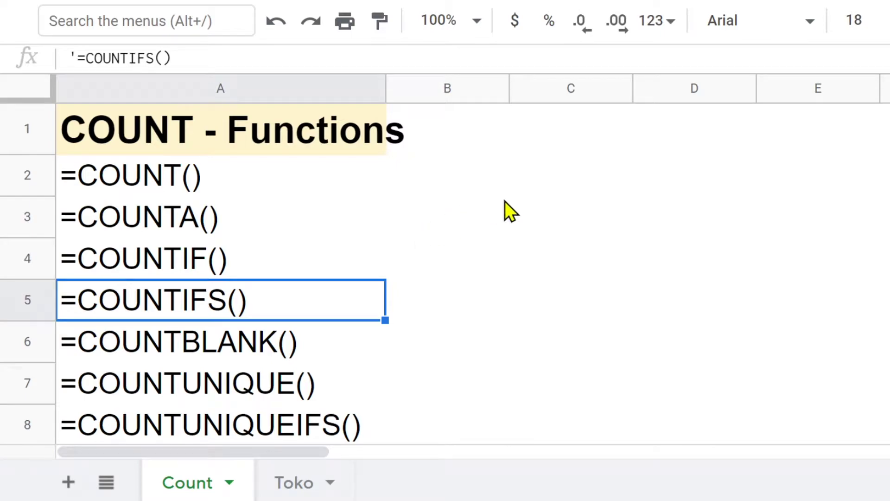
Step: Select an empty cell beside the seven listed COUNT functions on the Count sheet
left_click(504, 200)
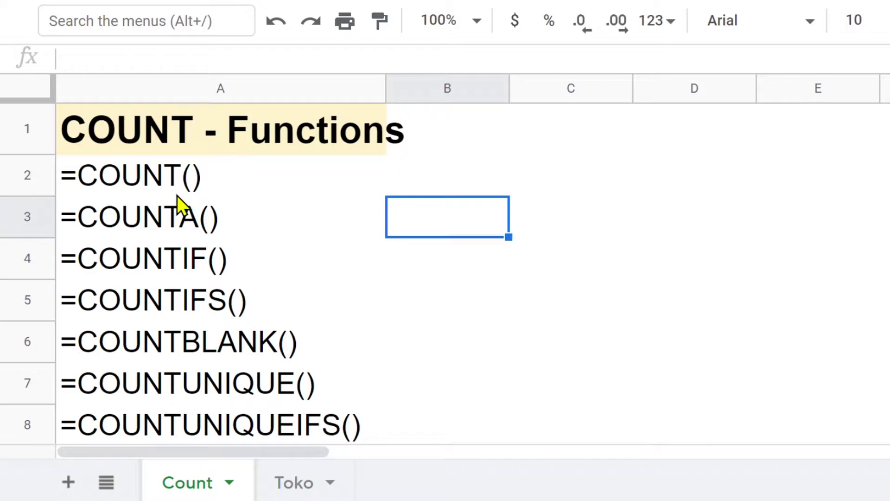
Step: Look over the COUNT function names and cells B2:B7, then move to the Toko product sheet
left_click(91, 137)
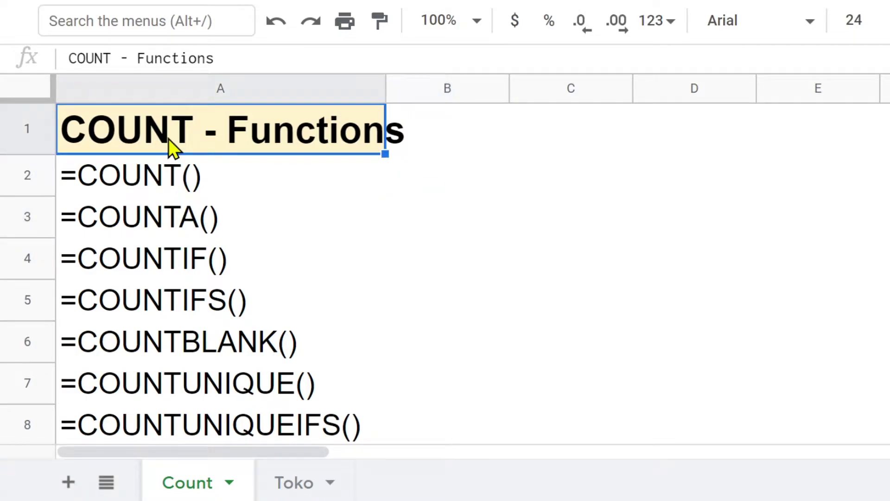
left_click(455, 166)
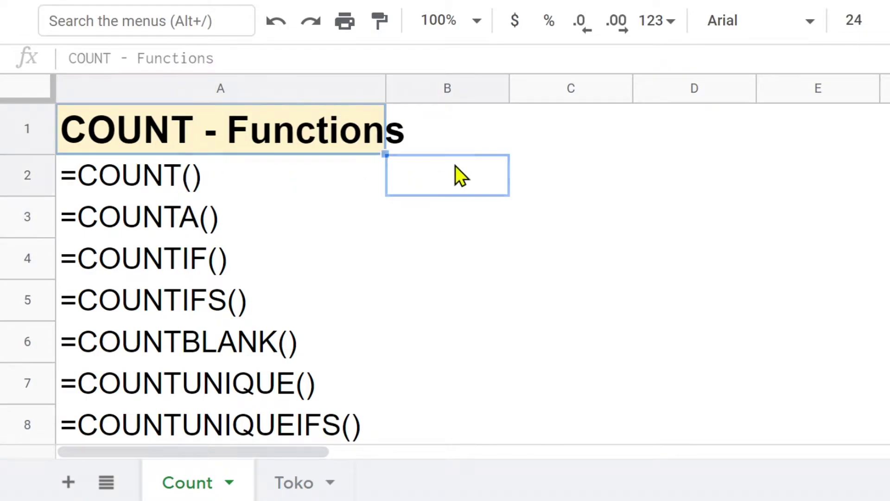
left_click_drag(455, 165, 437, 382)
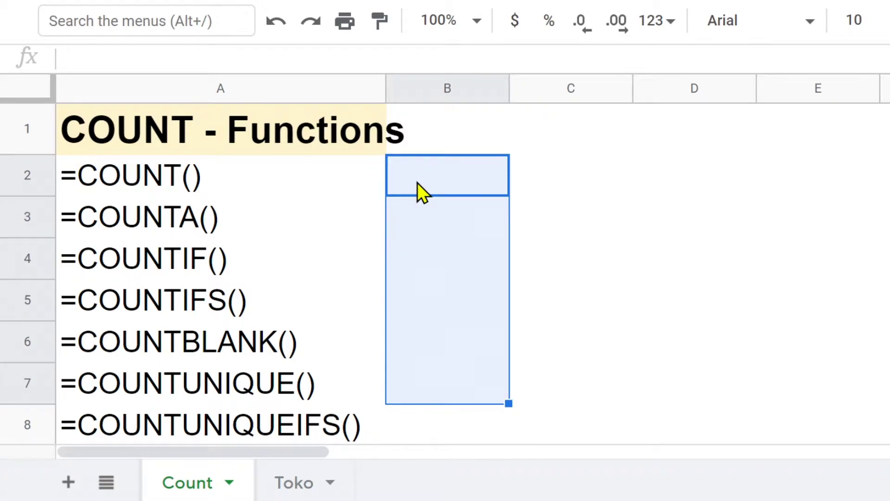
left_click(155, 191)
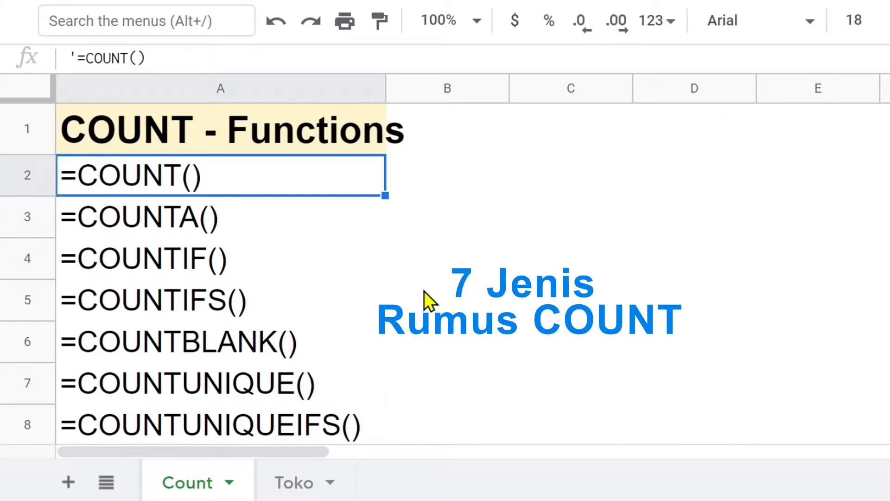
left_click(450, 234)
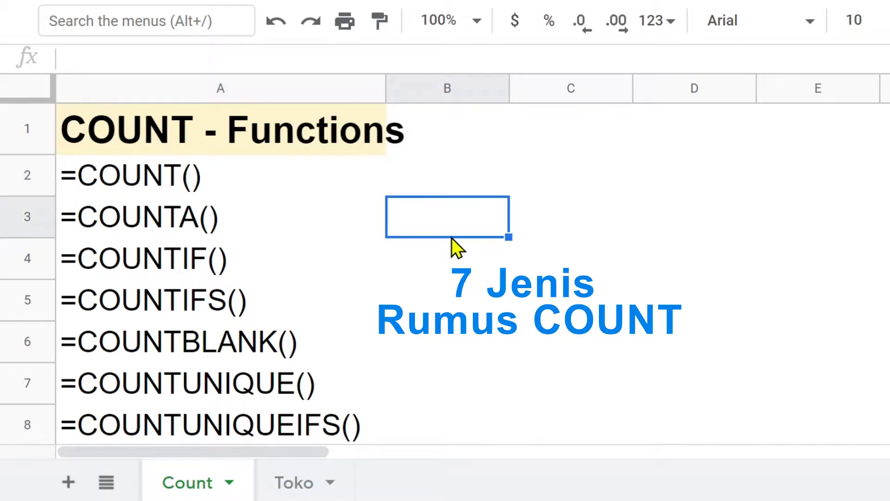
left_click(291, 484)
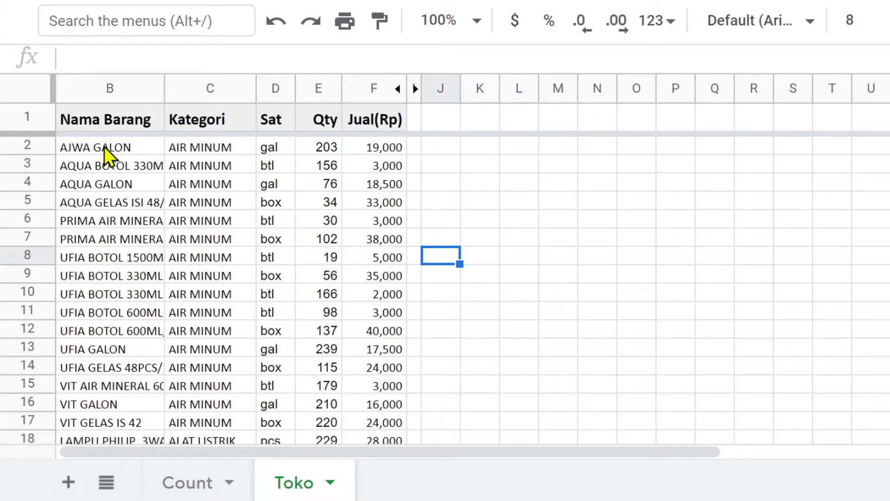
Step: Copy the =COUNT() label from cell A2 of the Count sheet
left_click(320, 153)
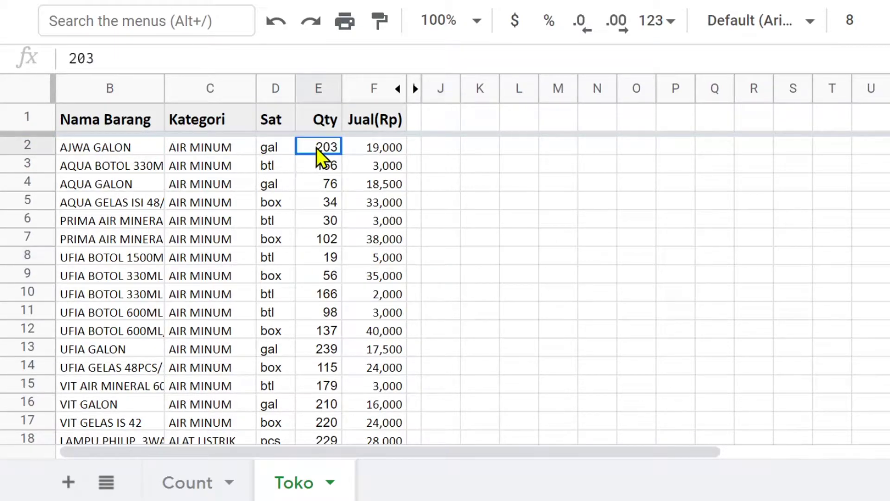
left_click(374, 147)
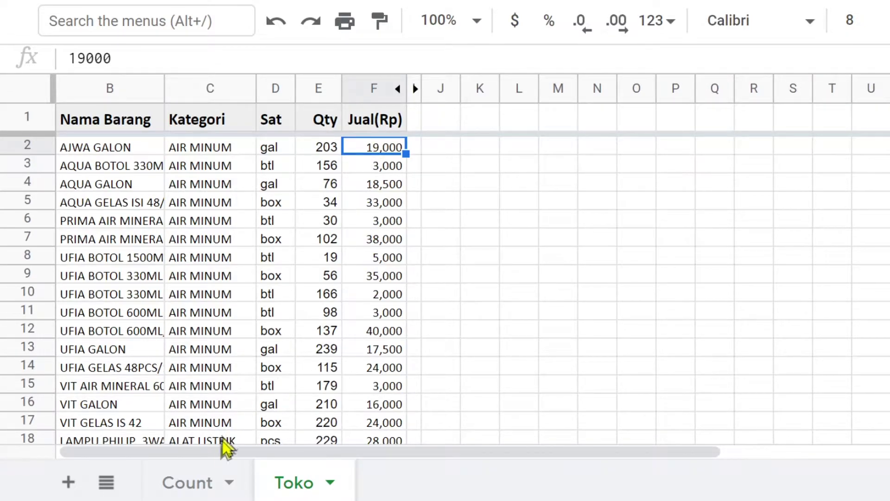
left_click(188, 483)
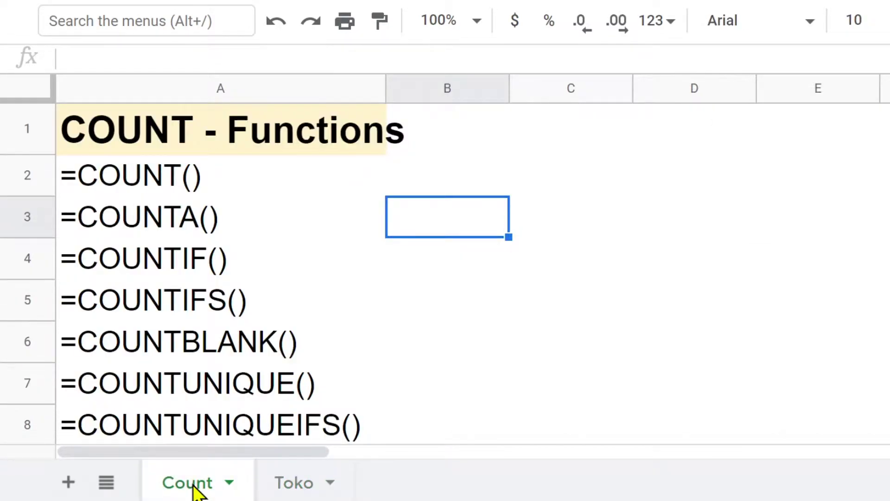
left_click(97, 184)
right_click(98, 184)
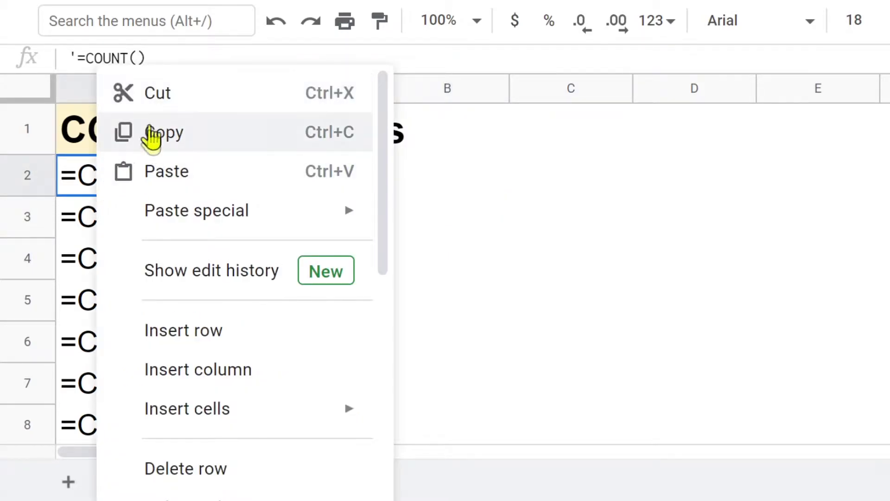
left_click(171, 136)
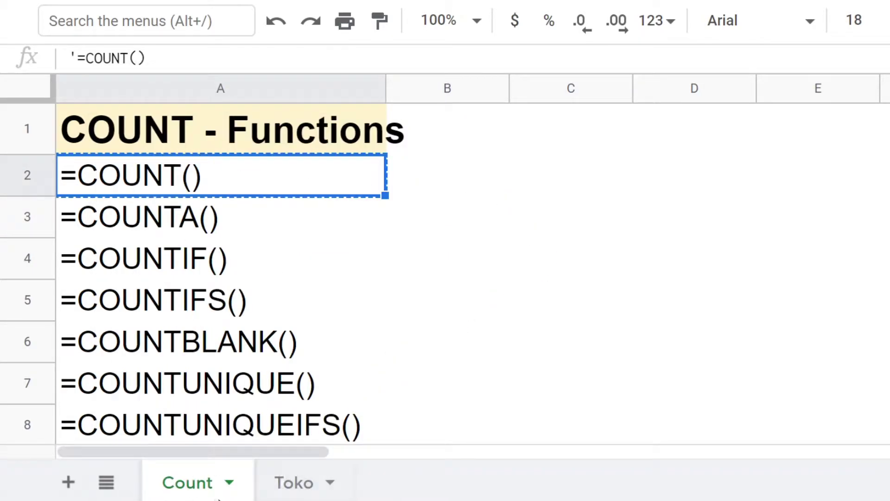
Step: Paste it as values only into Toko cell J1, then select J2
left_click(299, 486)
left_click(439, 124)
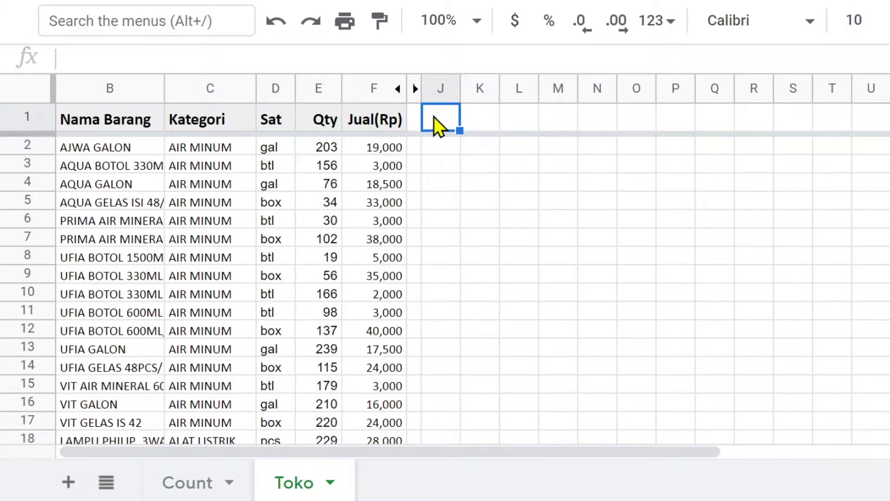
right_click(438, 123)
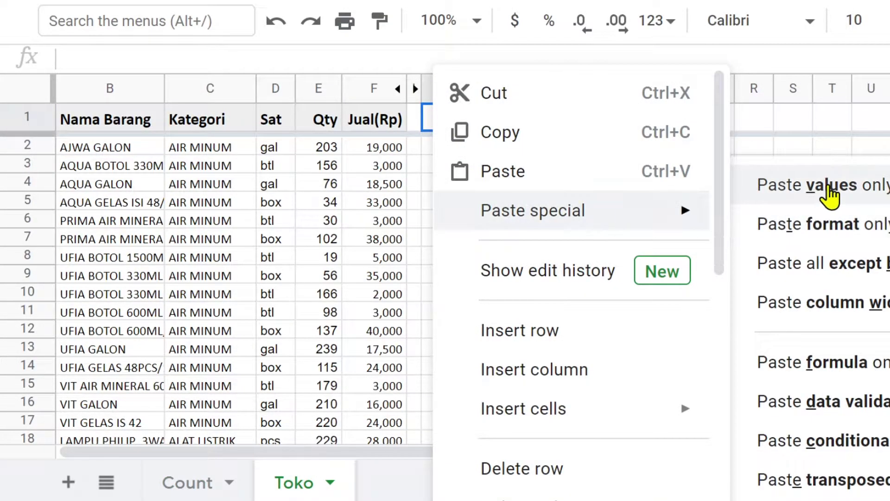
left_click(829, 194)
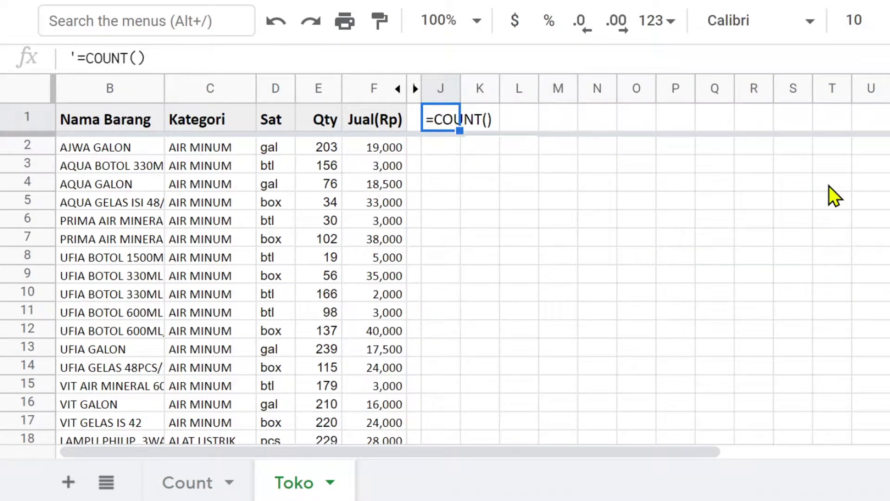
left_click(427, 148)
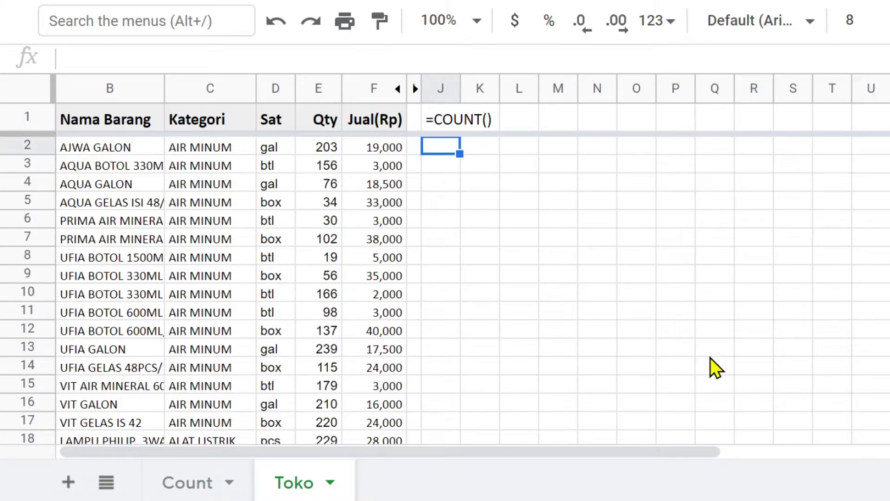
Step: In J2 enter =COUNT( with the Qty range E2:E9, previewing 8
type("=cont")
key("BackSpace")
key("BackSpace")
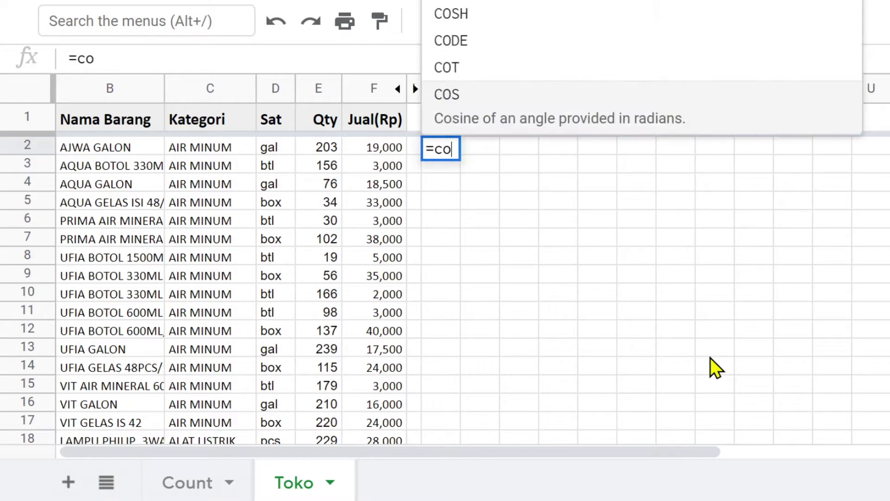
type("unt")
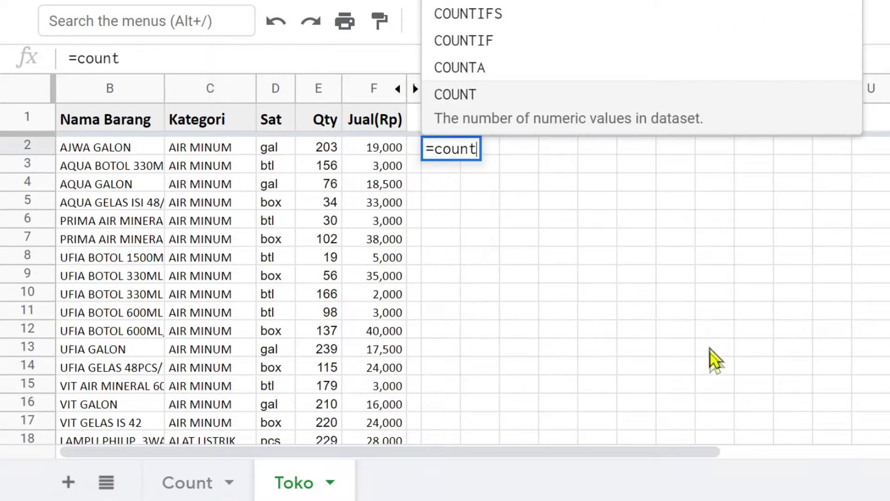
left_click(478, 95)
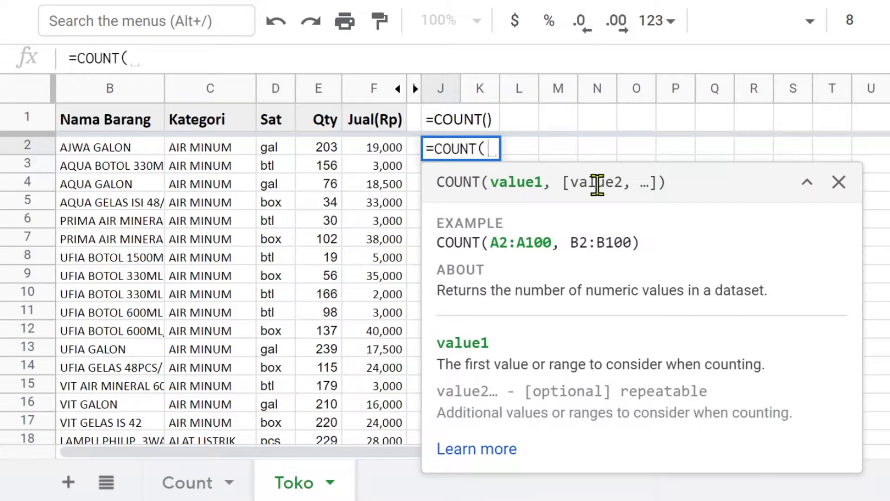
left_click(838, 182)
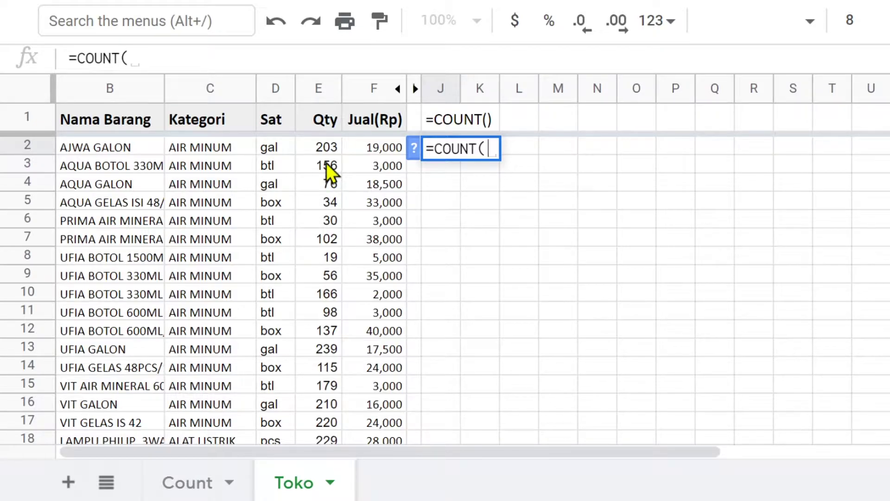
mouse_move(324, 147)
left_mouse_down()
mouse_move(328, 216)
mouse_move(330, 160)
left_mouse_up()
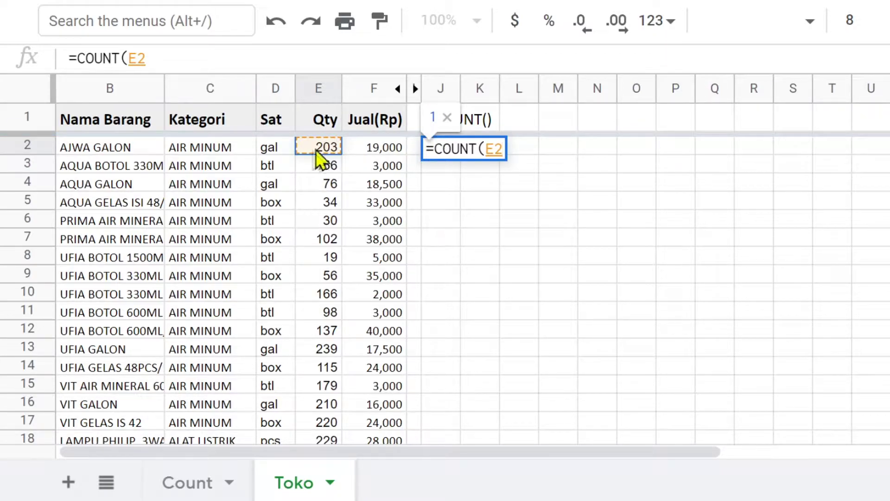
mouse_move(319, 154)
left_mouse_down()
mouse_move(326, 230)
mouse_move(334, 163)
mouse_move(337, 283)
left_mouse_up()
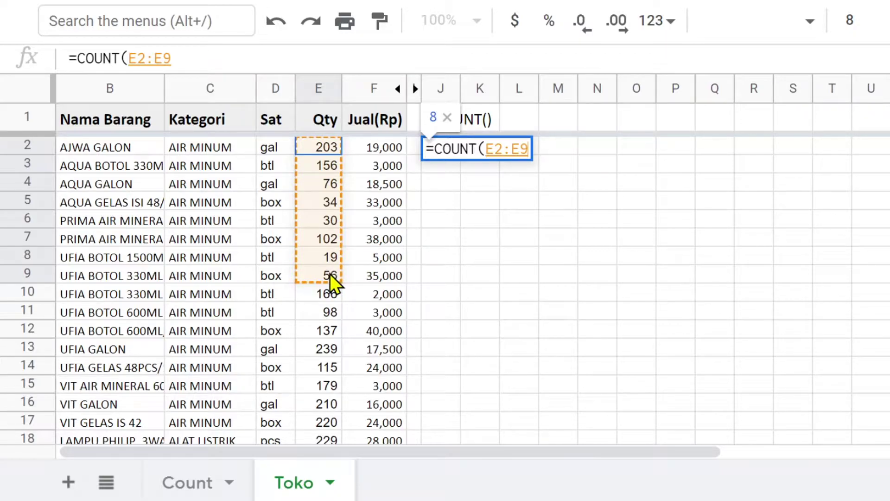
Step: Try COUNT ranges E2:F9, D2:F9 and B2:F9, which stay at 16, then switch to E4
left_click_drag(330, 274, 380, 285)
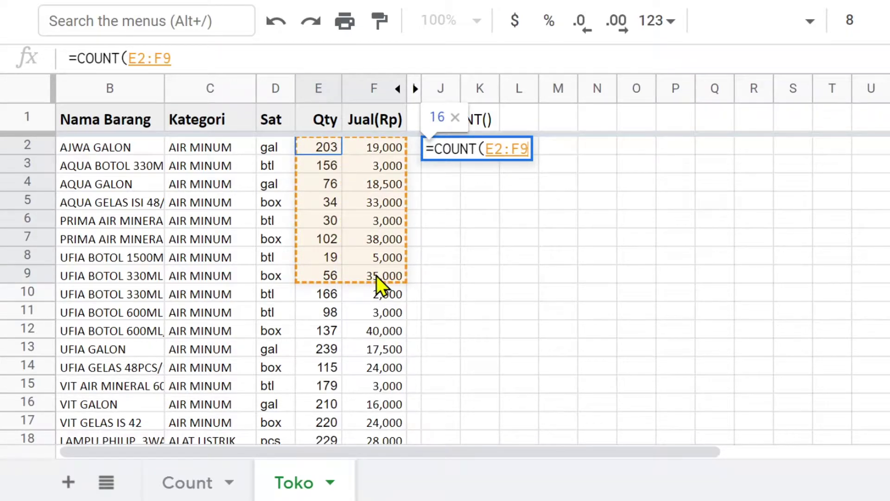
mouse_move(376, 279)
left_mouse_down()
mouse_move(376, 157)
mouse_move(341, 167)
left_mouse_up()
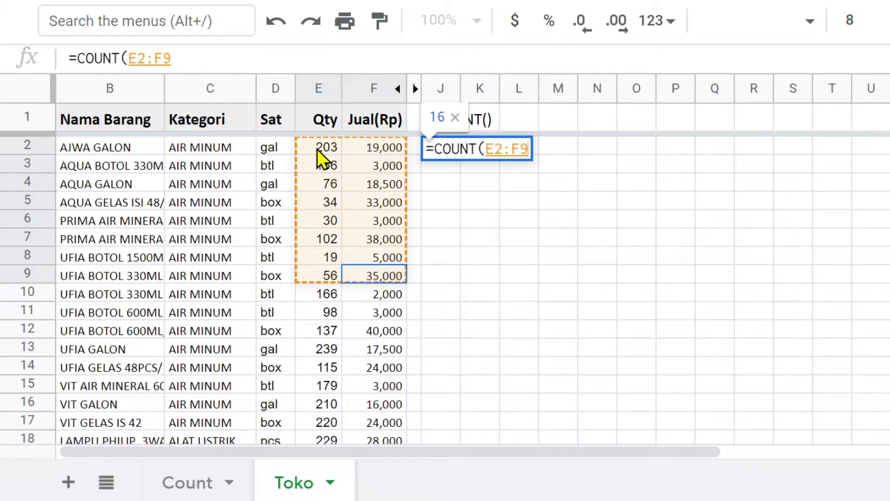
left_click_drag(320, 160, 313, 155)
left_click_drag(311, 153, 287, 153)
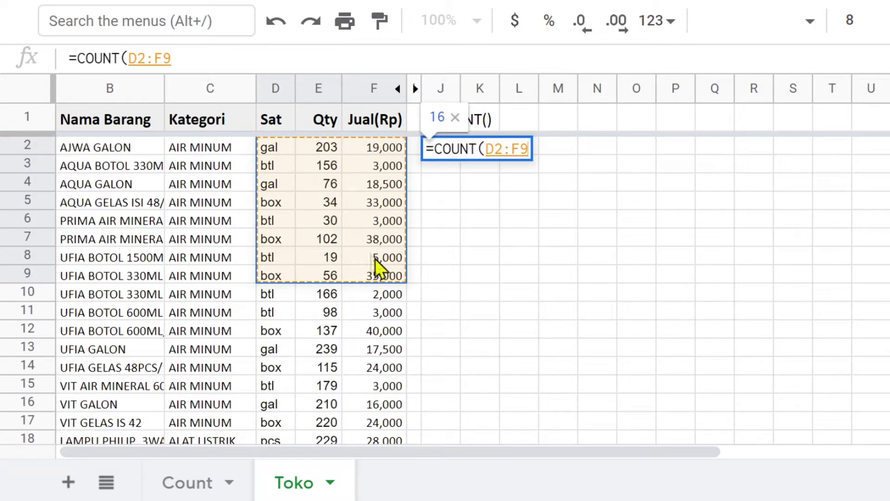
left_click_drag(382, 275, 271, 164)
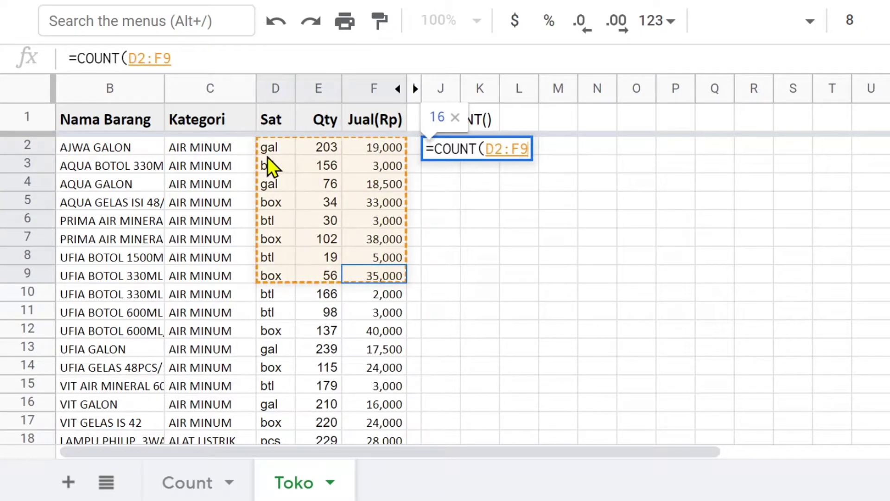
left_click_drag(271, 165, 125, 165)
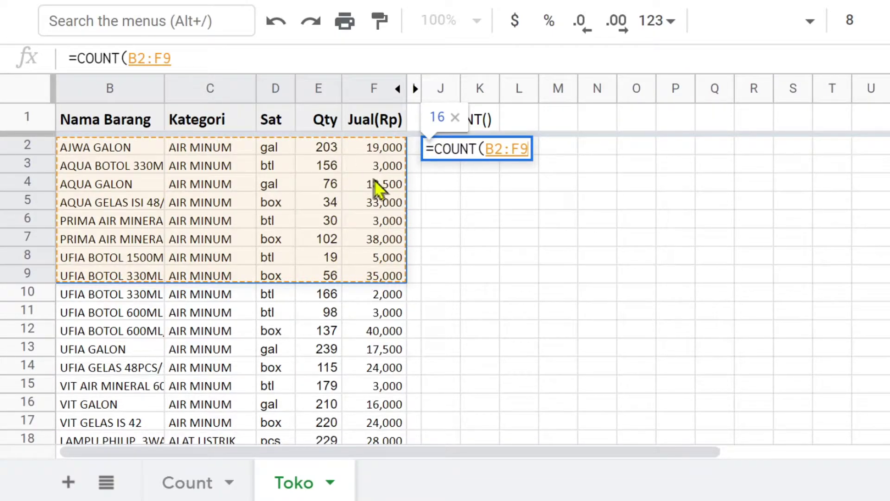
left_click(330, 186)
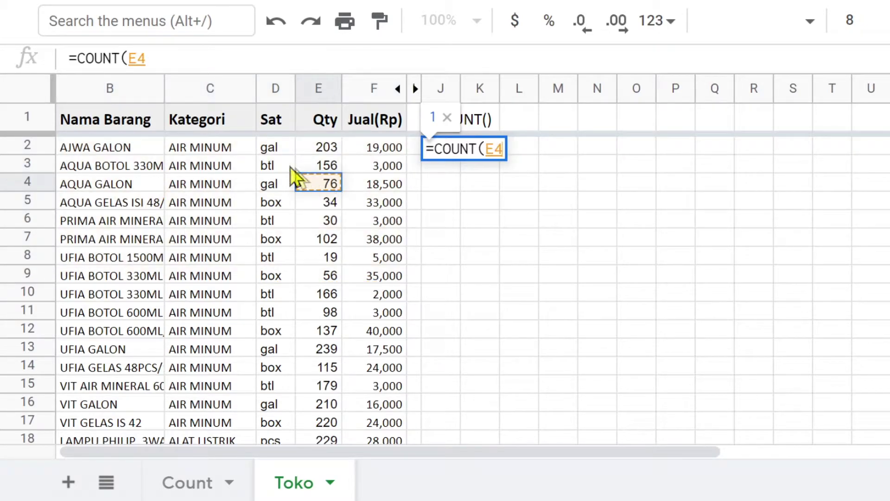
Step: Confirm J2 as =COUNT(E2:E13), showing 12, and autofit column J
left_click(273, 153)
mouse_move(274, 164)
left_mouse_down()
mouse_move(277, 416)
mouse_move(282, 146)
mouse_move(256, 407)
mouse_move(263, 256)
mouse_move(252, 204)
mouse_move(224, 342)
mouse_move(158, 339)
mouse_move(95, 420)
mouse_move(123, 278)
mouse_move(112, 391)
mouse_move(263, 367)
mouse_move(103, 366)
mouse_move(91, 397)
mouse_move(222, 327)
mouse_move(270, 369)
left_mouse_up()
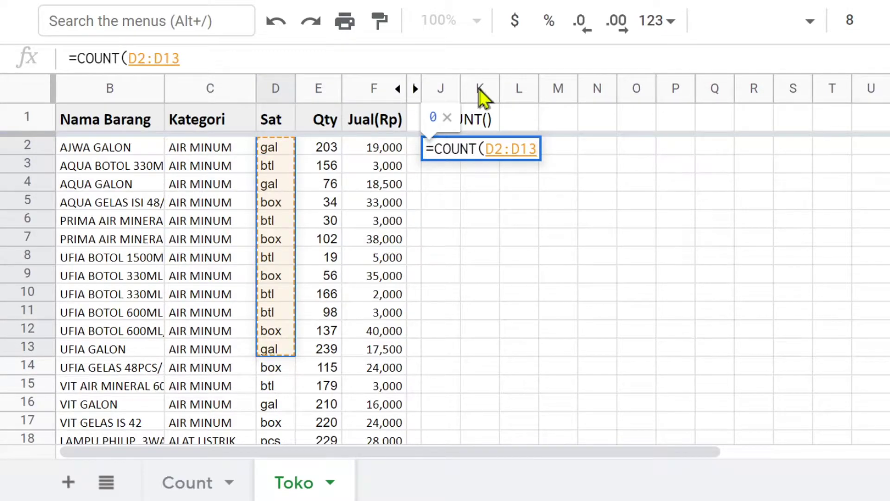
mouse_move(328, 153)
left_mouse_down()
mouse_move(322, 341)
mouse_move(332, 234)
mouse_move(343, 349)
mouse_move(320, 357)
left_mouse_up()
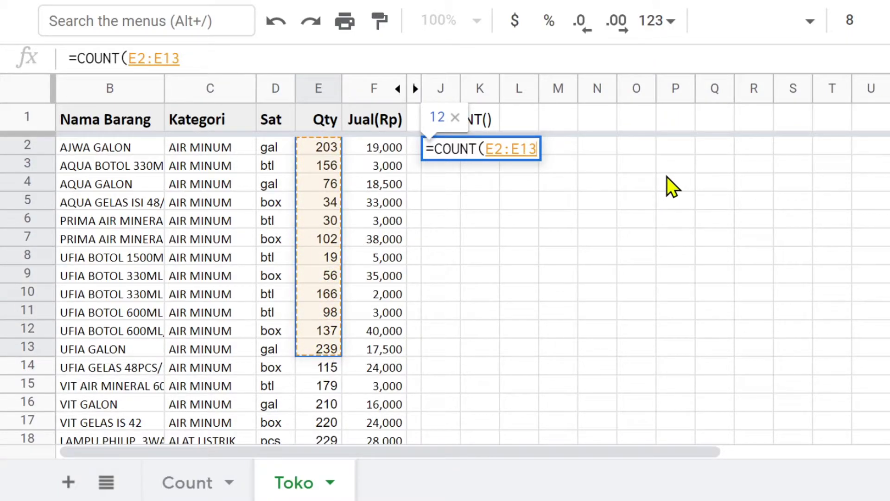
key("Return")
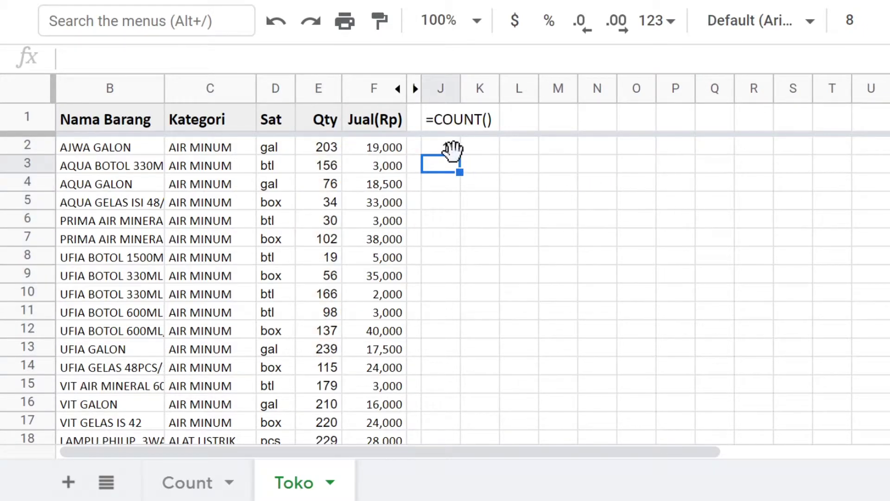
left_click(449, 150)
type("=COUNT(E2:E13)")
double_click(450, 153)
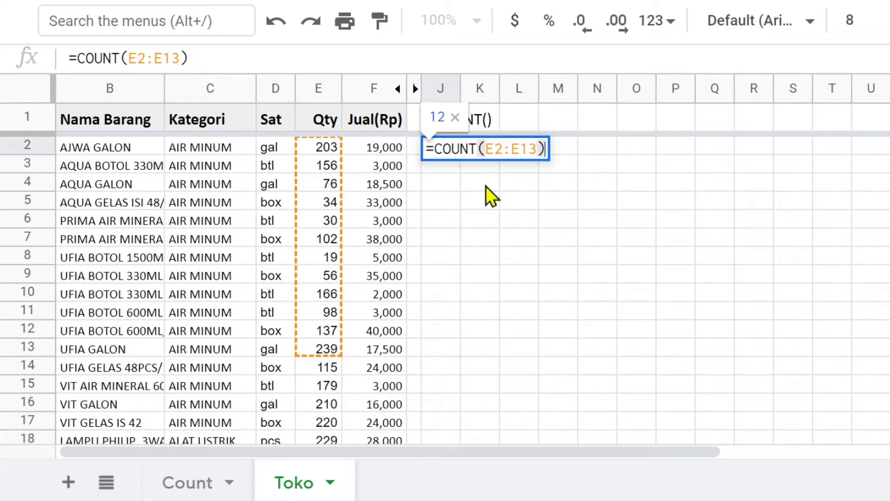
key("ctrl+Return")
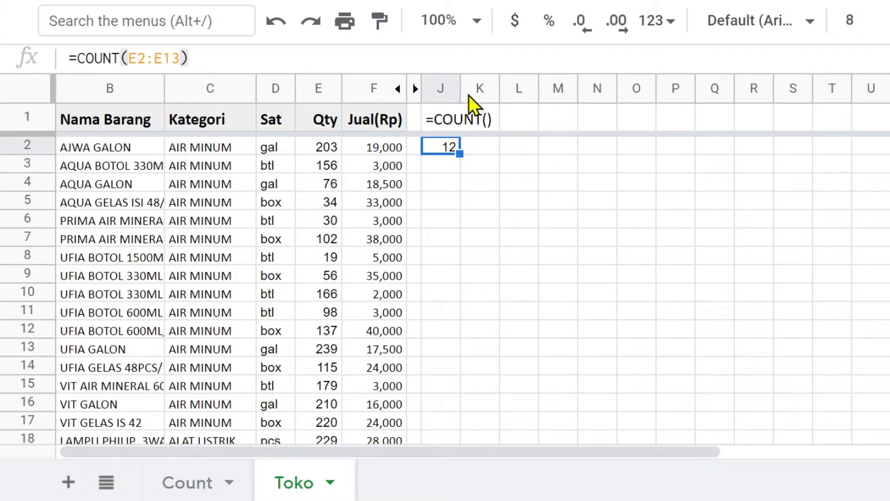
left_click_drag(460, 83, 458, 83)
double_click(458, 84)
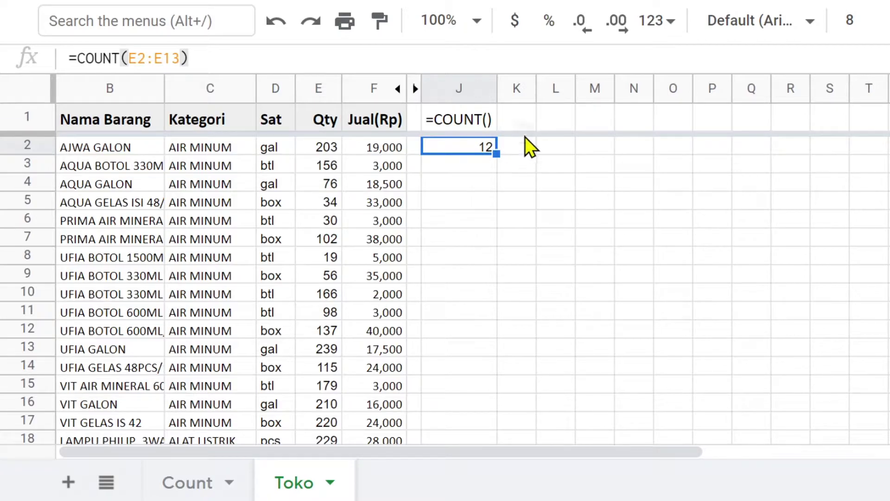
Step: Copy the =COUNTA() label from cell A3 of the Count sheet
left_click(452, 185)
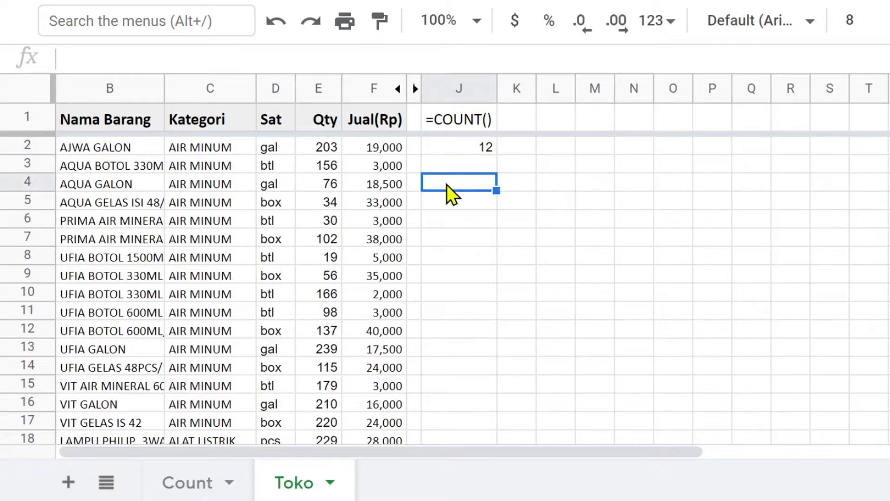
left_click(184, 489)
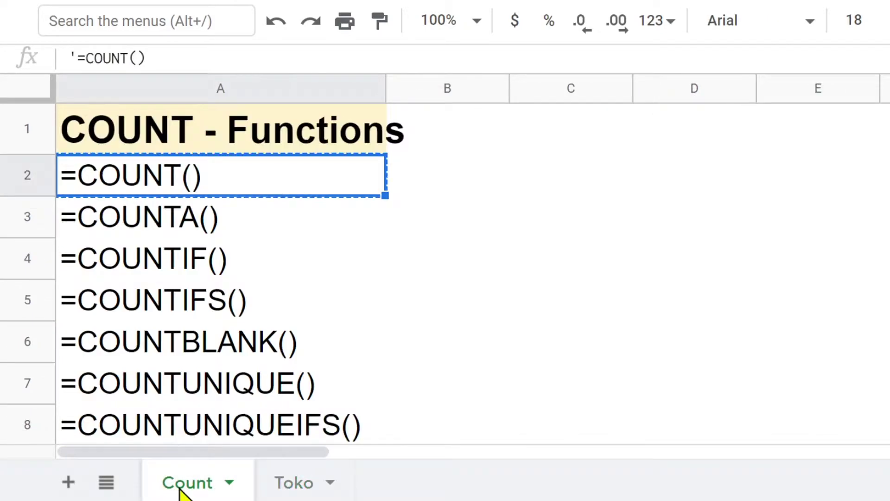
left_click(97, 223)
right_click(96, 221)
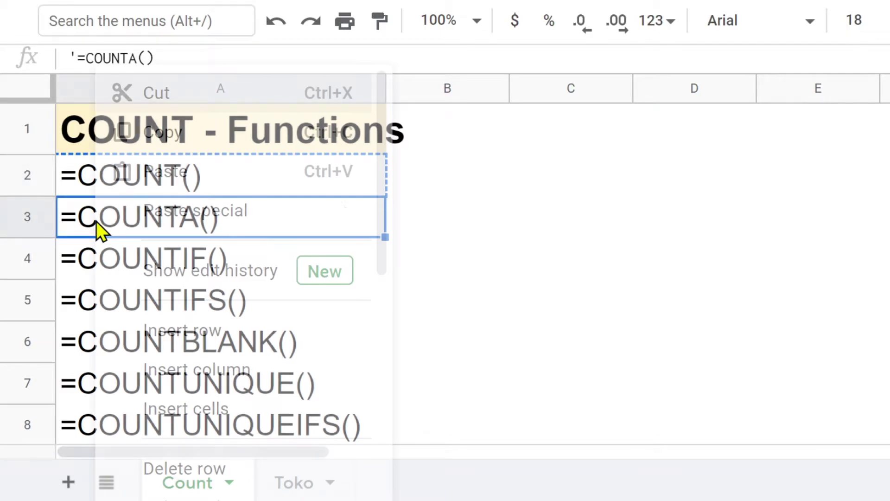
left_click(160, 132)
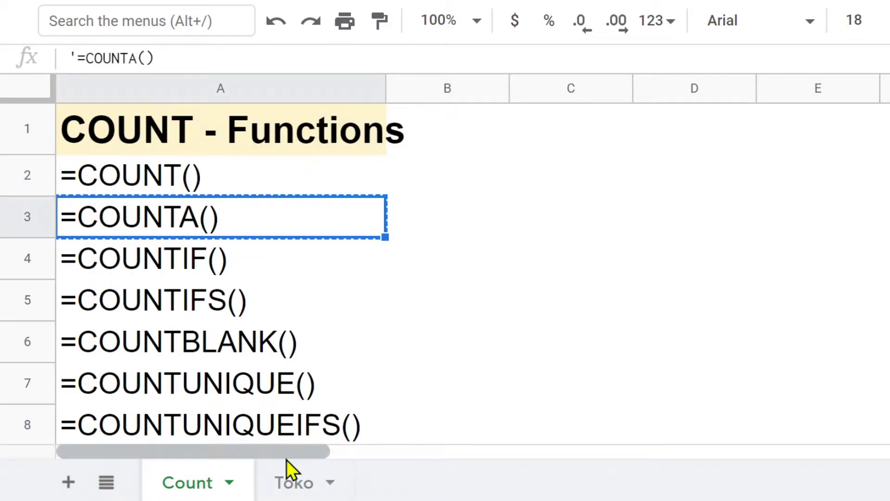
Step: Paste it as plain text into Toko K1, autofit column K, and start =counta in K2
left_click(293, 485)
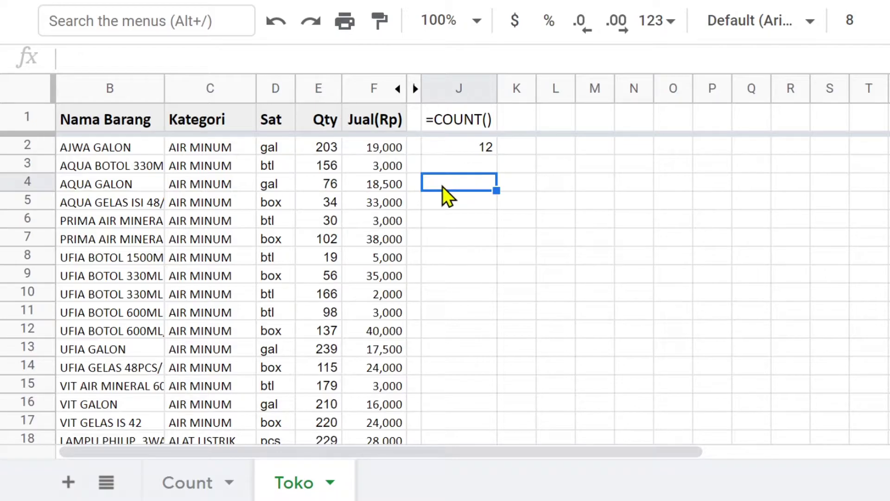
left_click(515, 122)
right_click(515, 125)
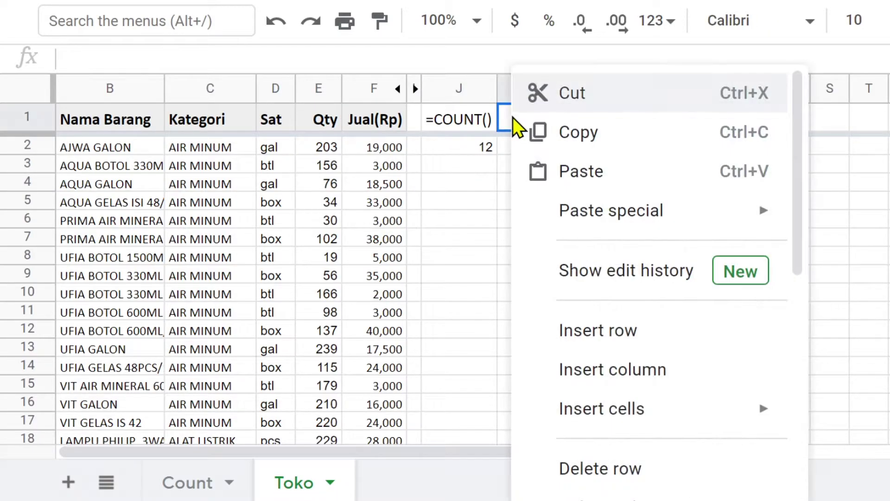
mouse_move(610, 210)
left_click(341, 190)
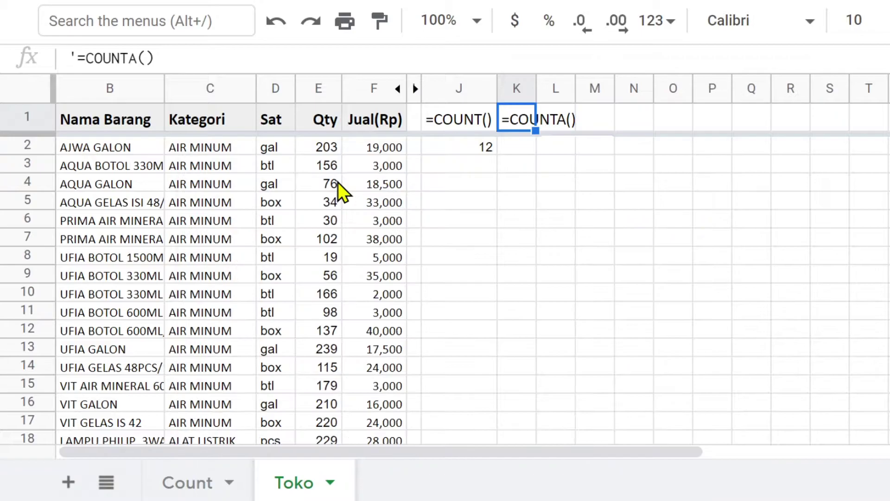
double_click(535, 85)
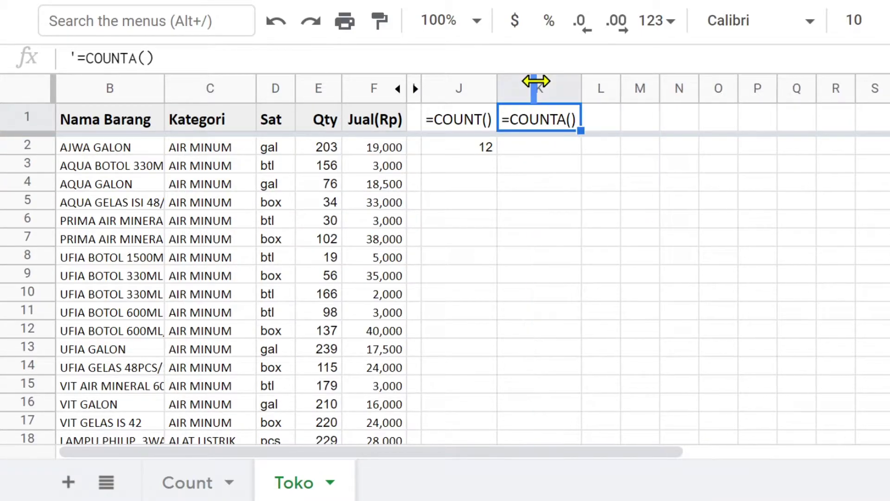
left_click(461, 127)
left_click(524, 146)
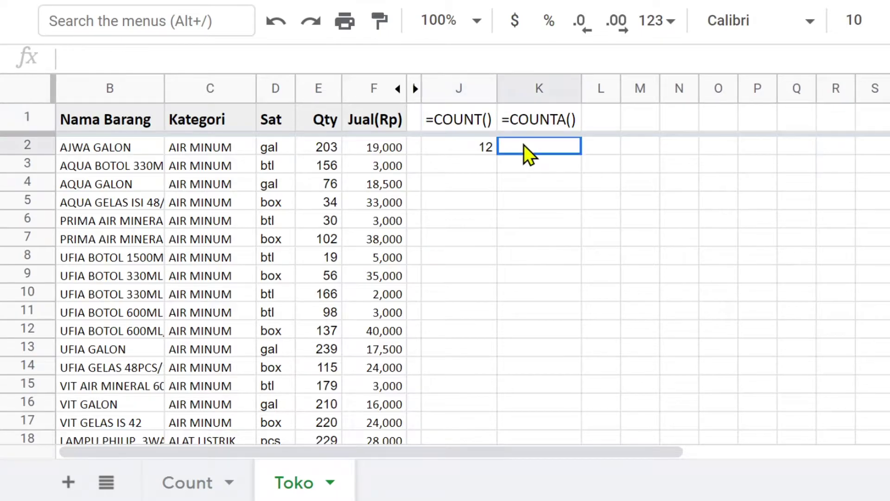
type("=")
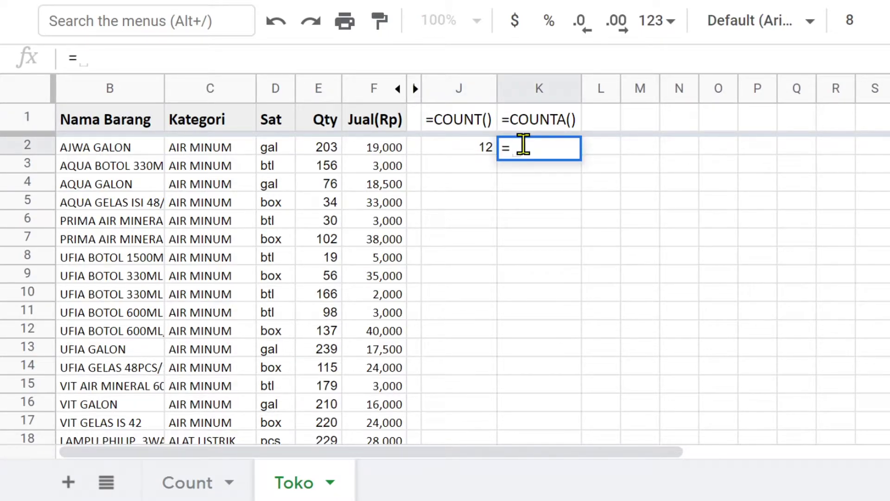
type("count")
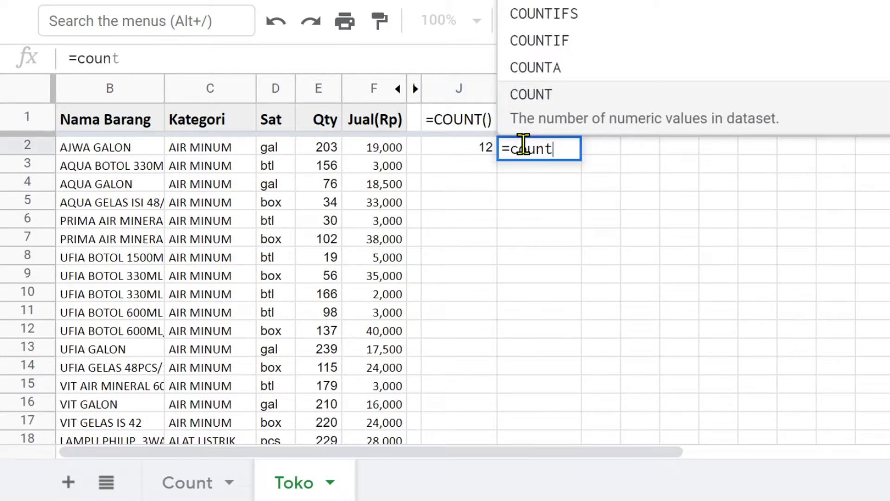
type("a")
Step: Complete K2 as =COUNTA(D2:E13) over the Sat and Qty columns, giving 24
key("Tab")
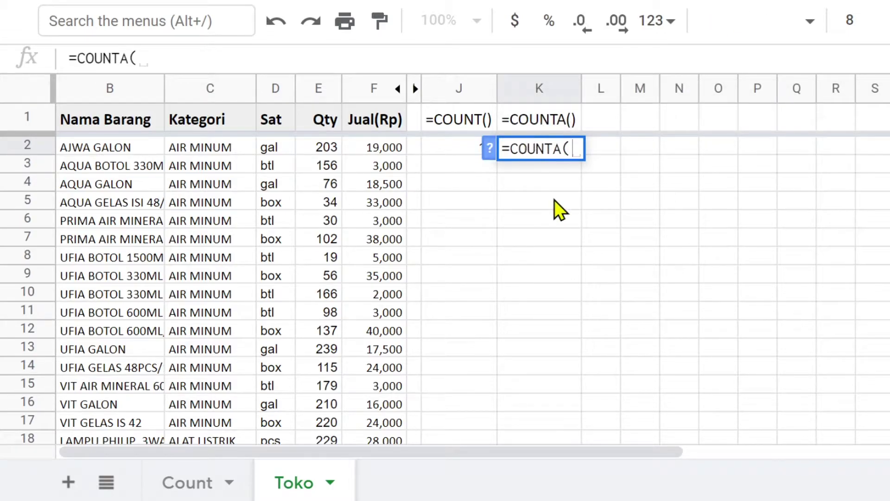
left_click(320, 159)
mouse_move(320, 160)
left_mouse_down()
mouse_move(321, 367)
mouse_move(324, 278)
mouse_move(326, 353)
left_mouse_up()
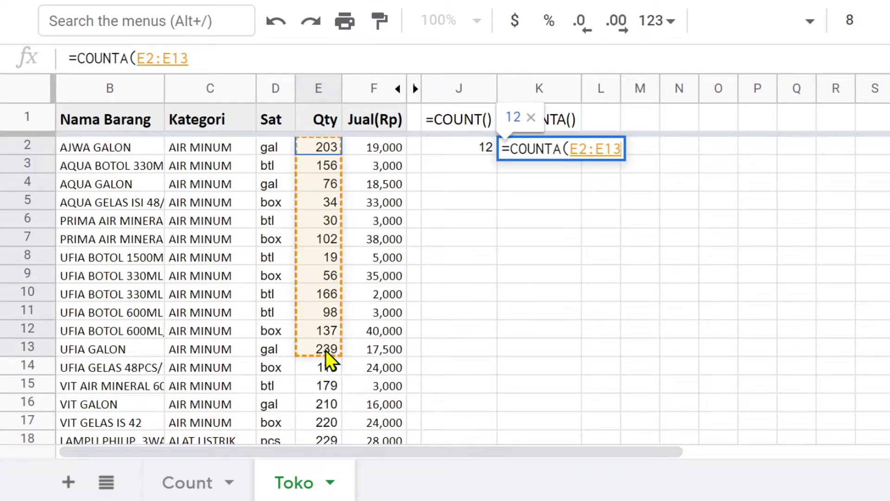
left_click_drag(326, 353, 367, 355)
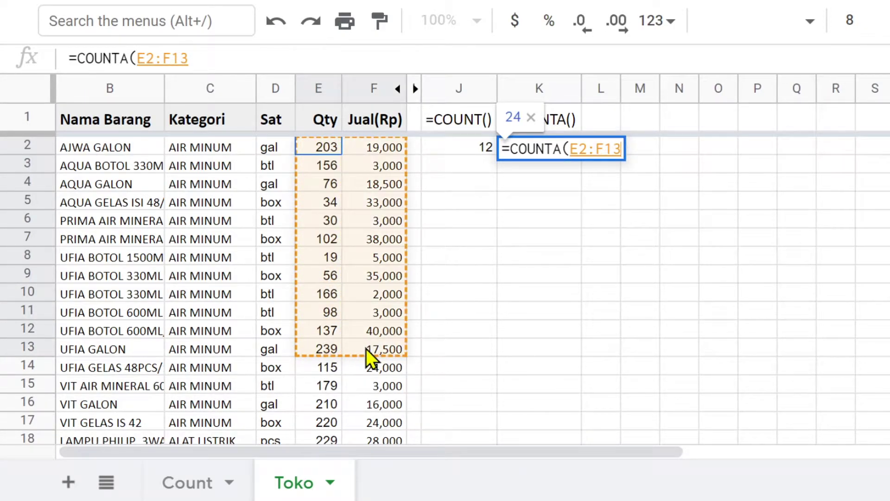
mouse_move(367, 353)
left_mouse_down()
mouse_move(328, 354)
mouse_move(382, 352)
left_mouse_up()
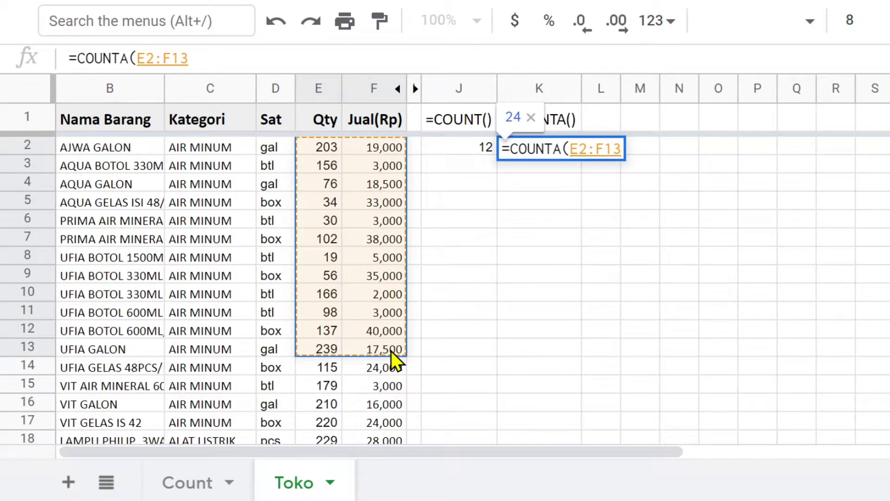
mouse_move(330, 153)
left_mouse_down()
mouse_move(334, 368)
mouse_move(338, 347)
mouse_move(341, 359)
mouse_move(393, 360)
left_mouse_up()
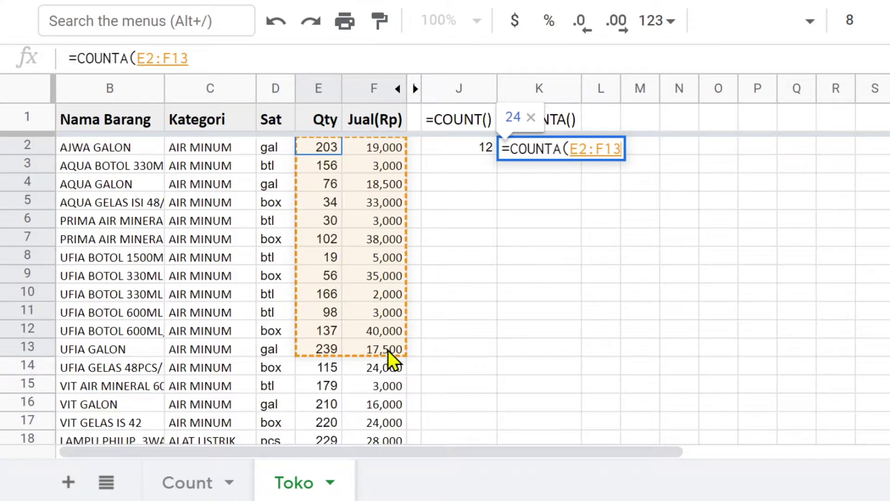
mouse_move(389, 359)
left_mouse_down()
mouse_move(293, 349)
mouse_move(292, 361)
left_mouse_up()
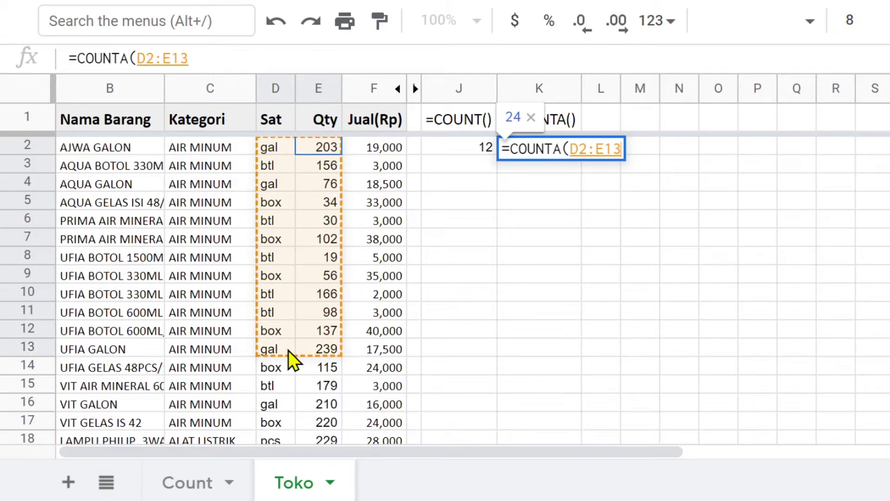
left_click_drag(272, 361, 223, 361)
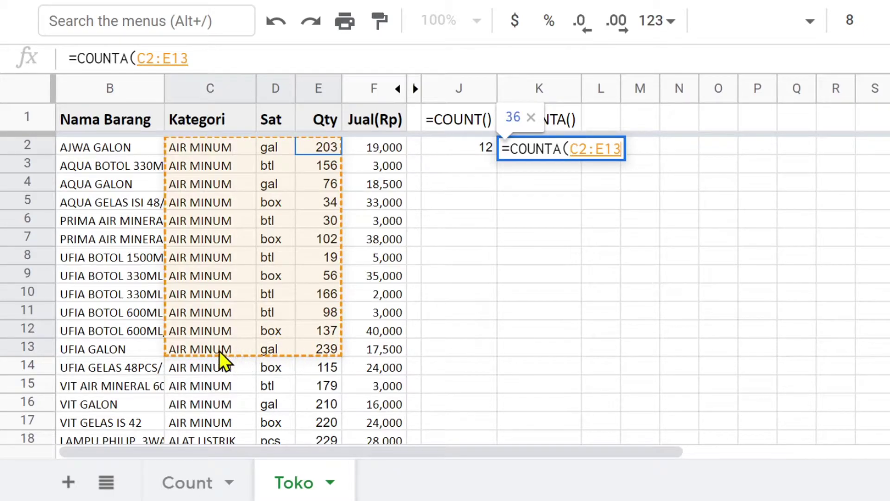
left_click_drag(223, 360, 274, 358)
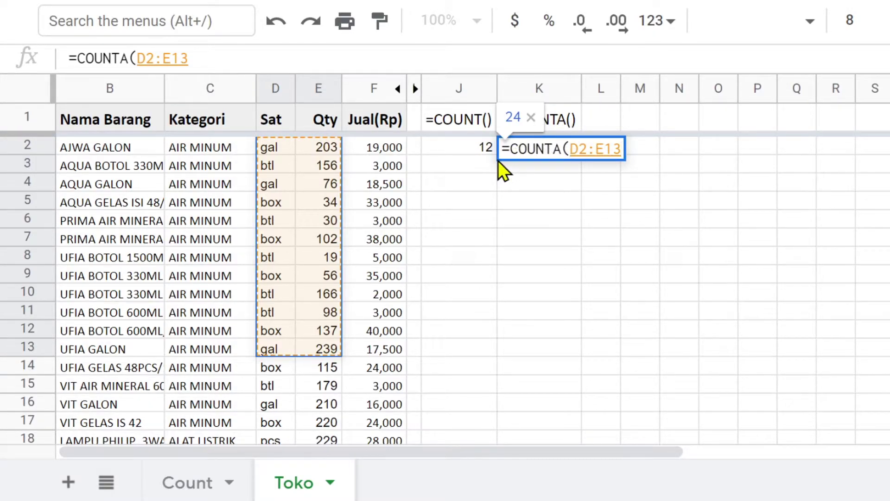
key("Return")
left_click(553, 147)
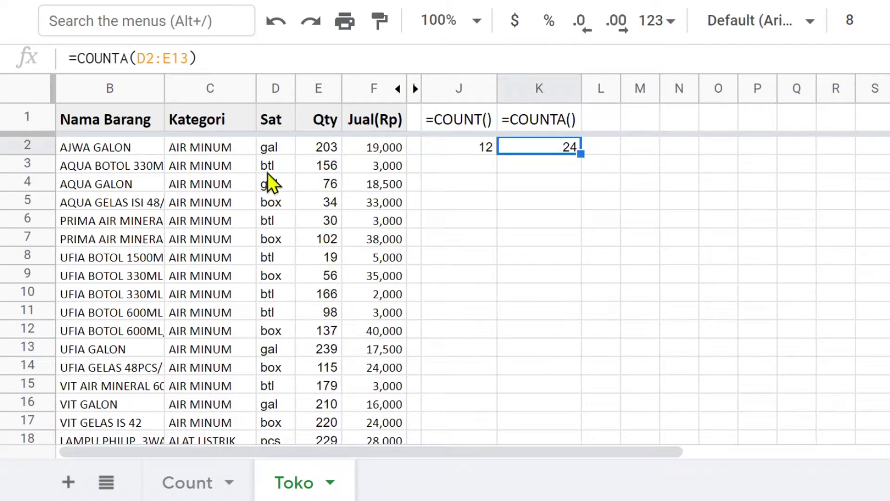
left_click_drag(269, 148, 270, 255)
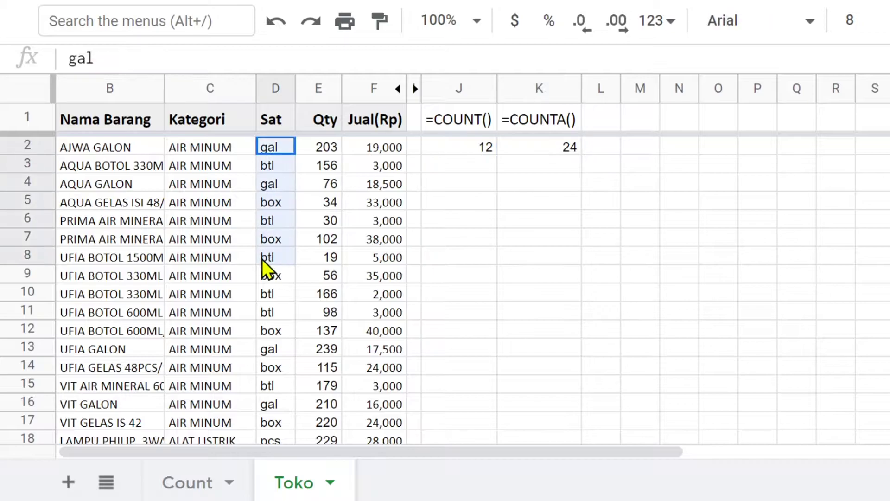
Step: Color the A in K1's =COUNTA() label red, then recheck the J2 and K2 formulas
left_click(330, 150)
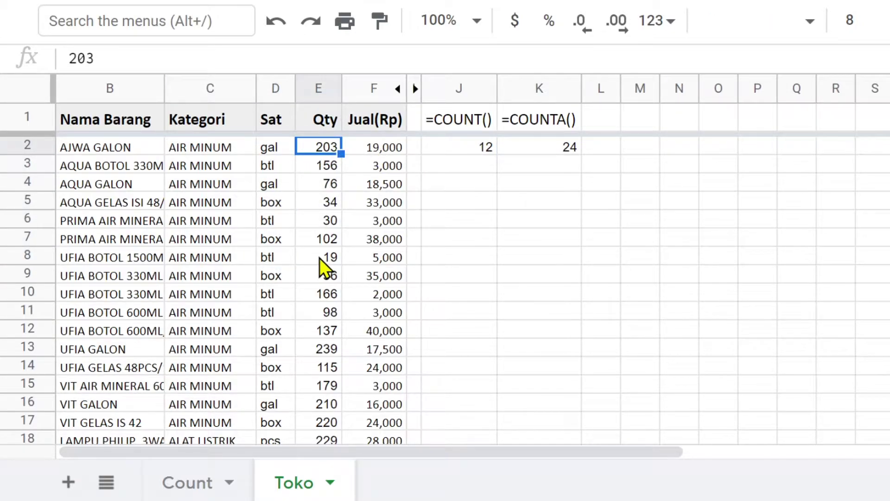
left_click(479, 128)
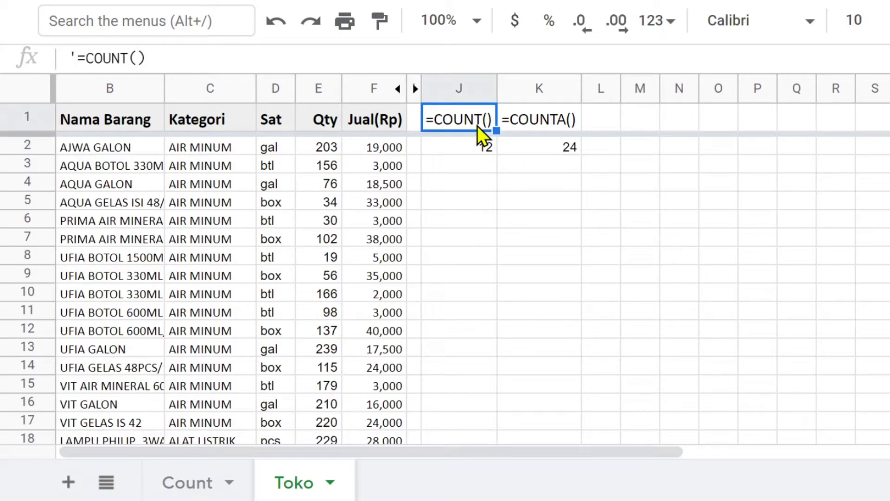
double_click(559, 120)
left_click_drag(560, 117, 567, 116)
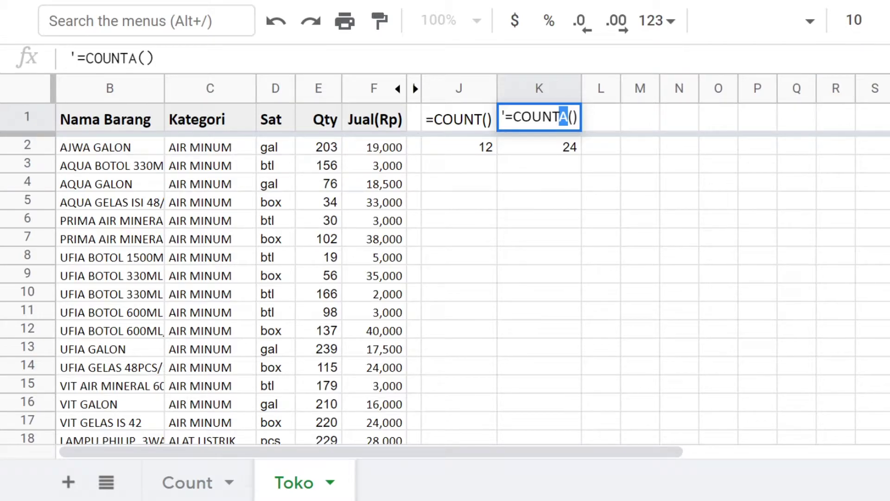
left_click(380, 67)
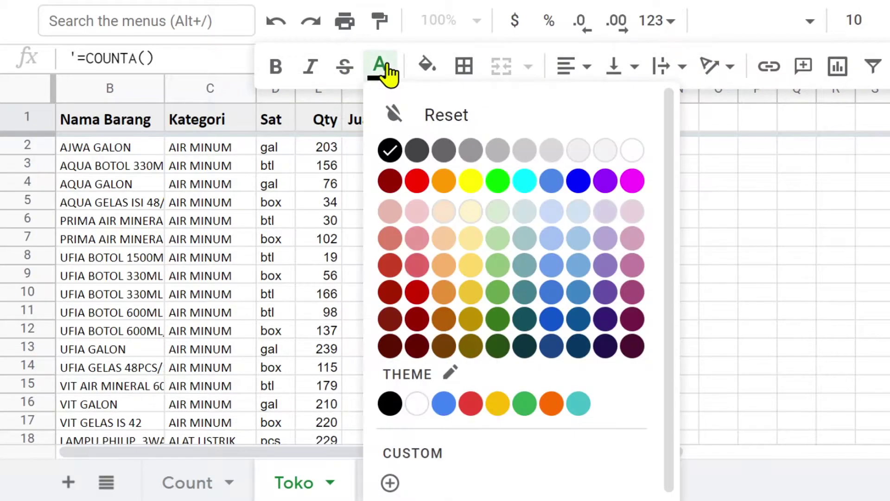
left_click(416, 180)
left_click(560, 195)
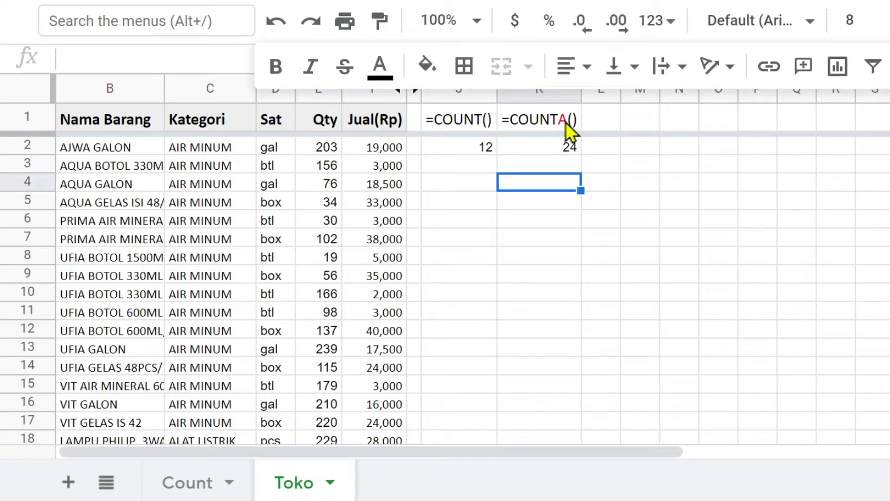
left_click(480, 147)
left_click(541, 144)
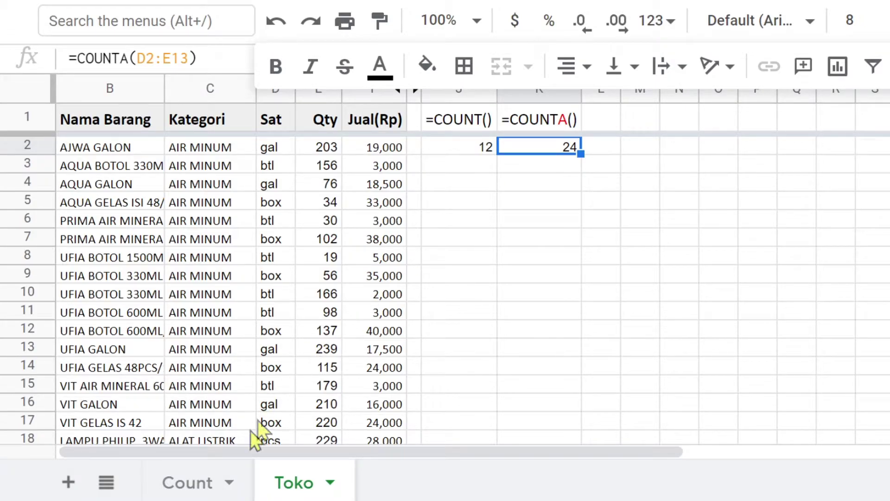
Step: Copy the =COUNTIF() label from cell A4 of the Count sheet
left_click(182, 494)
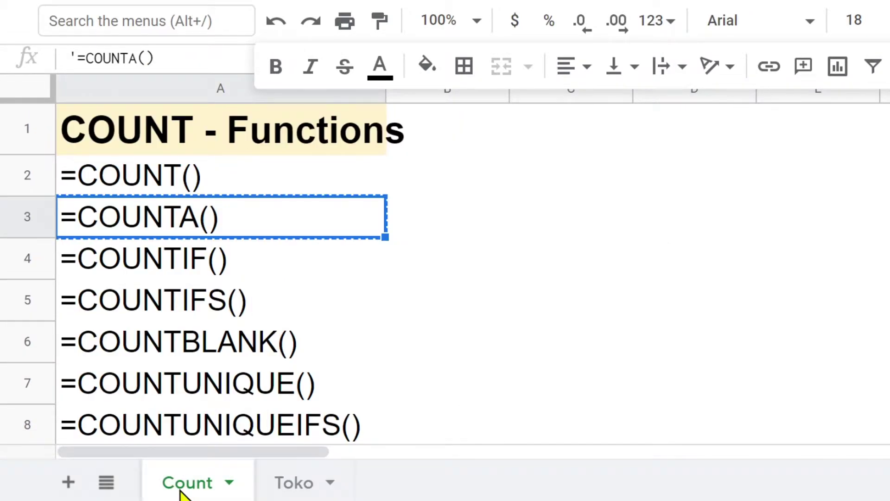
left_click(133, 277)
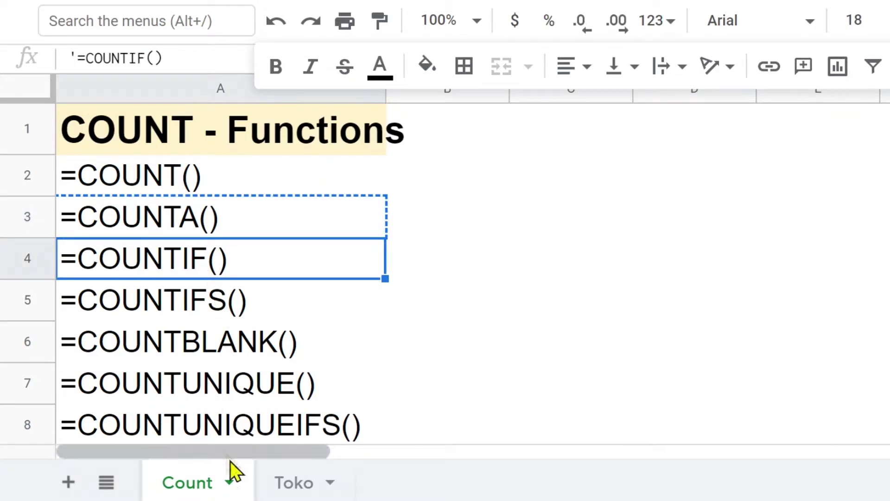
left_click(301, 484)
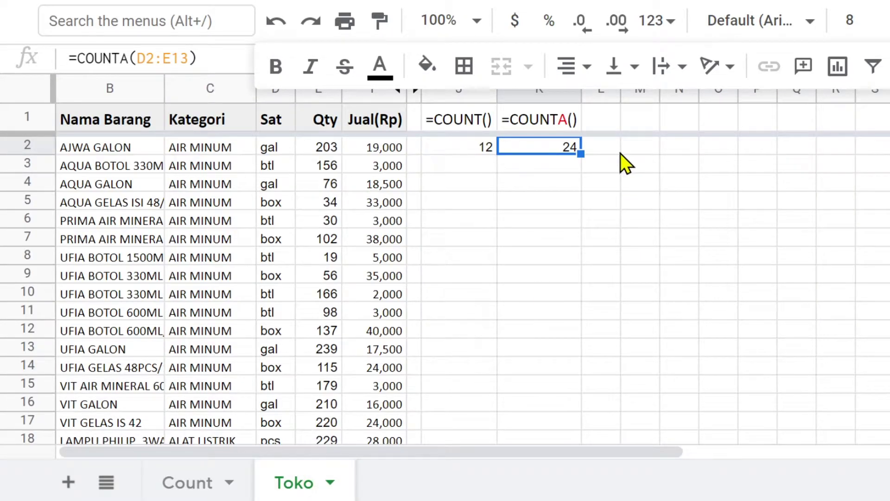
left_click(607, 147)
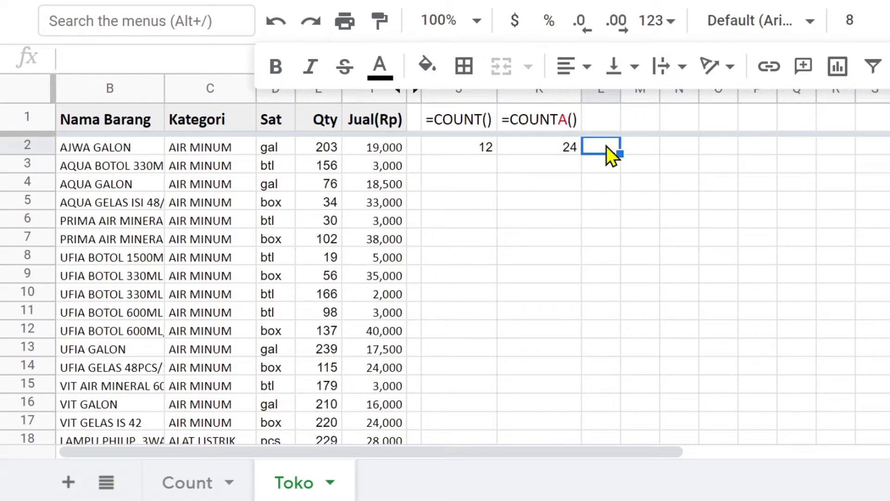
left_click(607, 117)
left_click(183, 482)
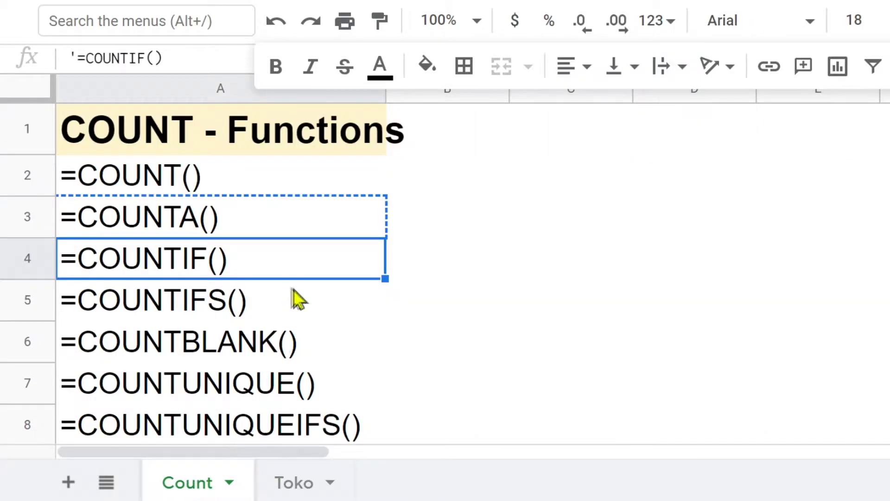
right_click(175, 279)
left_click(252, 148)
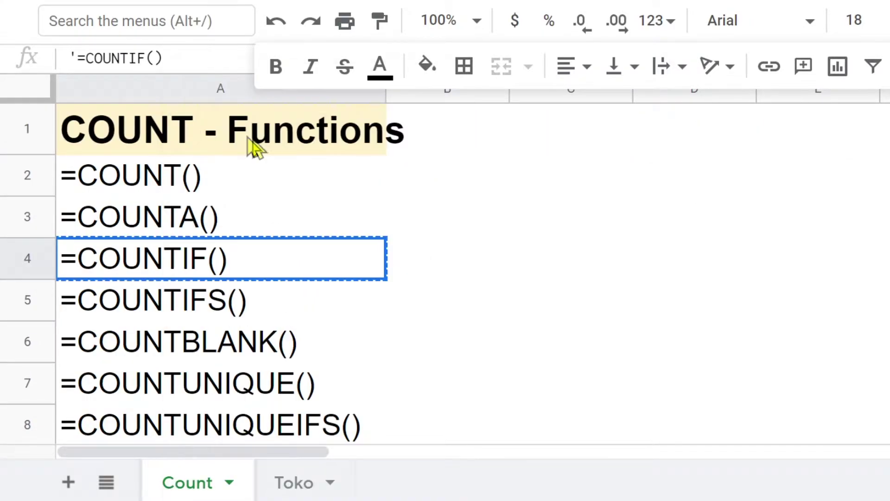
Step: Paste it as values only into Toko L1 and widen column L
left_click(292, 482)
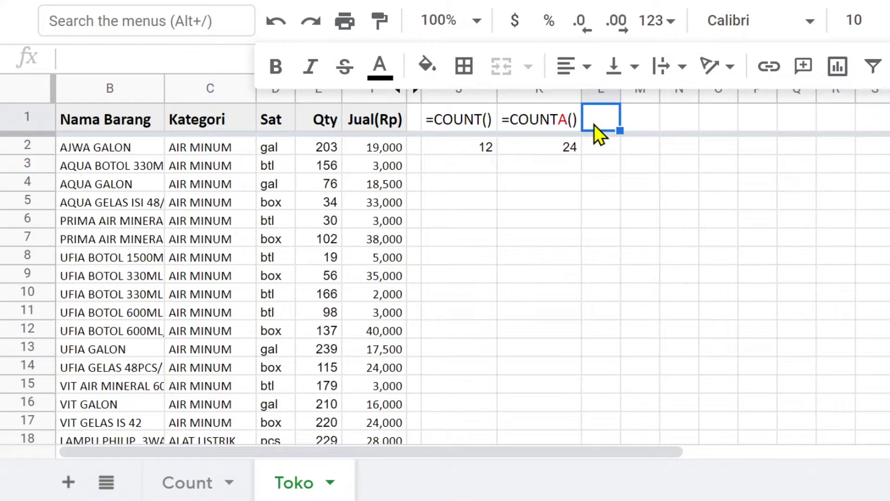
right_click(594, 124)
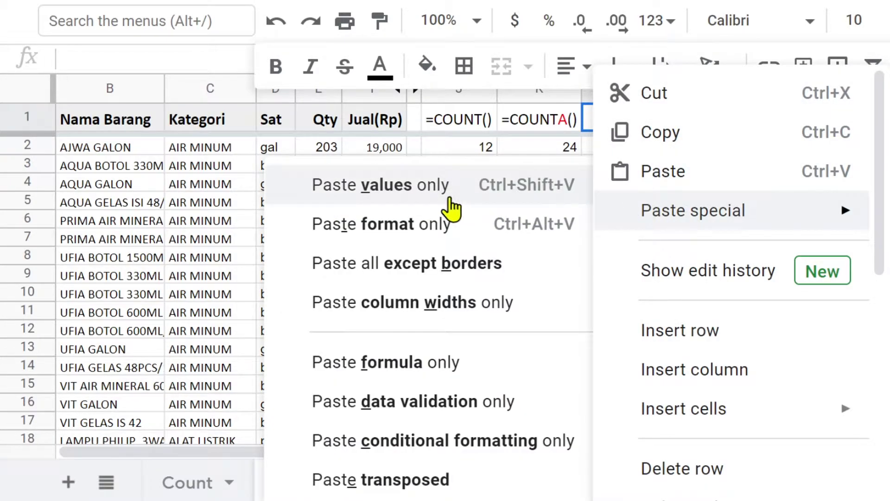
left_click(449, 208)
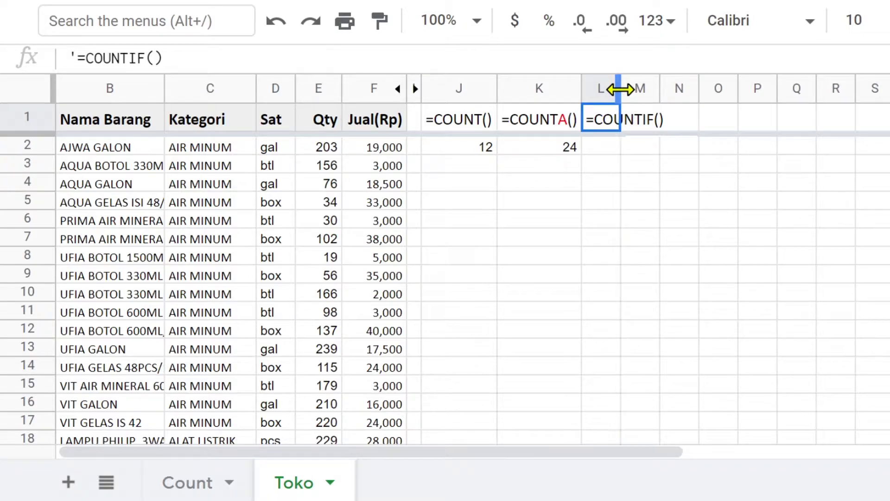
left_click_drag(621, 88, 669, 88)
left_click(456, 147)
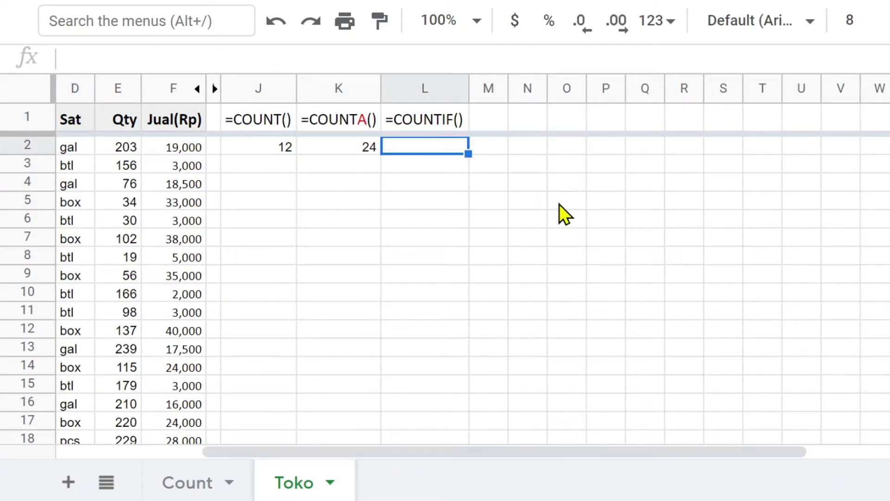
Step: Enter =UNIQUE(D2:D) in L2 to list the distinct Sat units
type("=")
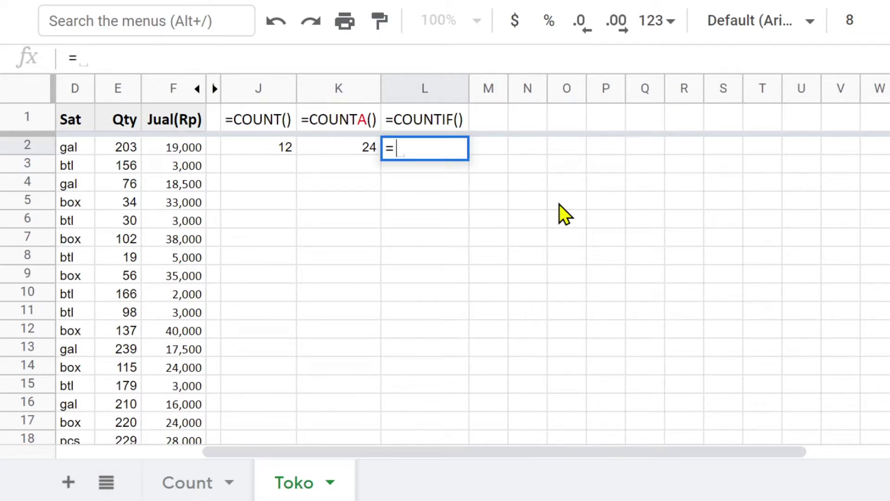
type("uni")
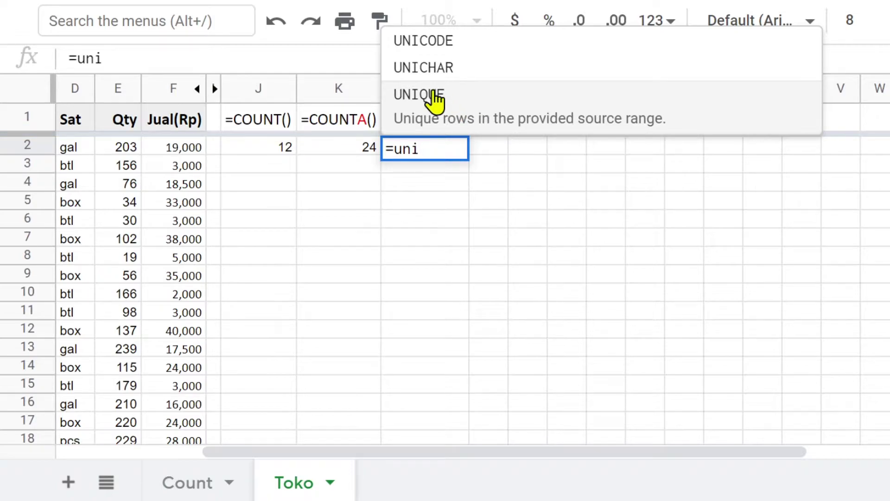
left_click(423, 94)
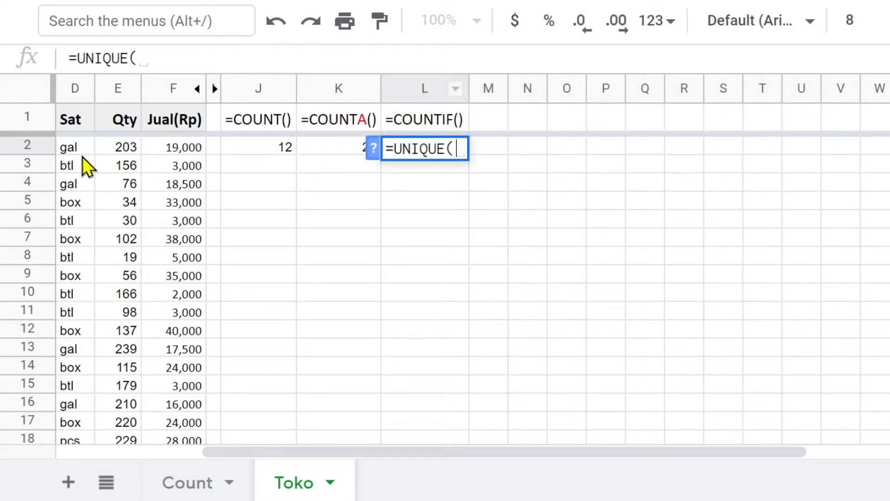
left_click_drag(77, 149, 67, 243)
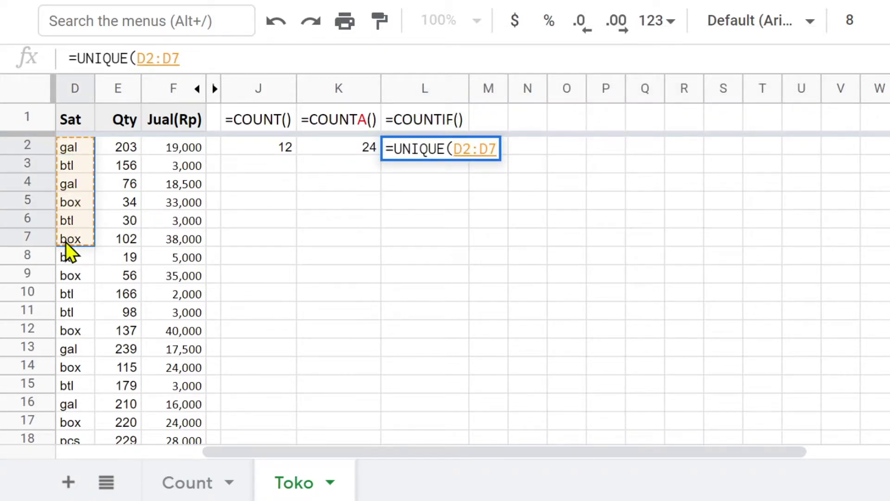
key("BackSpace")
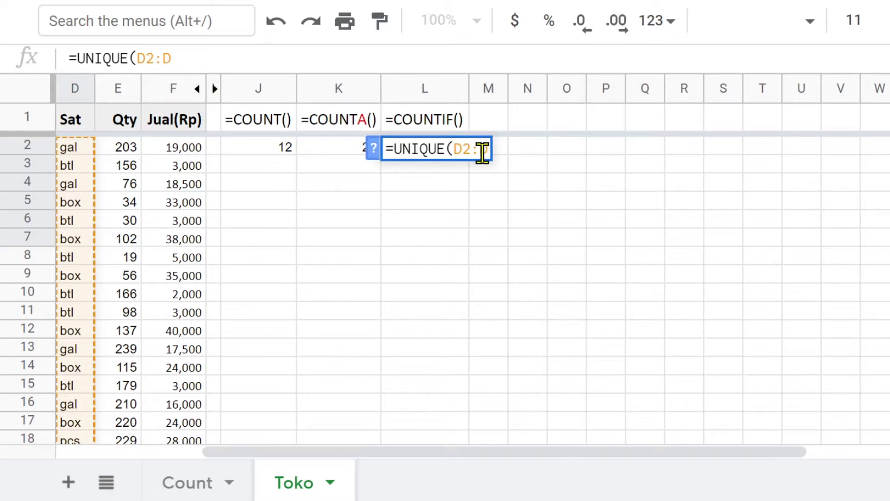
key("Return")
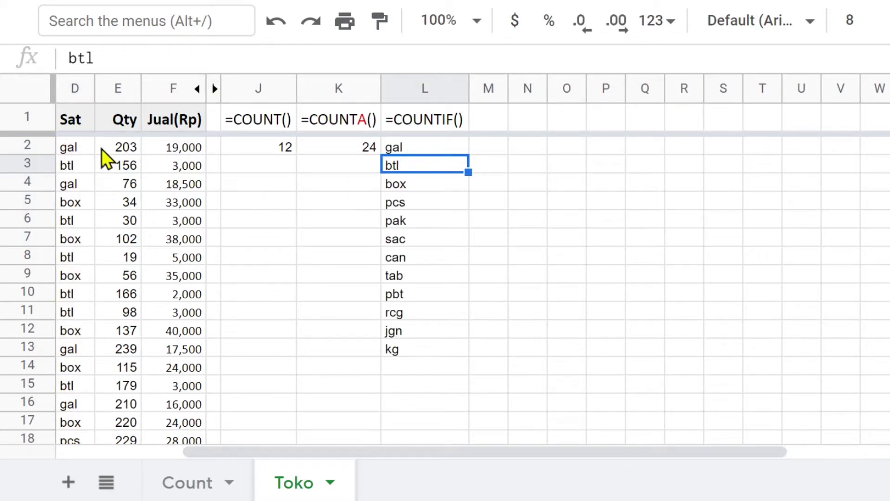
Step: Compare the L2 unit list with column D's repeated units such as gal and btl
left_click(80, 149)
left_click(82, 167)
left_click(82, 200)
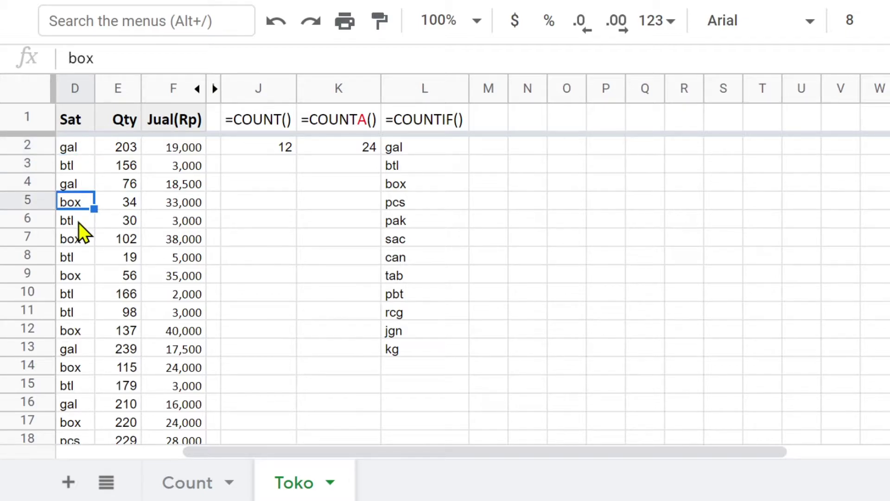
left_click(79, 221)
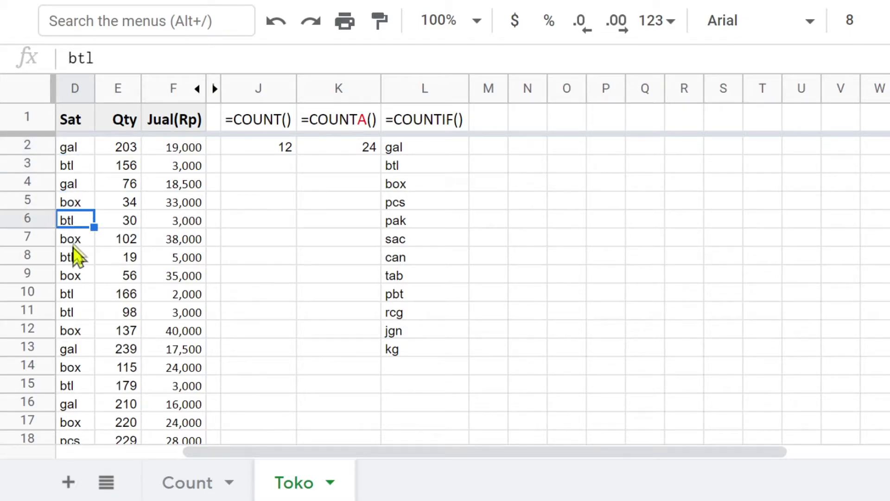
left_click(399, 147)
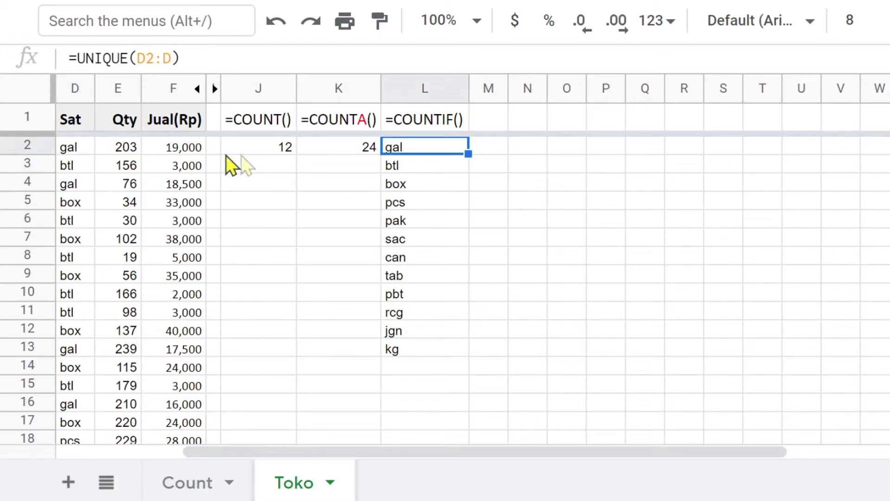
left_click(74, 148)
left_click(79, 186)
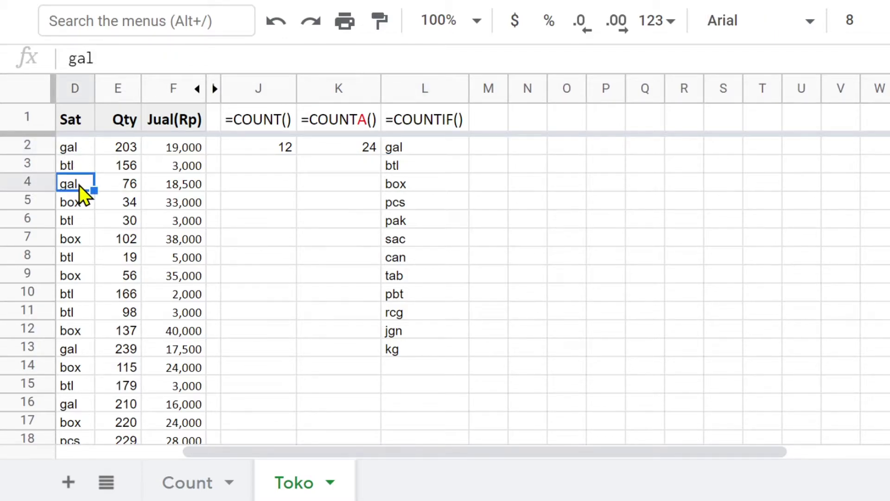
left_click(79, 348)
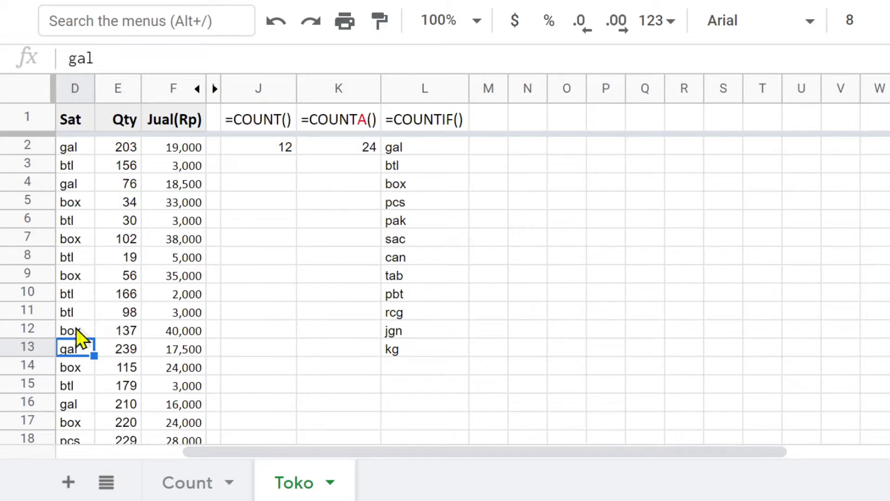
left_click(403, 147)
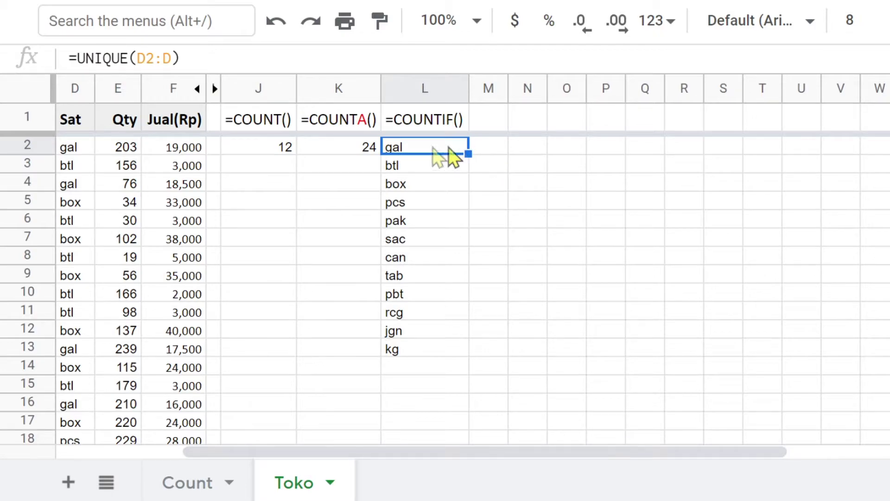
double_click(417, 139)
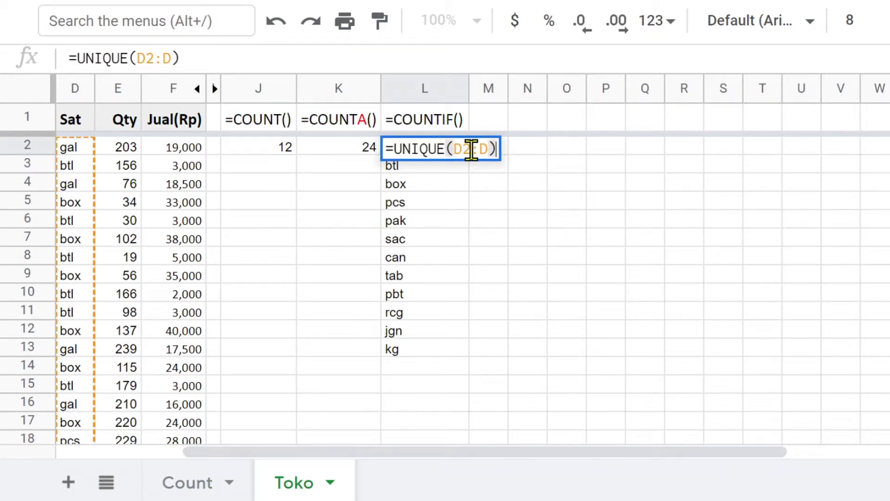
key("Escape")
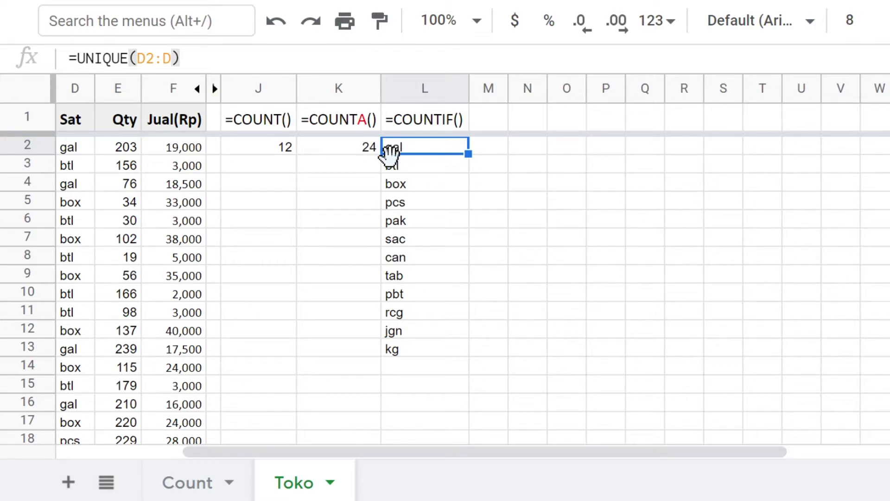
left_click(494, 149)
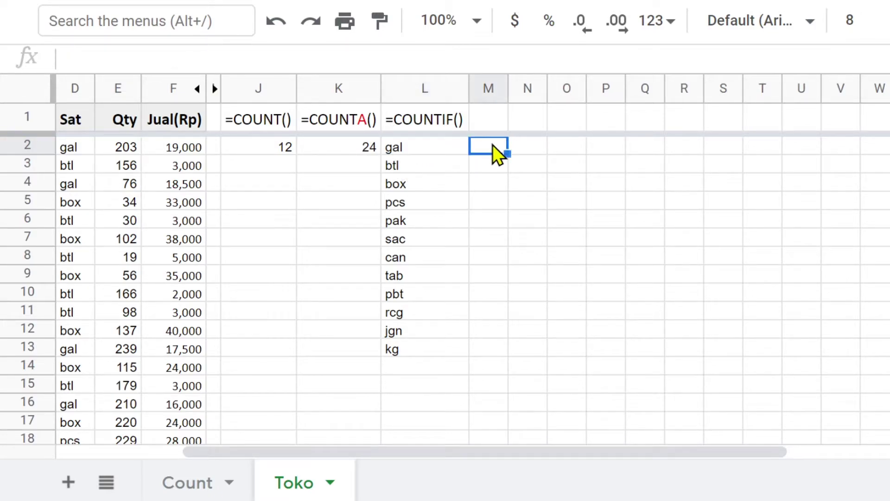
Step: Enter =COUNTIF(D2:D,L2) in M2 to count the gal unit
type("=")
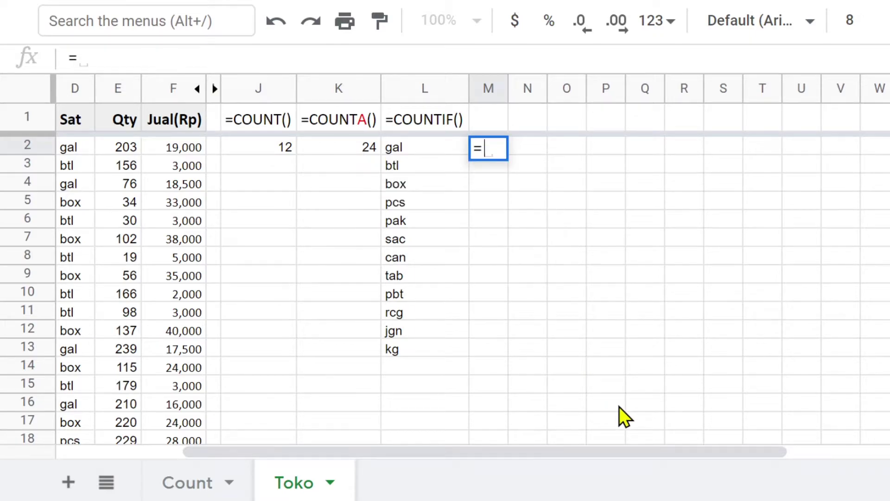
type("counif")
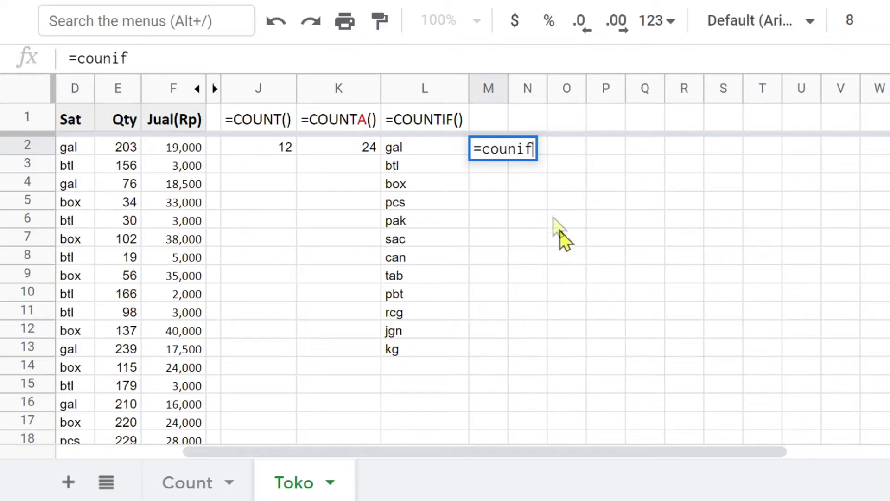
left_click(516, 149)
type("t")
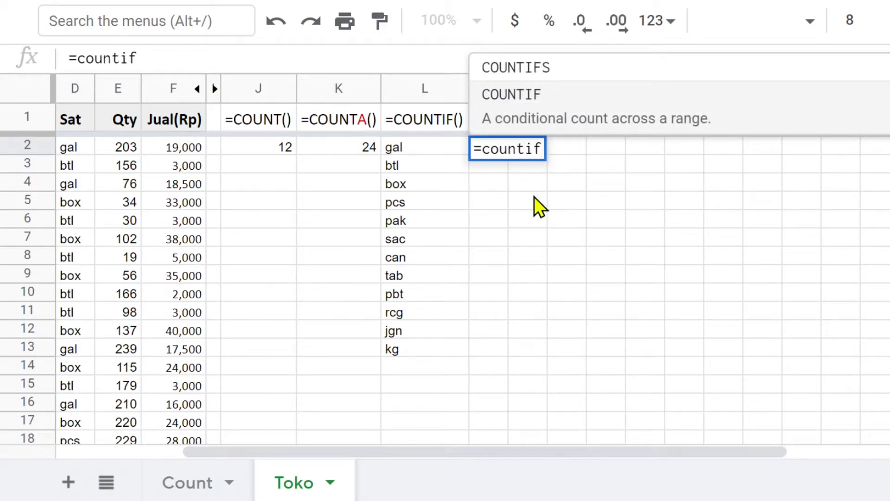
left_click(522, 97)
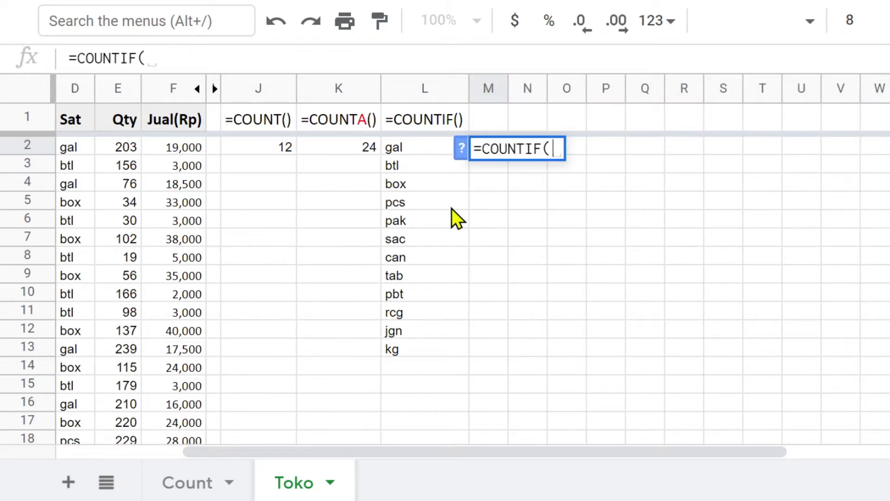
left_click(71, 147)
left_click_drag(71, 149, 72, 239)
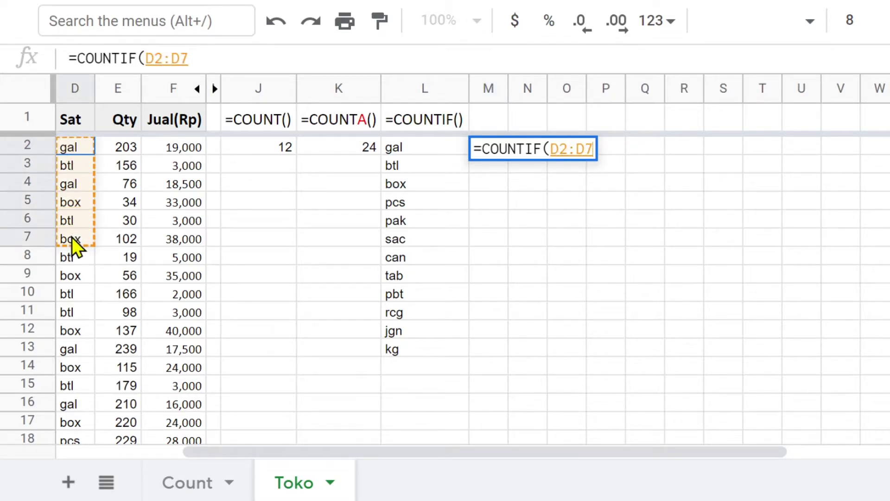
key("BackSpace")
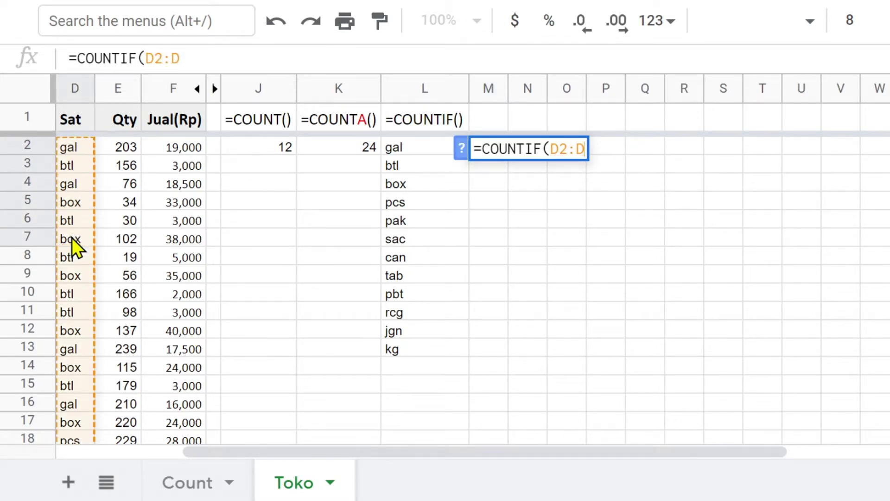
type(",")
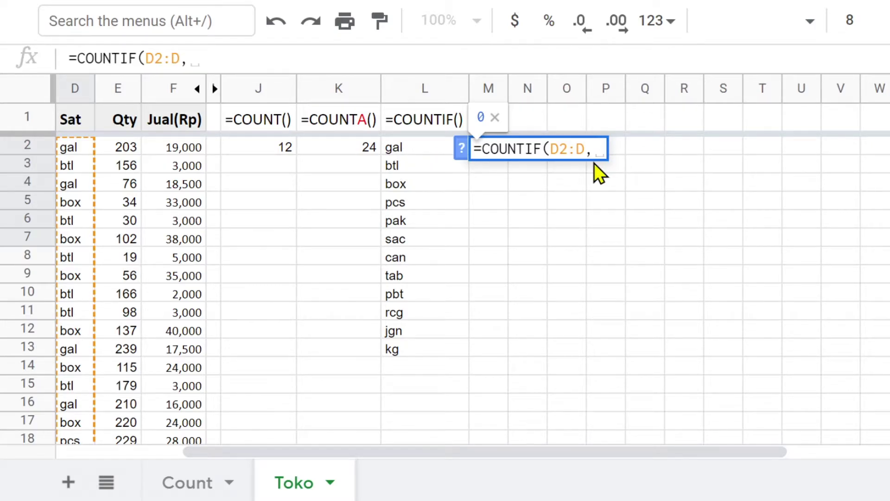
left_click(462, 153)
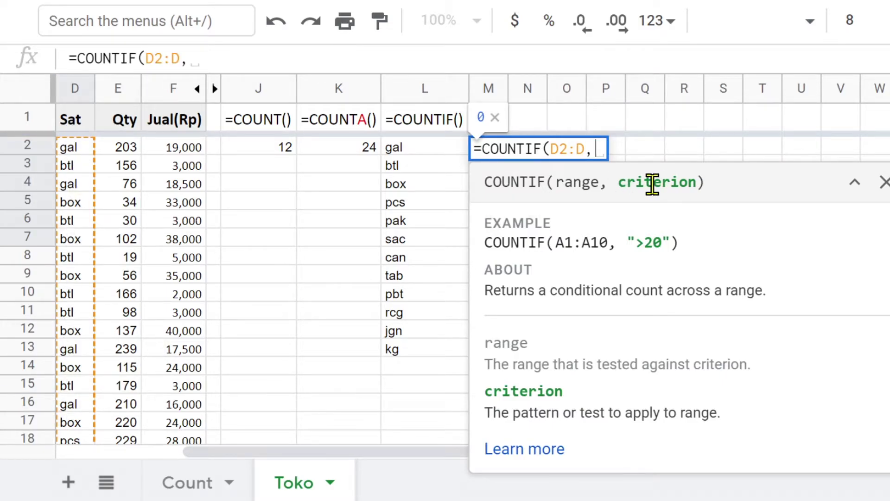
left_click(883, 182)
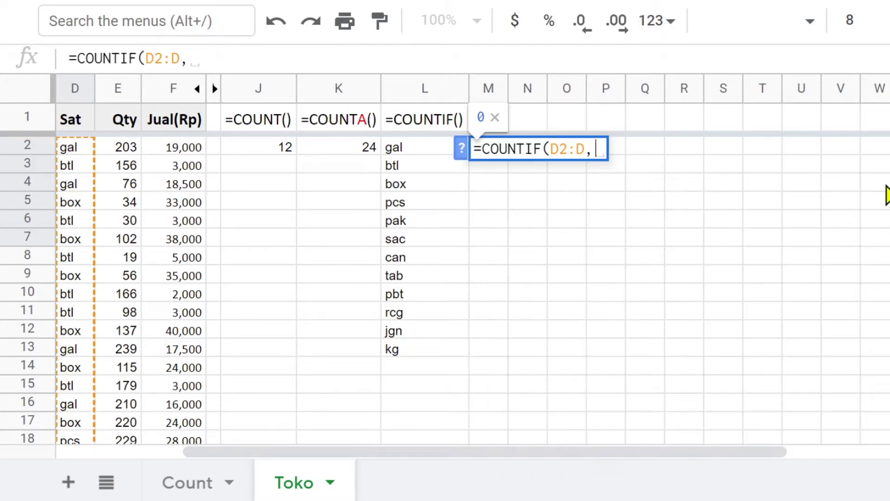
left_click(398, 152)
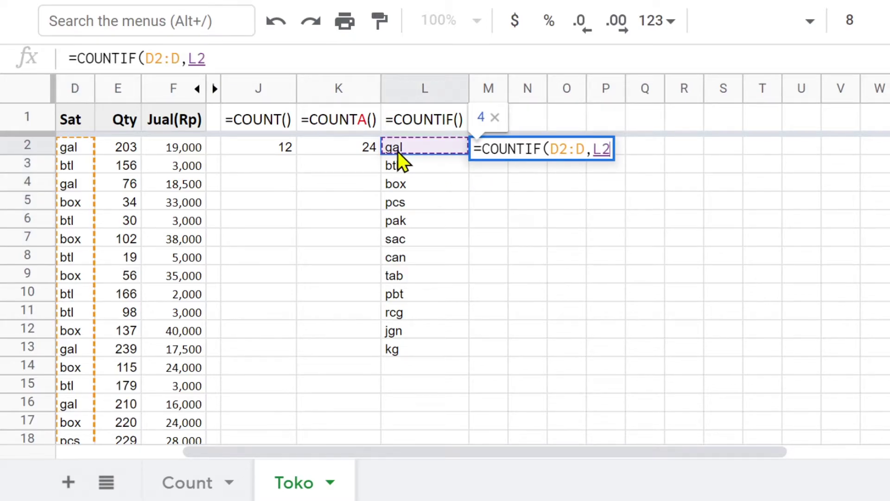
type(")")
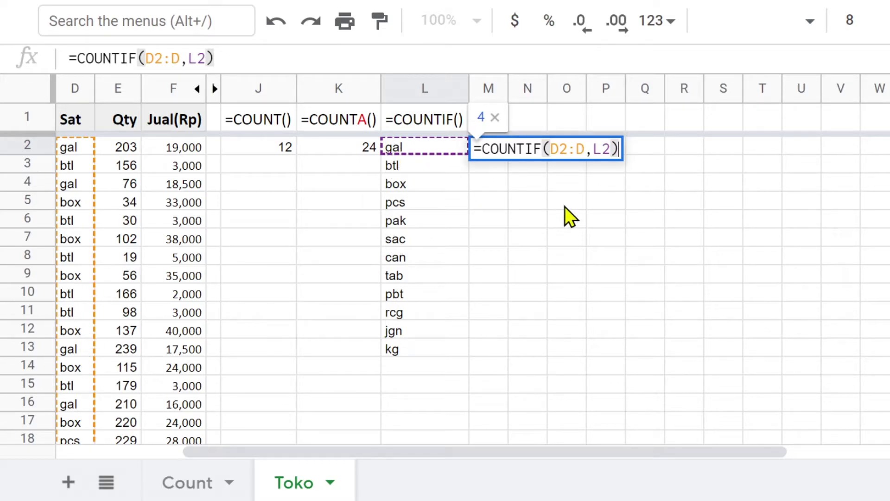
key("Return")
Step: Make the range absolute so M2 reads =COUNTIF($D$2:$D,L2)
left_click(494, 150)
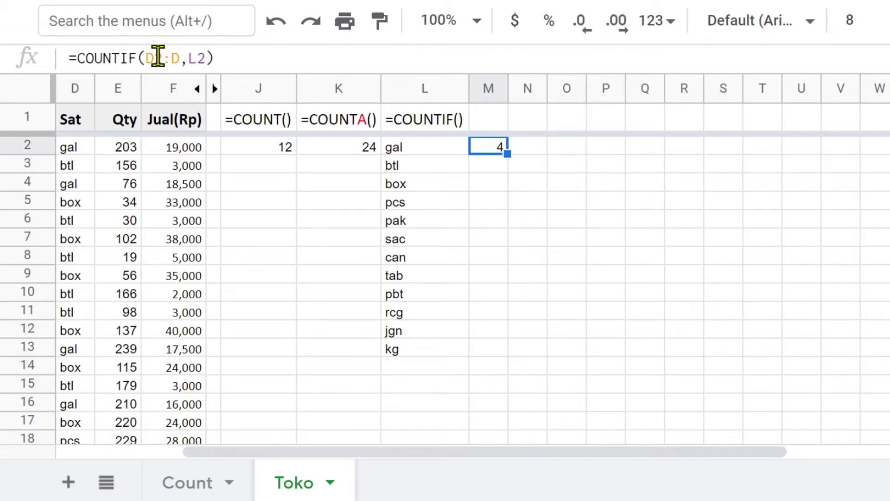
left_click(156, 58)
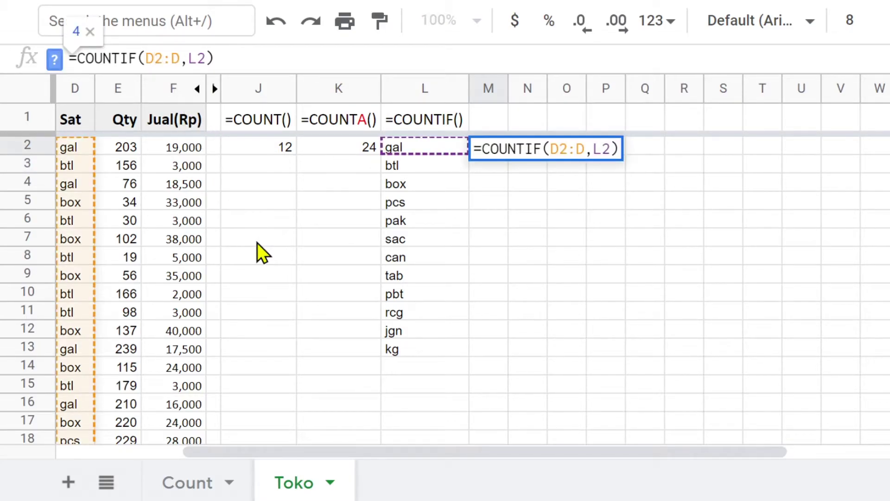
key("F4")
key("Return")
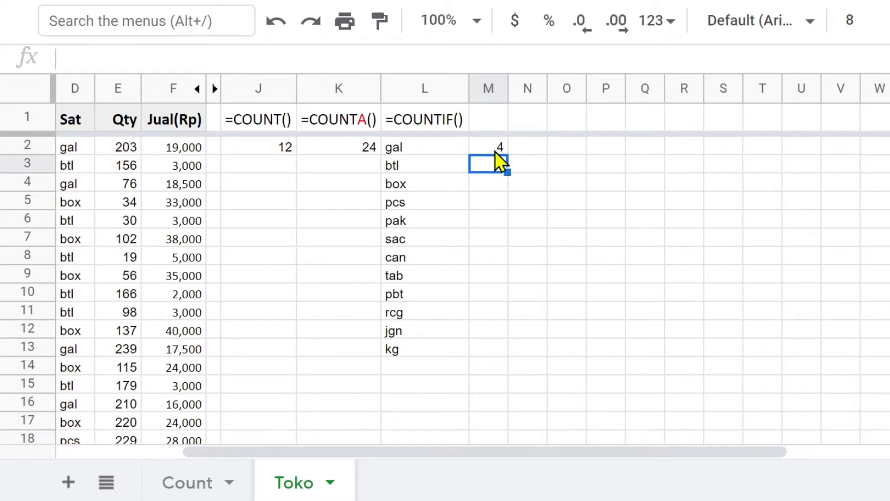
Step: Fill the M2 COUNTIF formula down, clear the extra M14 result, and compare with L2
left_click(495, 151)
double_click(507, 154)
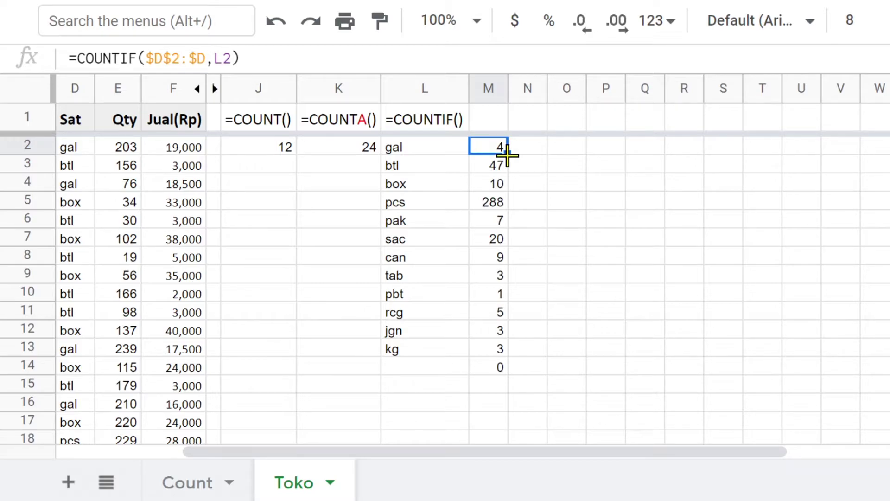
left_click(494, 366)
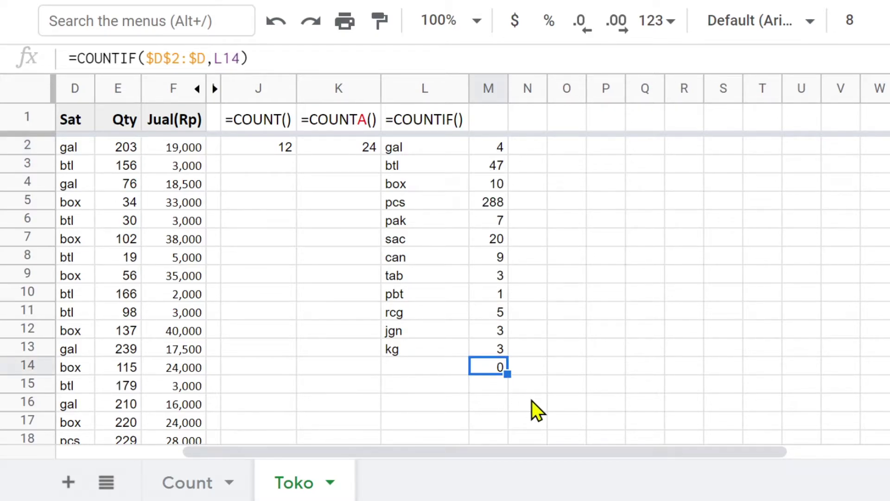
key("Delete")
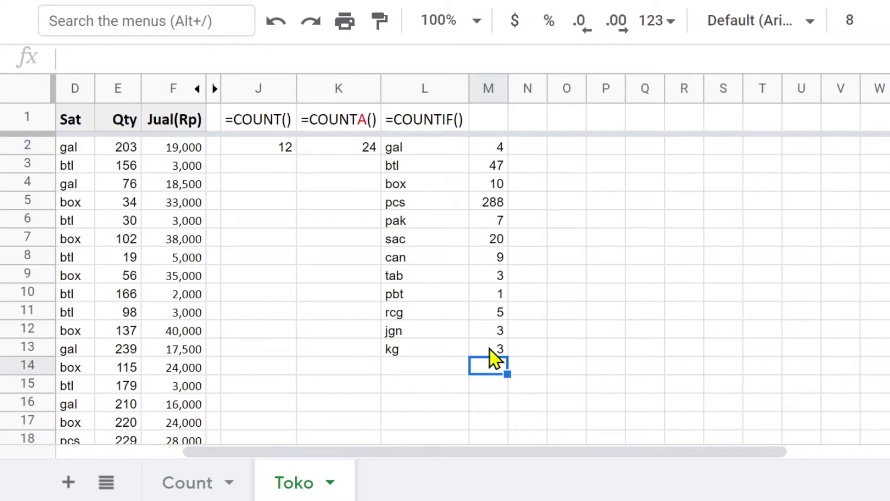
left_click(407, 148)
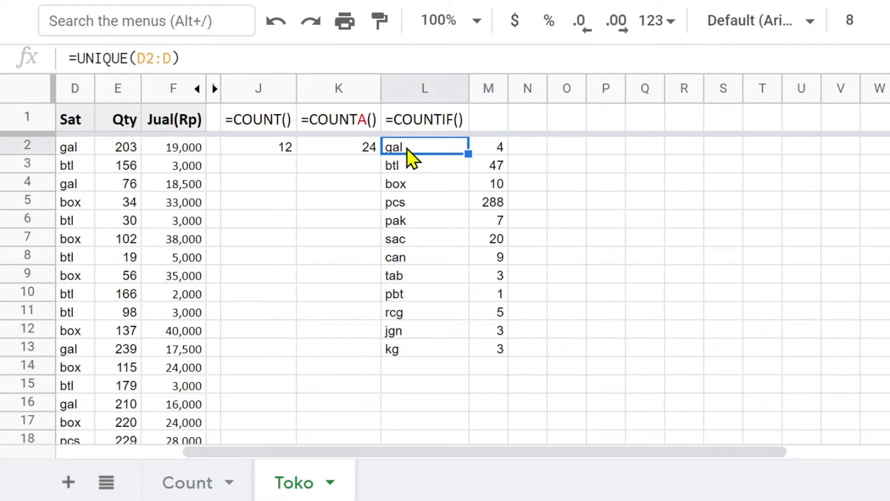
left_click(505, 147)
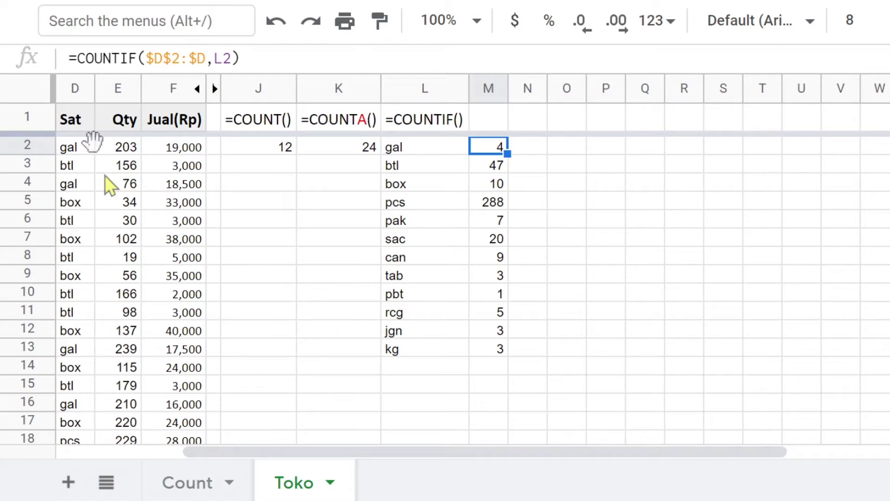
left_click(402, 153)
left_click(497, 148)
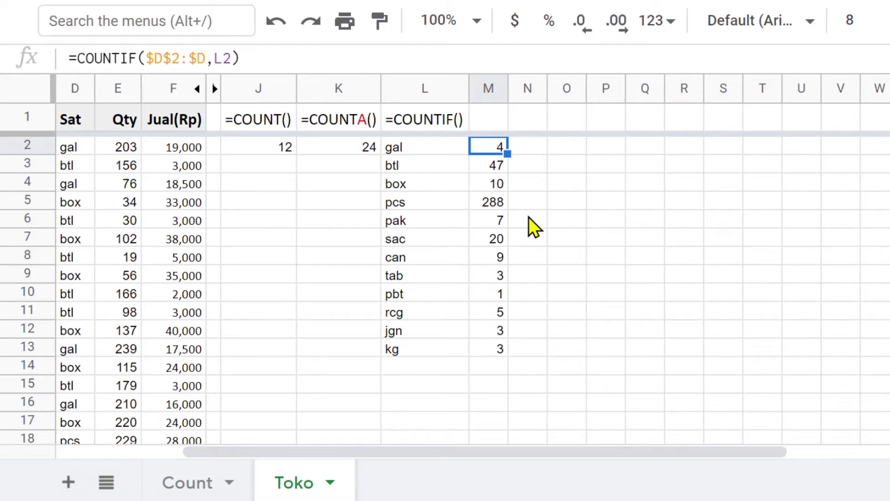
Step: Type the heading 'item' in M1
left_click(497, 124)
type("item")
key("Return")
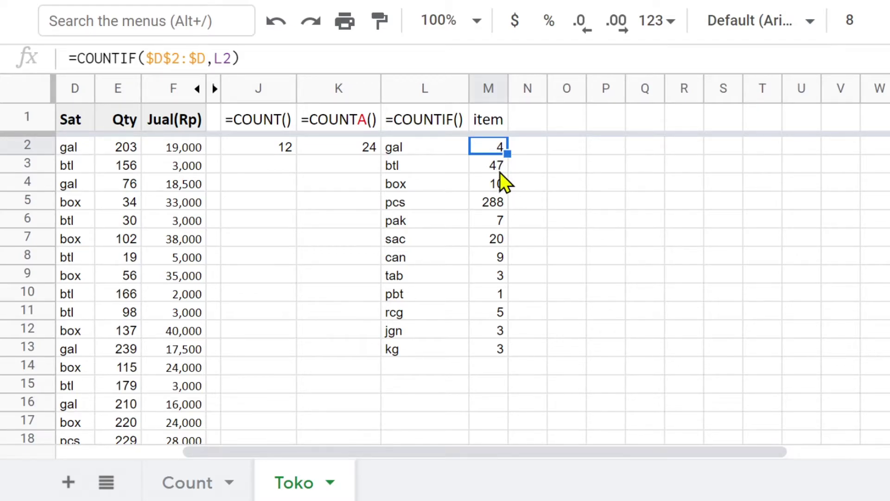
Step: Inspect the copied COUNTIF formulas in M3 through M6, including the pak row
key("Down")
left_click(490, 188)
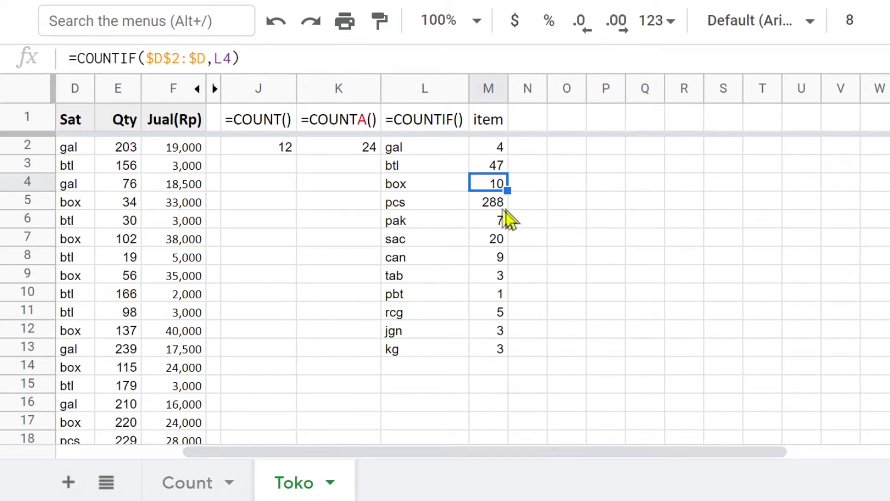
left_click(496, 206)
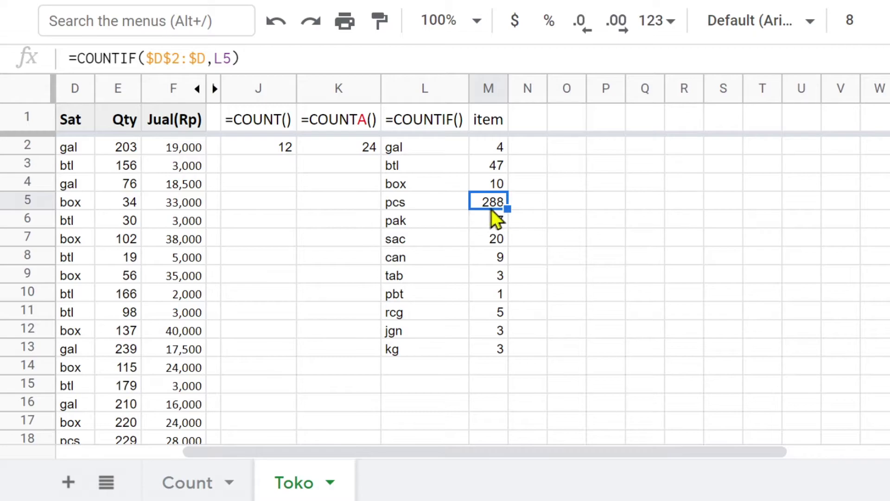
left_click(397, 225)
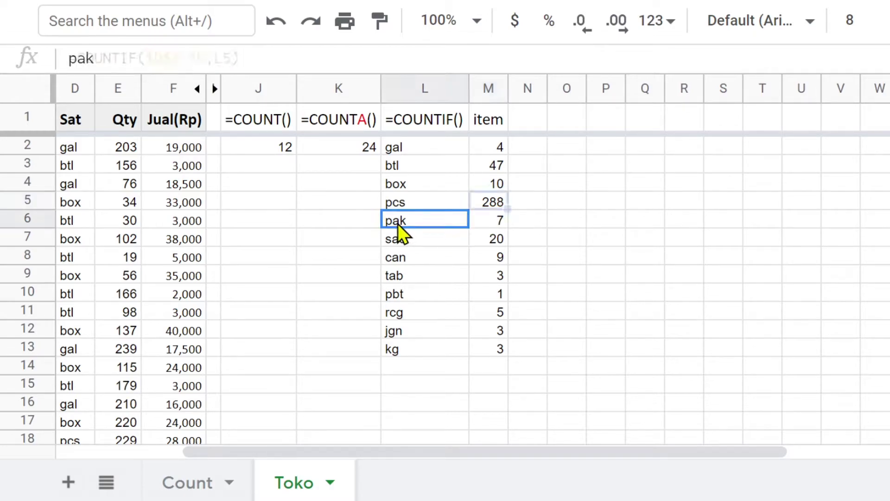
left_click(496, 227)
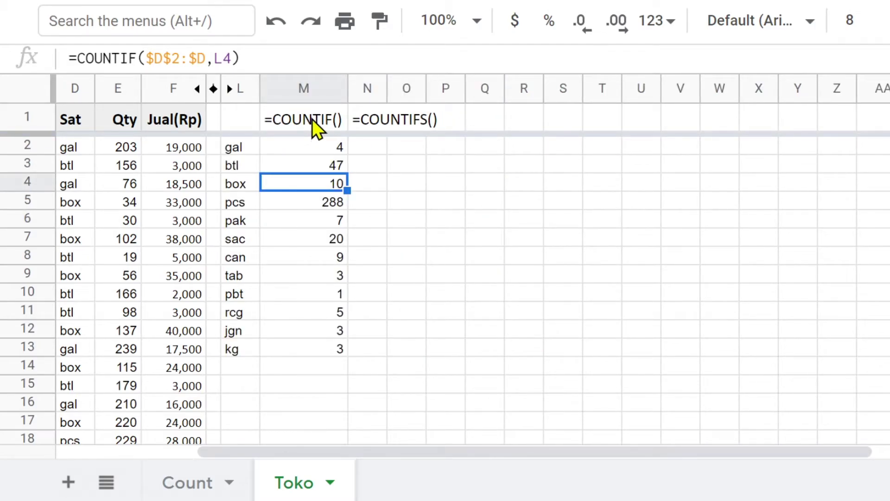
Step: Widen column N and begin =COUNTIFS( in N2, dismissing its help popup
left_click(378, 147)
left_click_drag(385, 79, 443, 78)
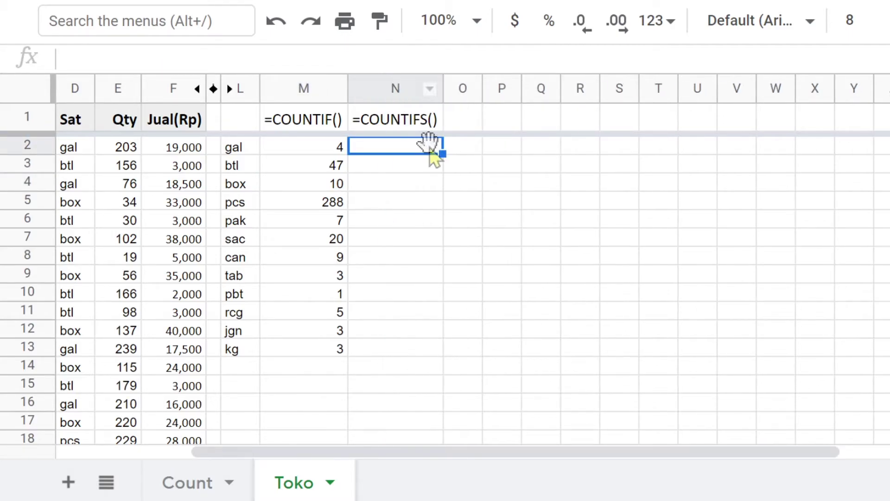
type("=c")
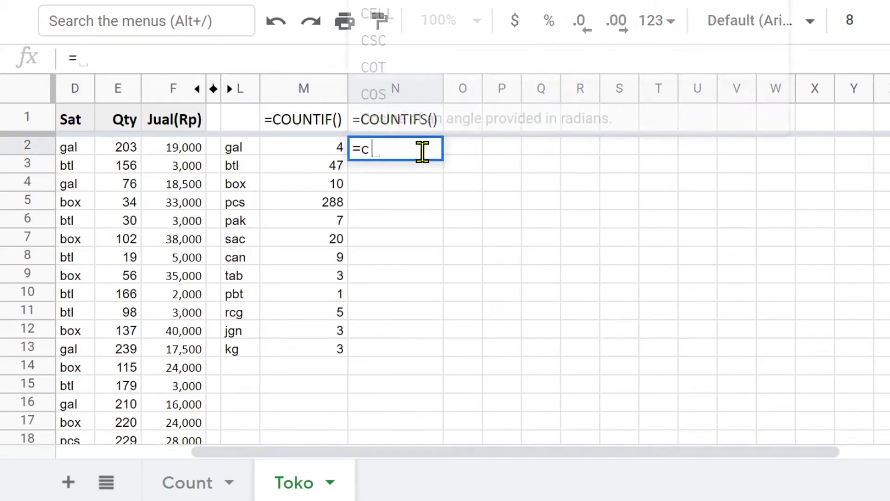
type("ounti")
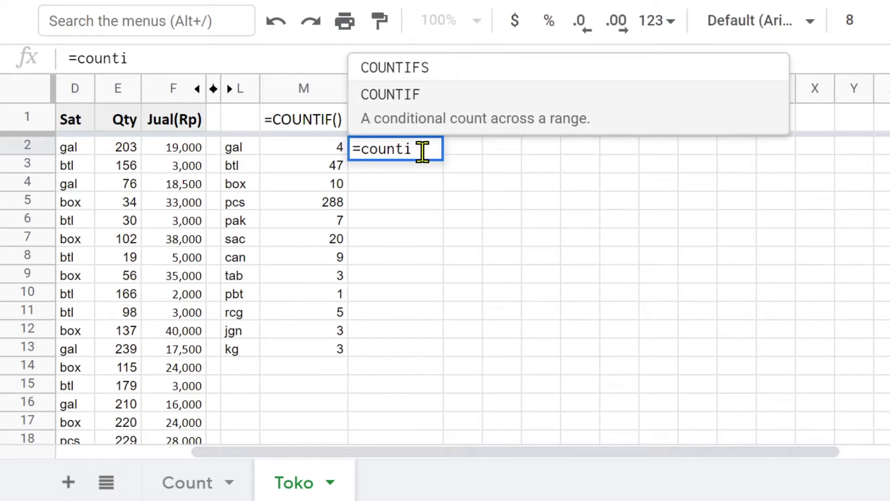
left_click(429, 77)
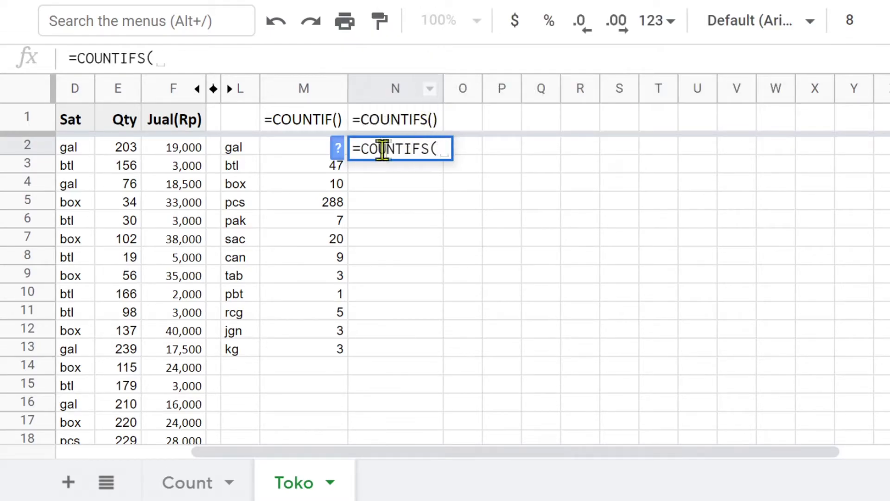
left_click(338, 149)
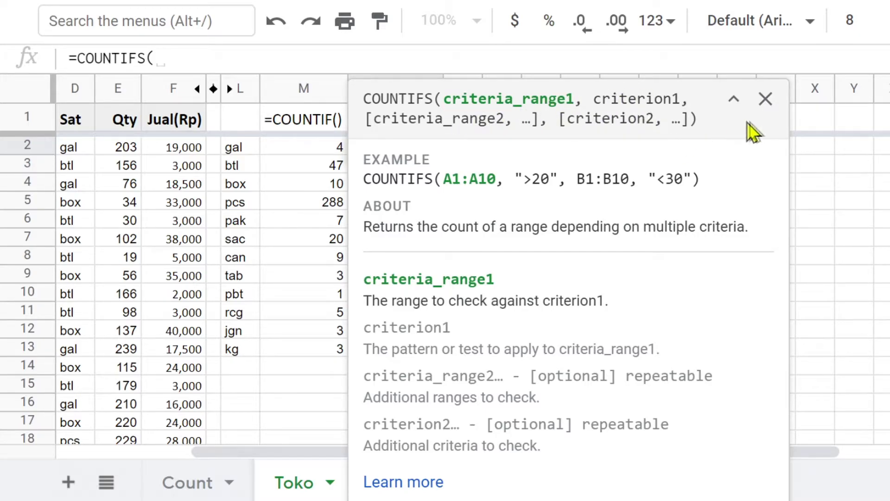
left_click(765, 98)
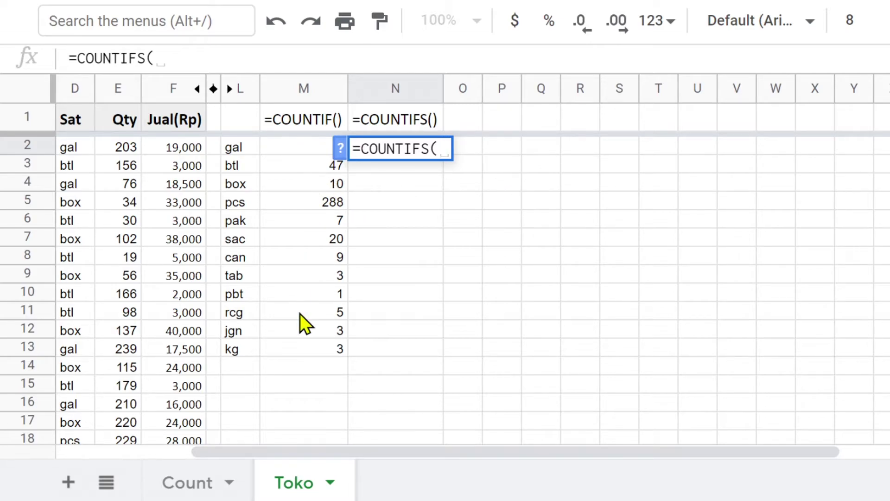
Step: Complete N2 as =COUNTIFS(D2:D,L2,E2:E,">225") and commit it, returning 1 for gal
left_click_drag(74, 148, 65, 257)
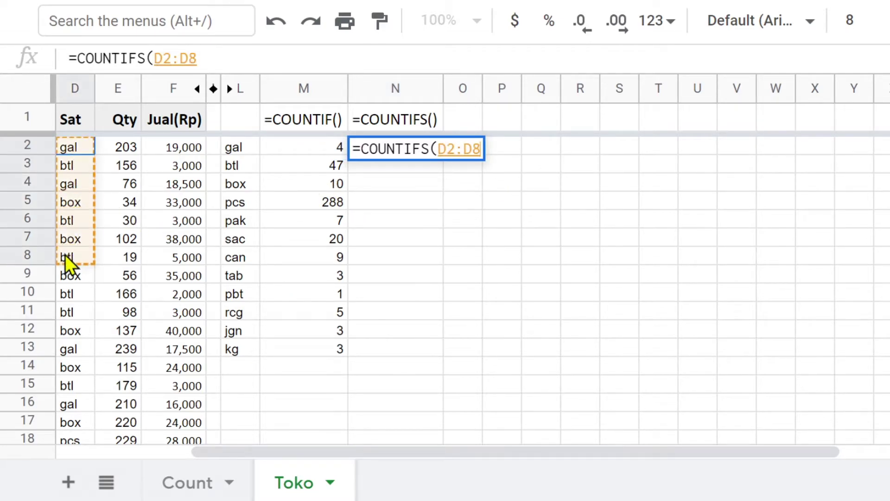
key("BackSpace")
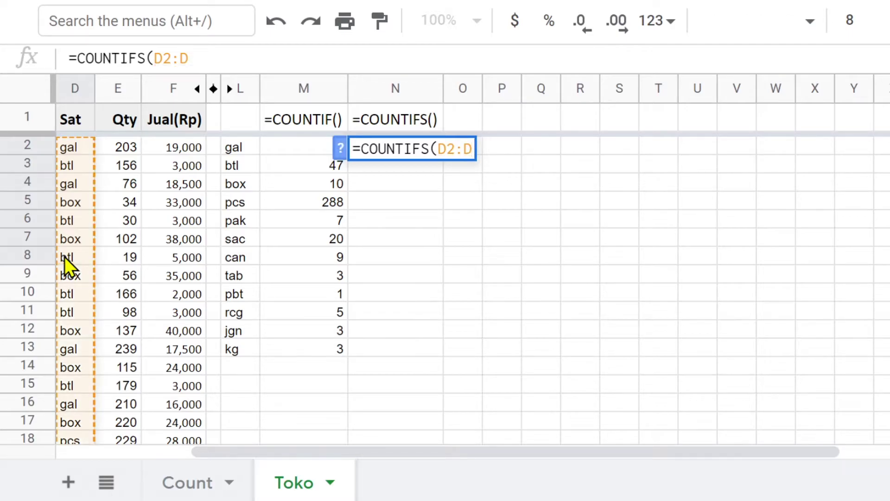
type(",")
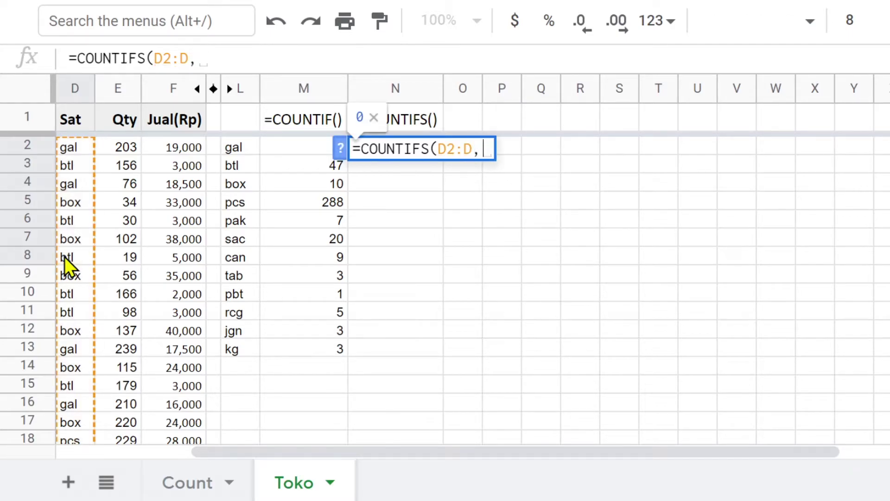
left_click(236, 151)
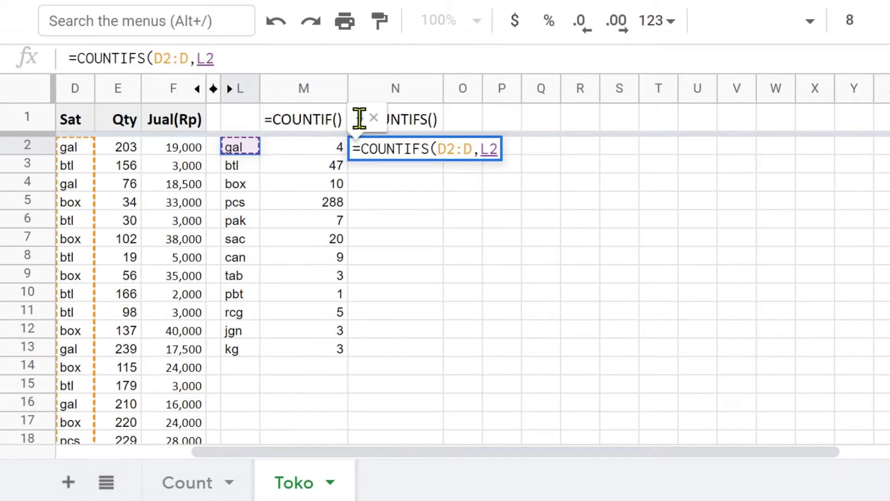
type(",")
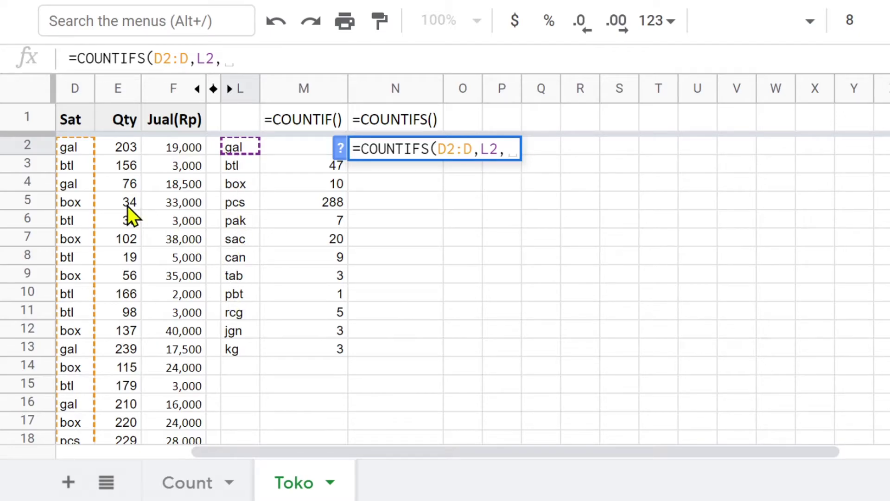
left_click_drag(126, 143, 130, 280)
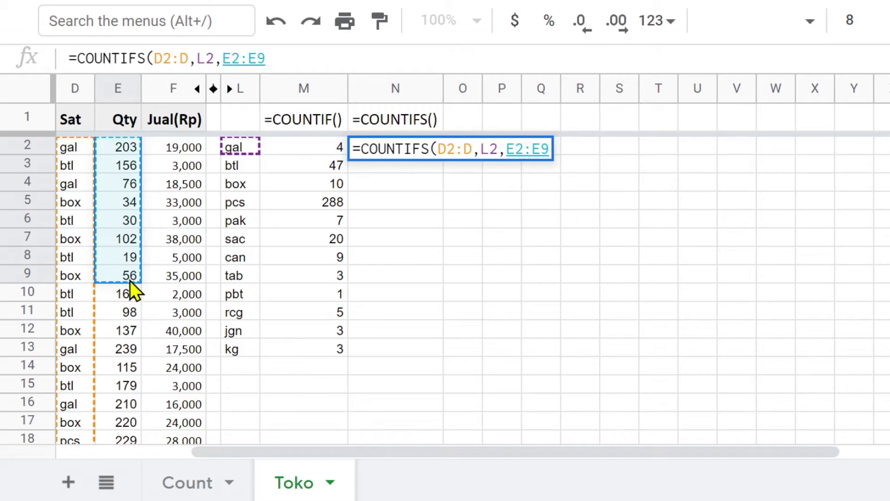
key("BackSpace")
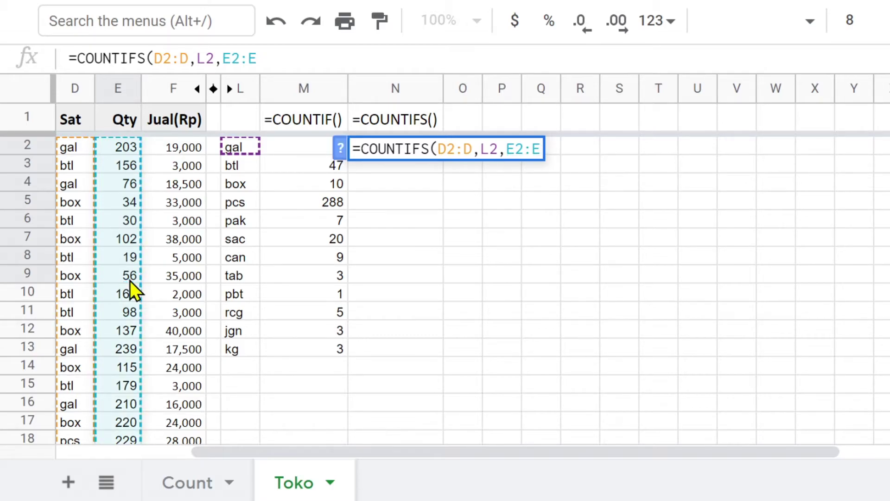
type(", ")
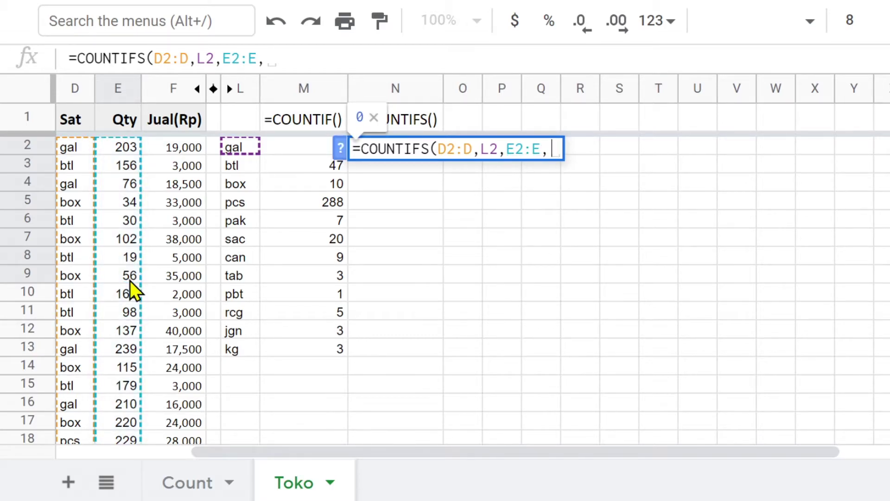
type("\"")
type(">")
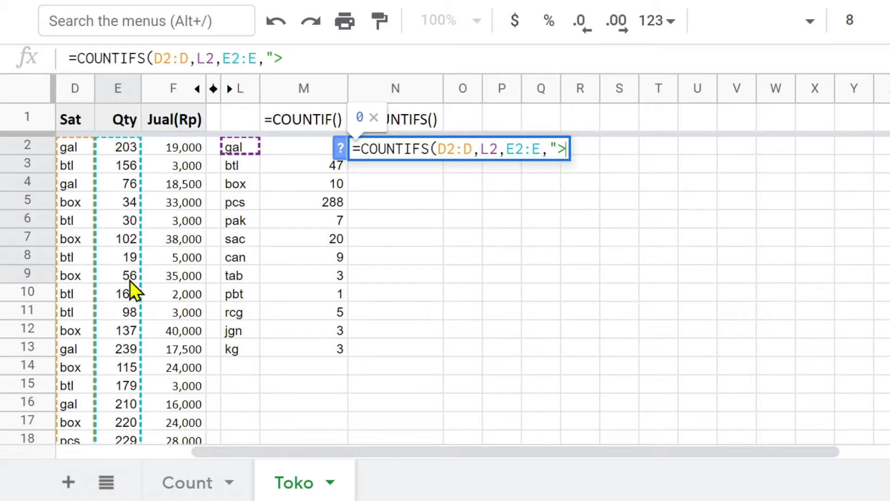
type("225")
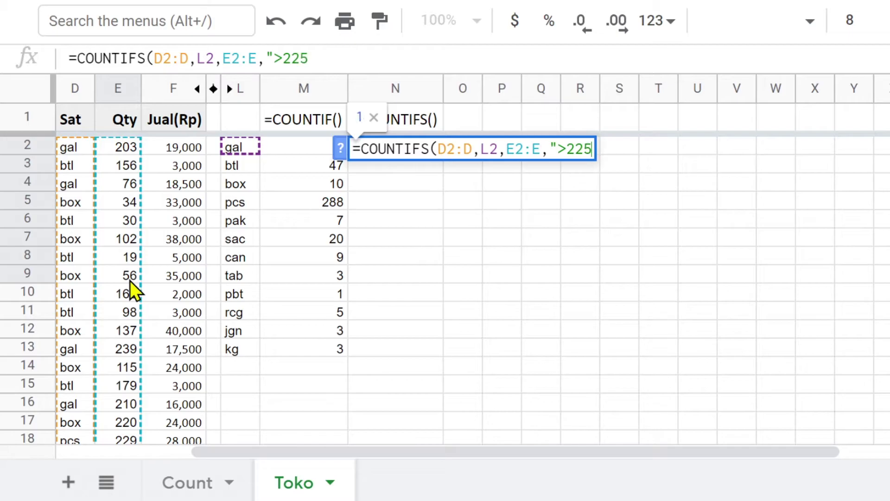
type("\"")
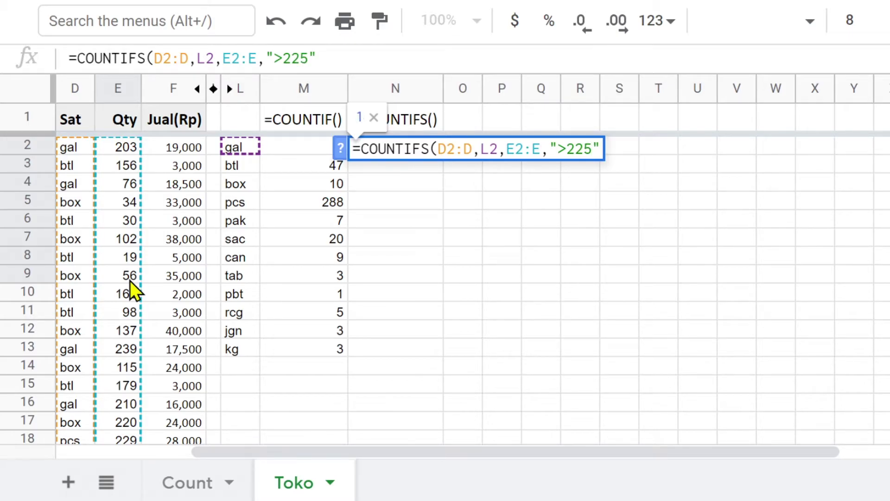
type(")")
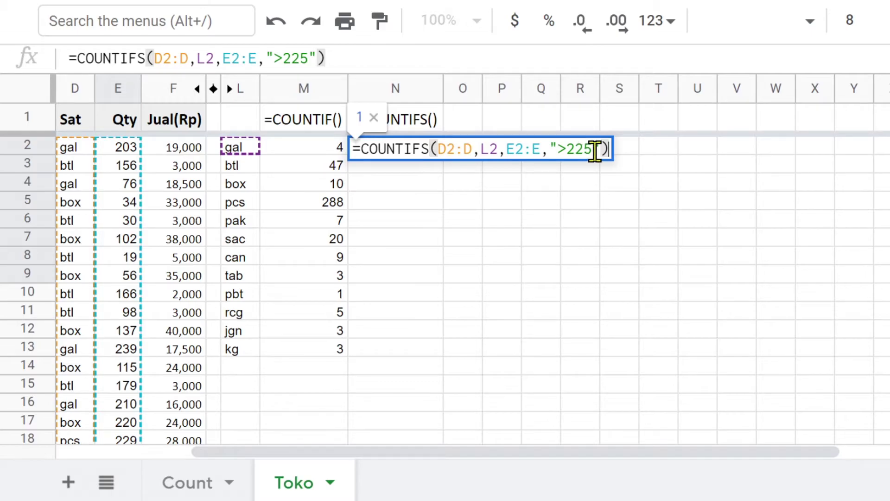
key("Return")
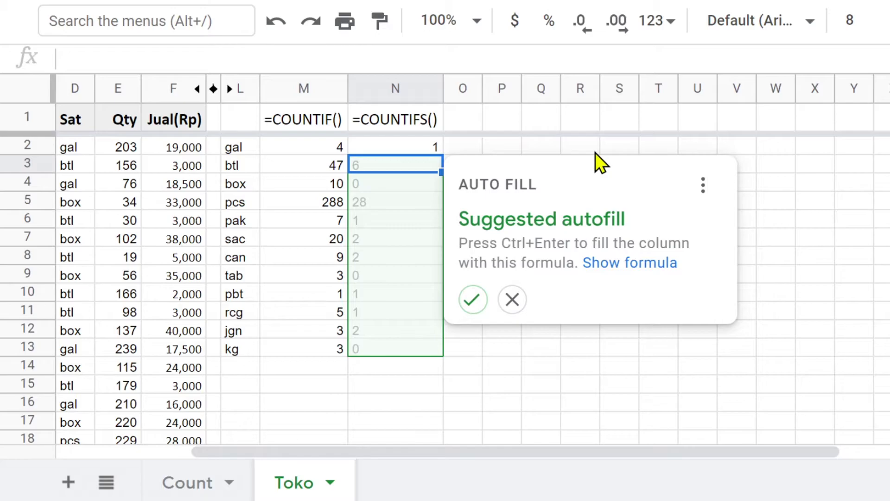
Step: Reject the suggested autofill for column N and check N2 against gal in D2
left_click(513, 301)
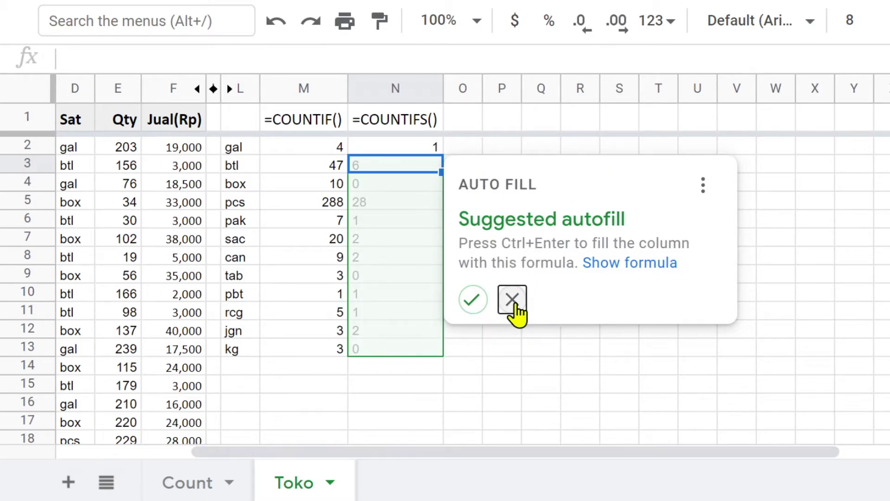
left_click(391, 151)
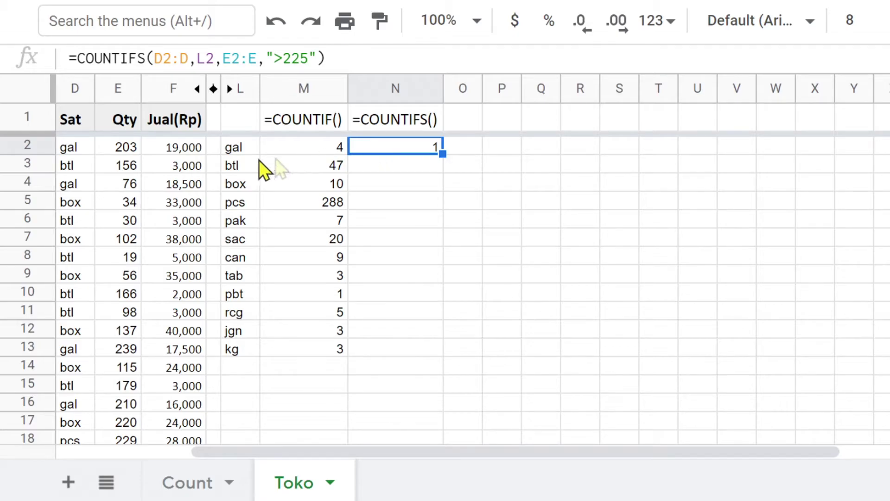
left_click(76, 148)
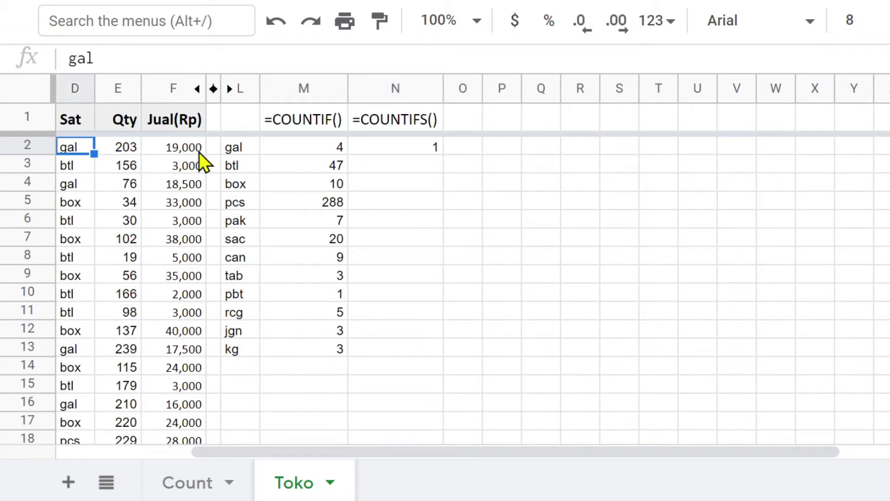
left_click(394, 149)
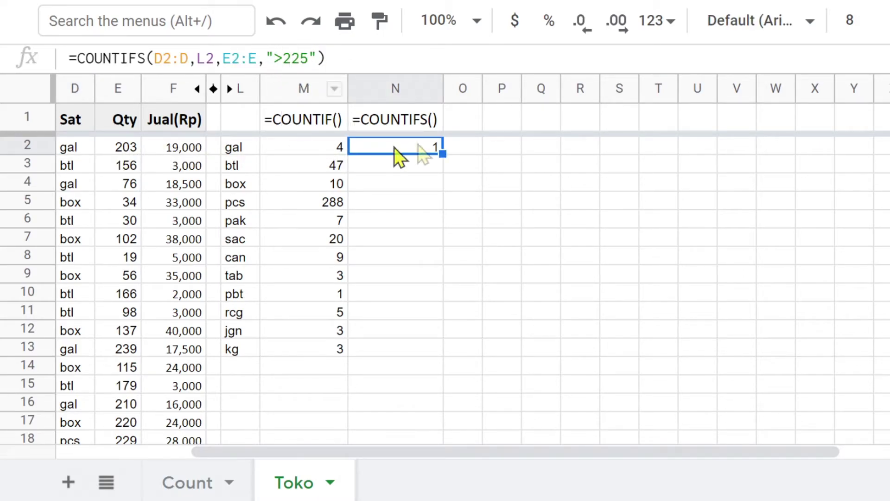
Step: Edit N2 to =COUNTIFS($D$2:$D,L2,$E$2:$E,">225") with absolute D and E ranges
double_click(426, 147)
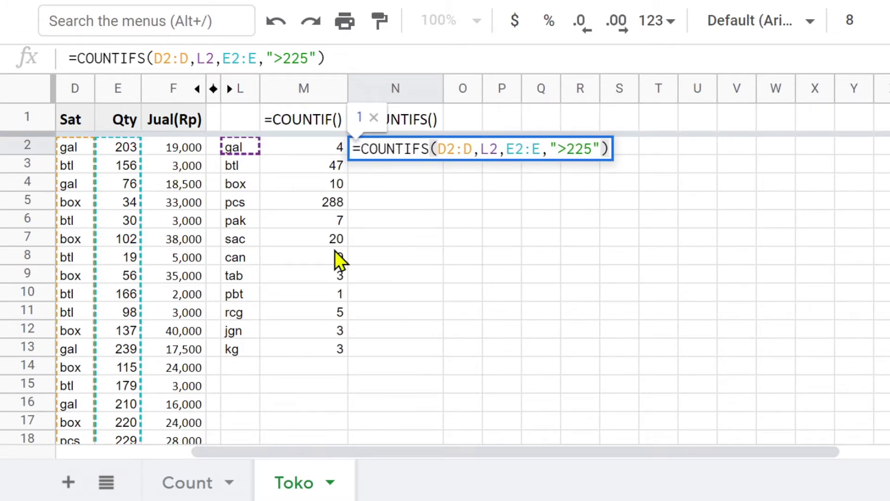
left_click(447, 149)
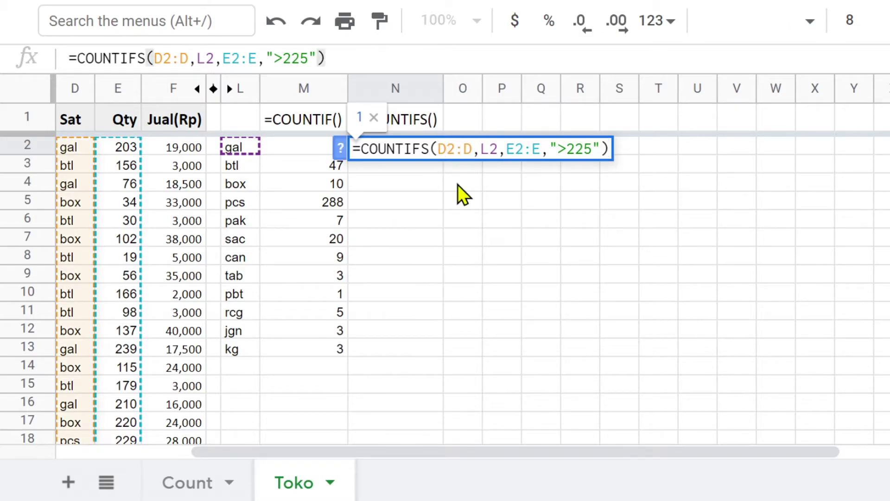
key("F4")
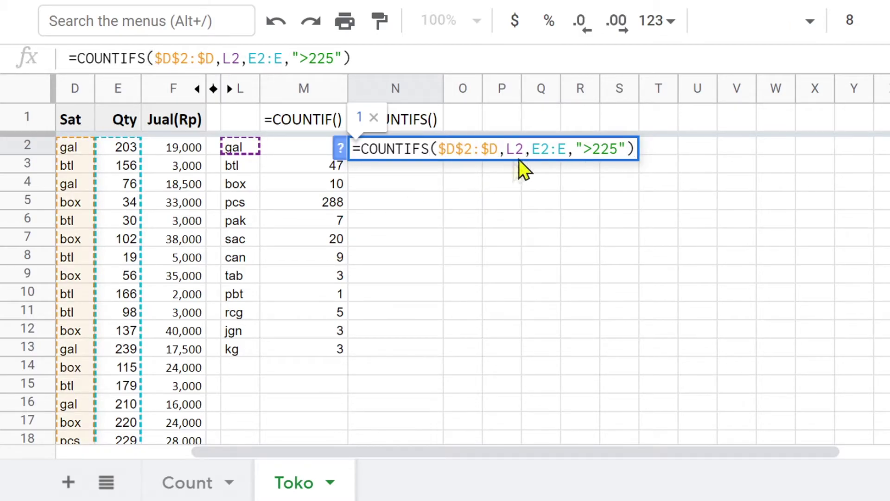
left_click(548, 150)
key("F4")
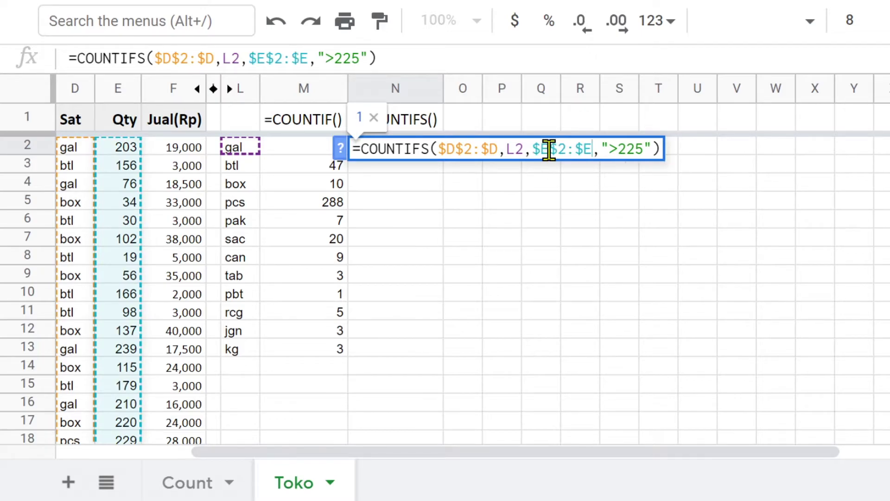
key("Return")
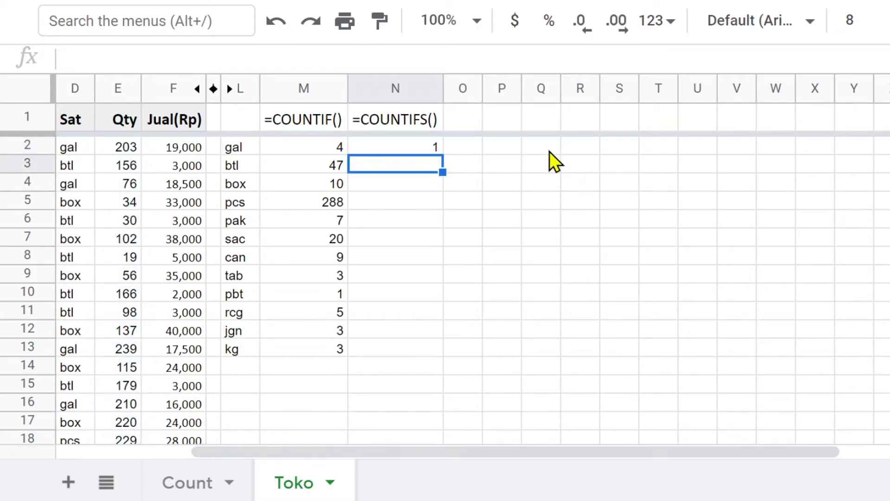
left_click(426, 153)
Step: Fill the COUNTIFS formula down to N13 and verify it against L2 and E2
left_click_drag(441, 154, 436, 352)
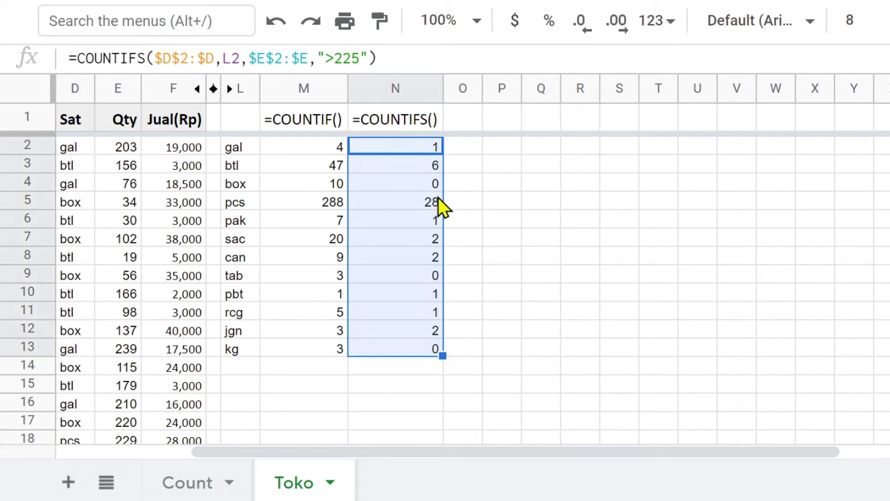
left_click(414, 163)
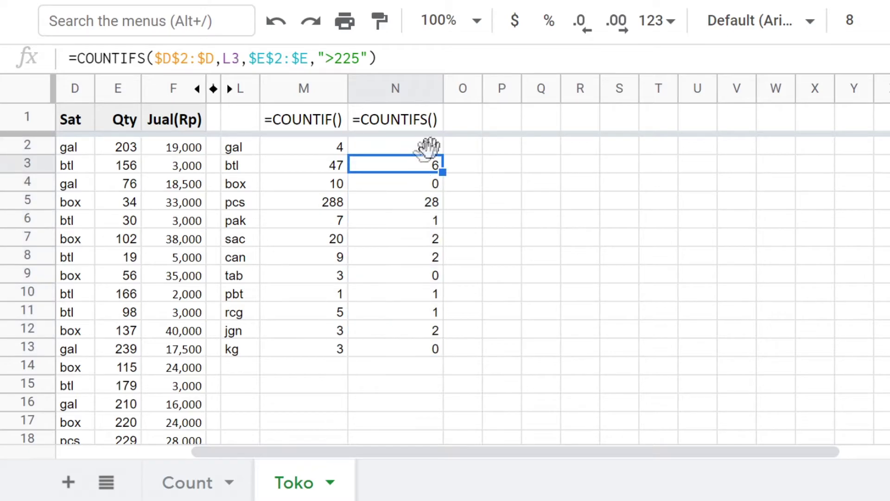
left_click(231, 152)
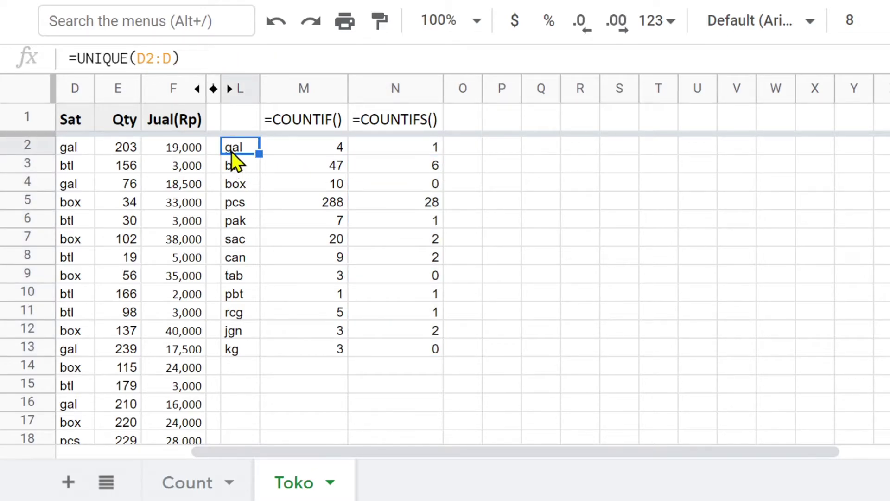
left_click(123, 147)
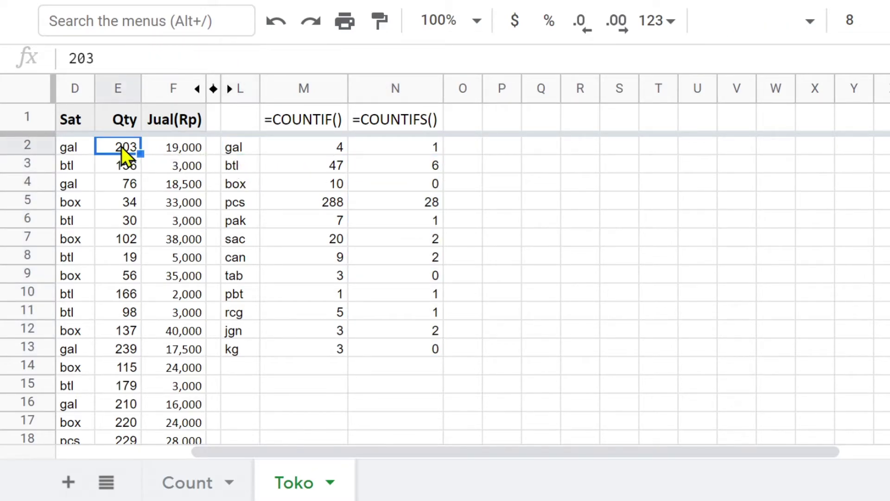
left_click(421, 149)
double_click(420, 153)
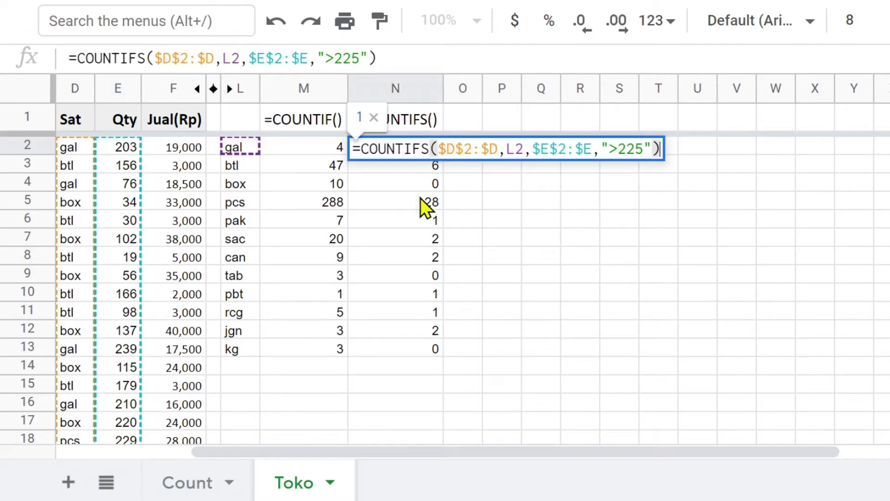
key("Escape")
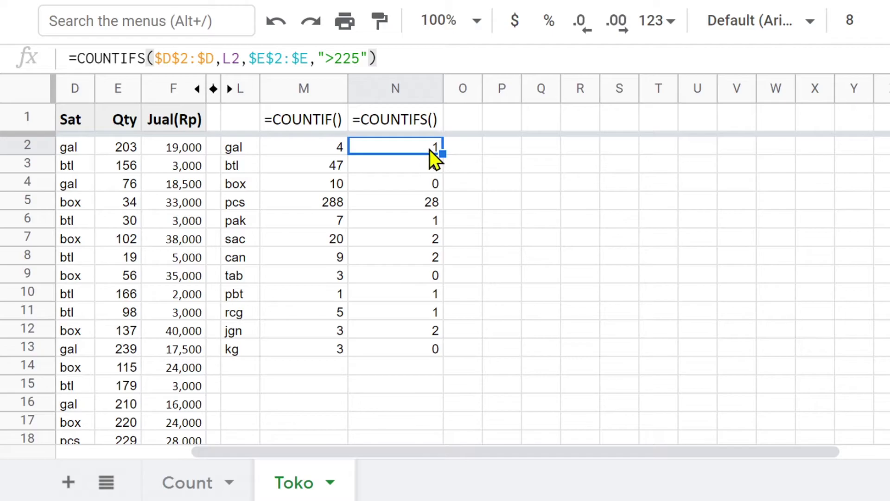
Step: Review the per-unit counts in column N, such as 6 for btl and 28 for pcs
key("Down")
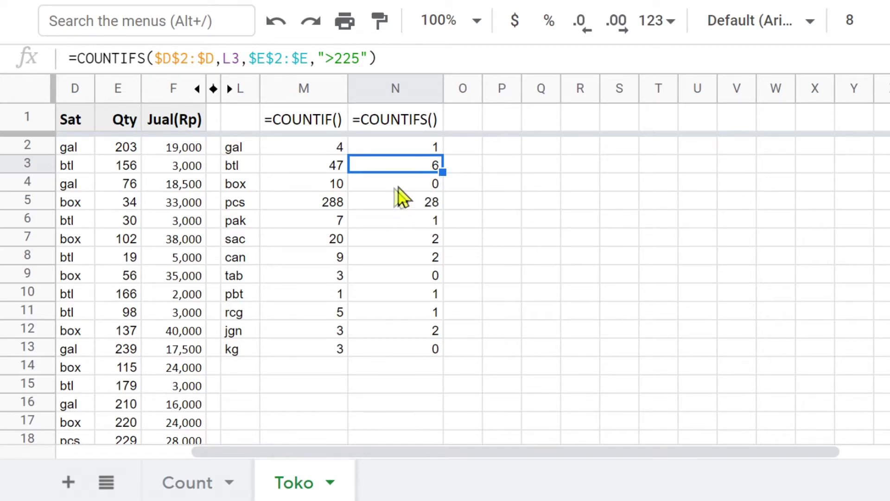
left_click(419, 185)
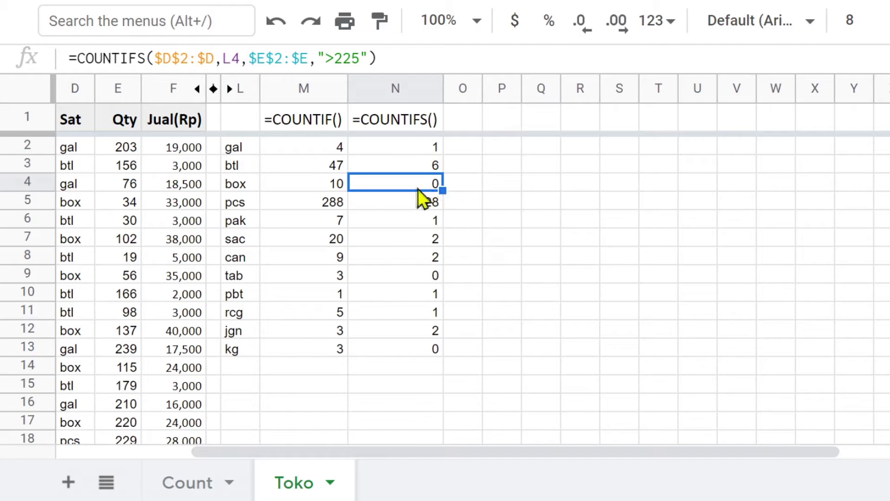
left_click(422, 202)
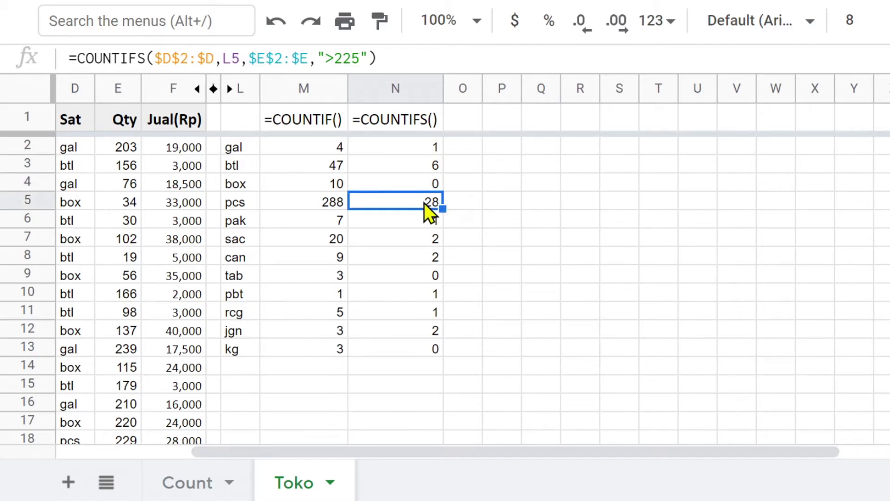
left_click(239, 205)
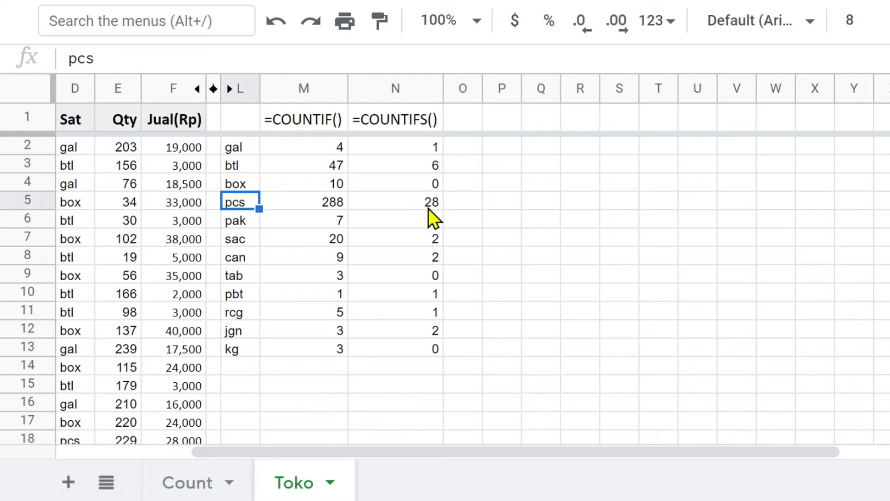
left_click_drag(241, 144, 239, 343)
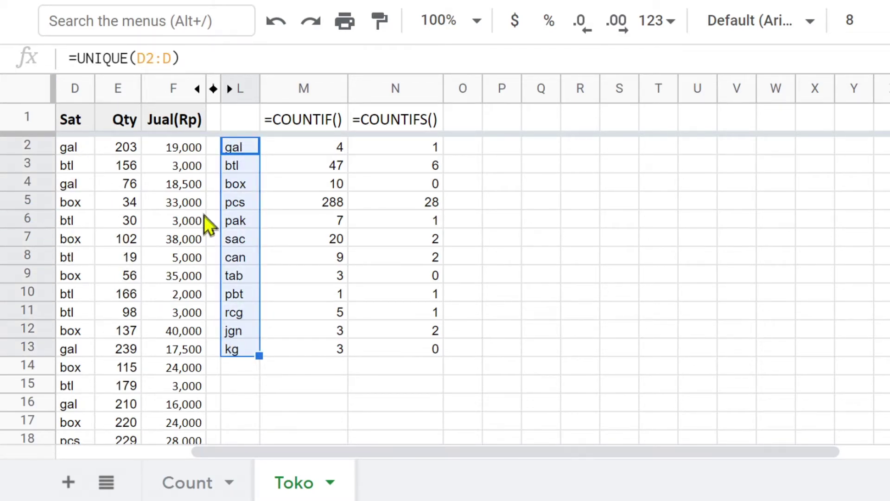
left_click(434, 199)
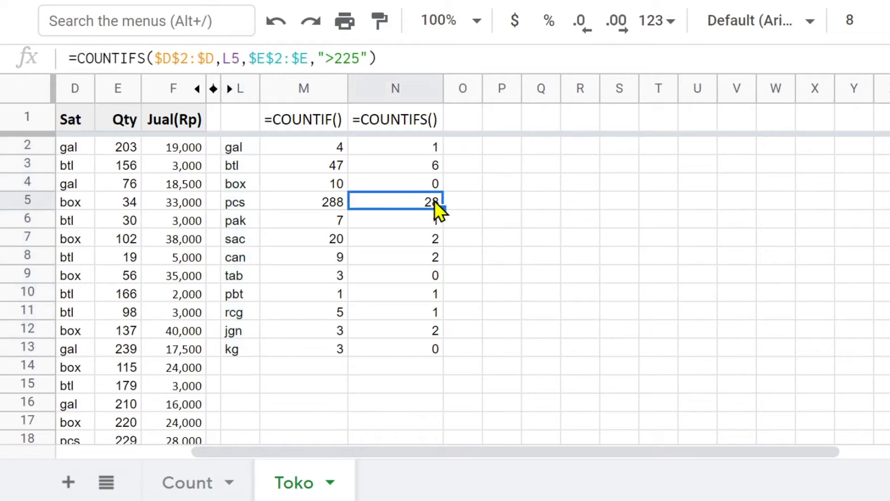
left_click(433, 184)
double_click(435, 186)
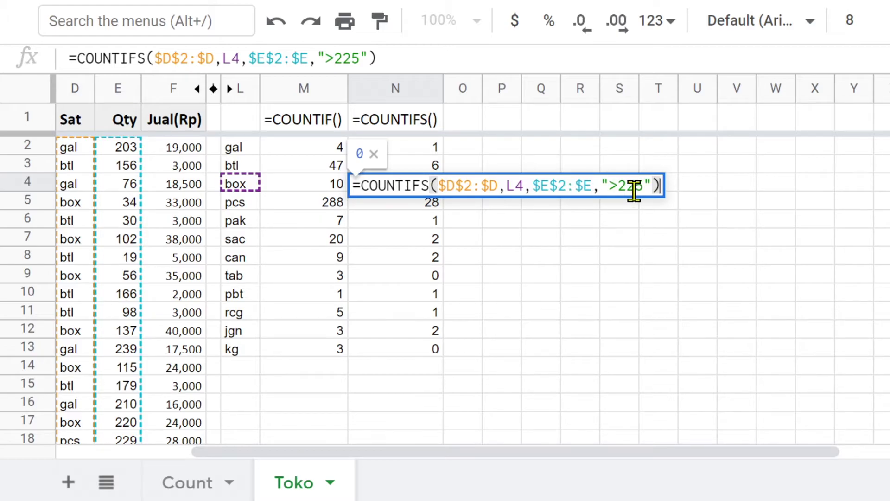
key("Escape")
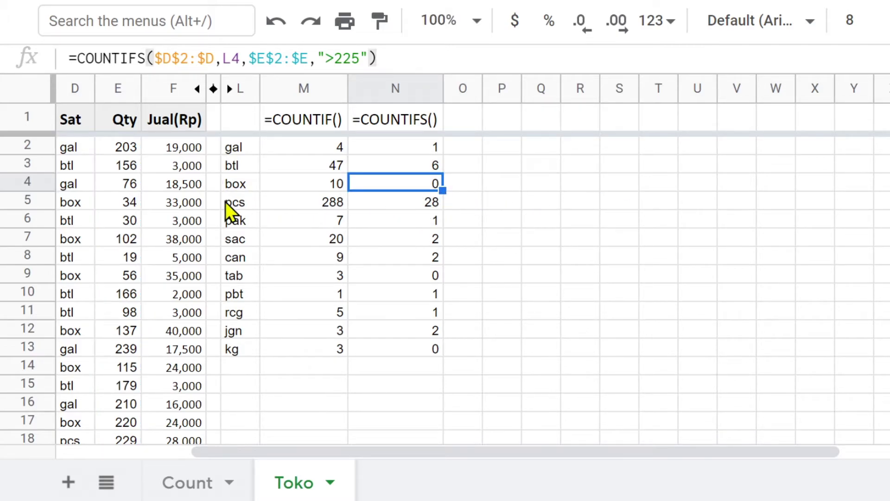
left_click(426, 204)
double_click(427, 204)
key("Escape")
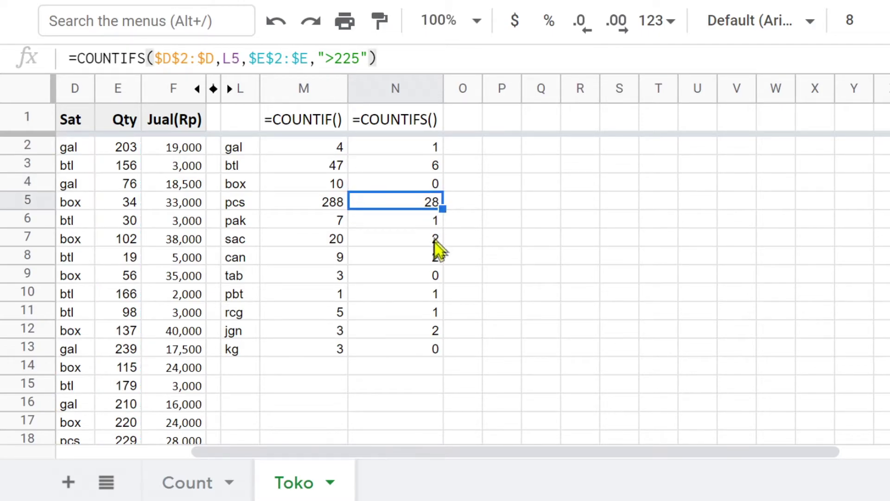
left_click(310, 124)
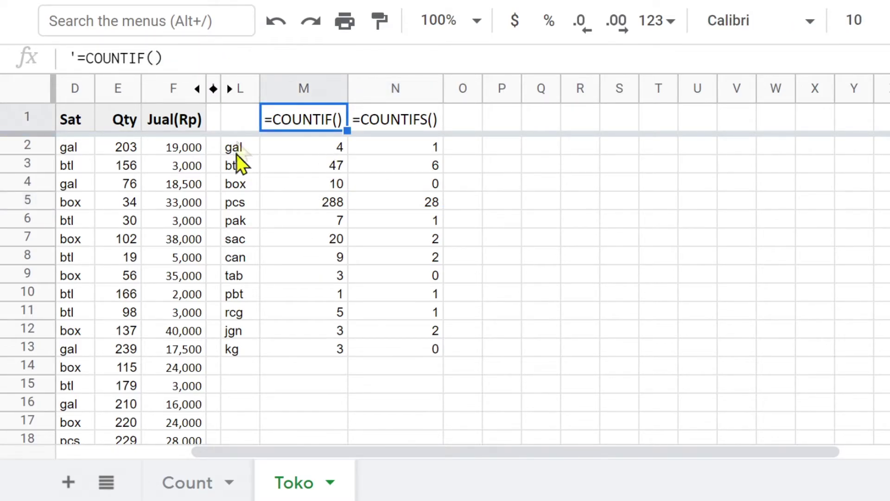
left_click(425, 127)
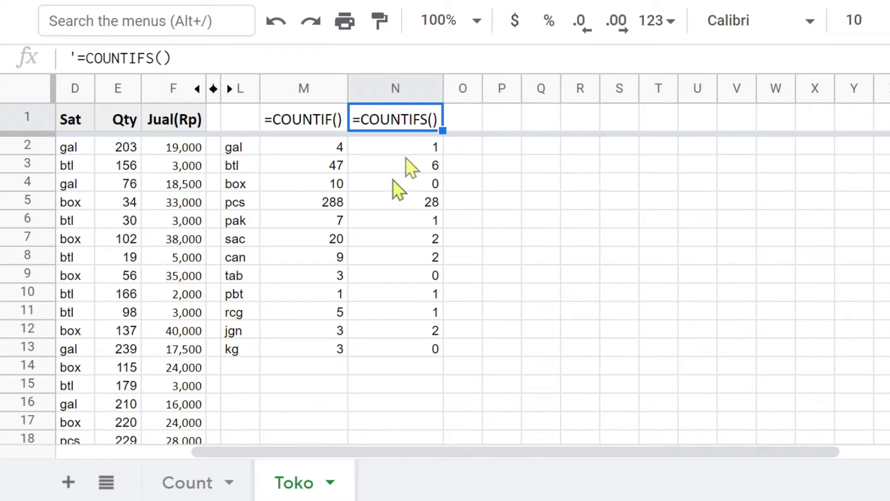
Step: On the Count sheet, colour BLANK red in the =COUNTBLANK() entry
left_click(188, 483)
scroll(273, 338, "down", 3)
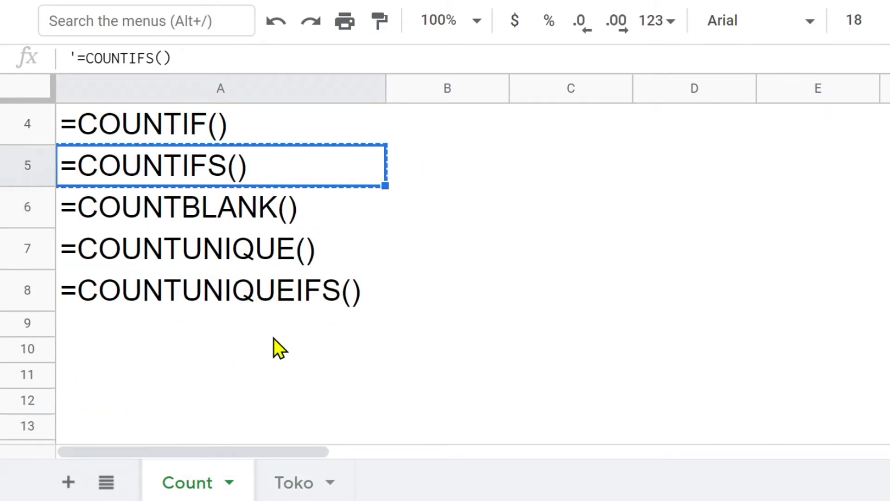
scroll(277, 261, "up", 1)
scroll(277, 260, "up", 1)
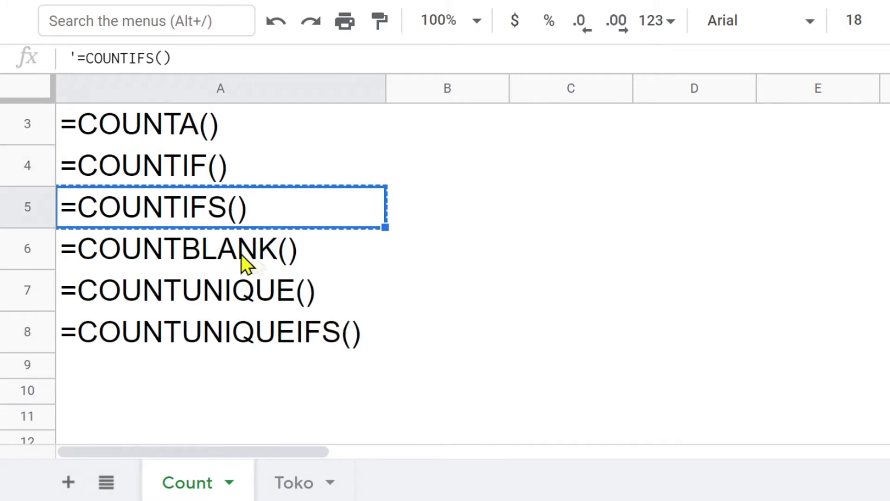
left_click(191, 250)
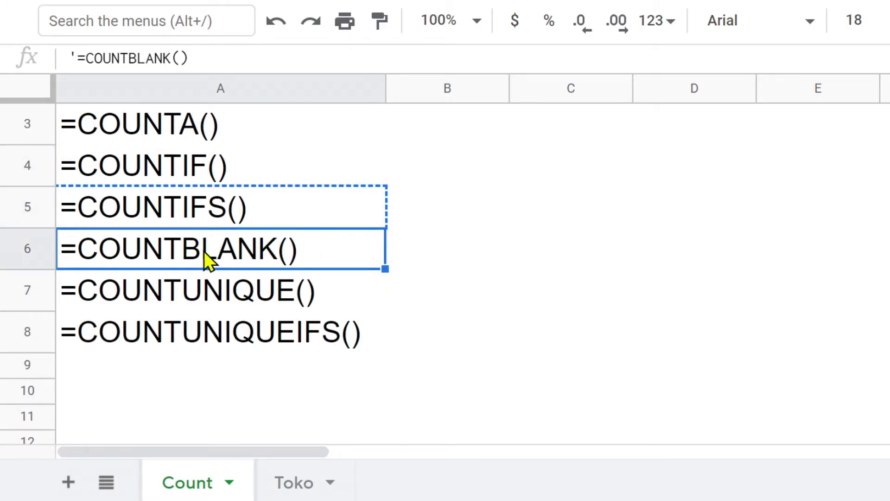
double_click(203, 250)
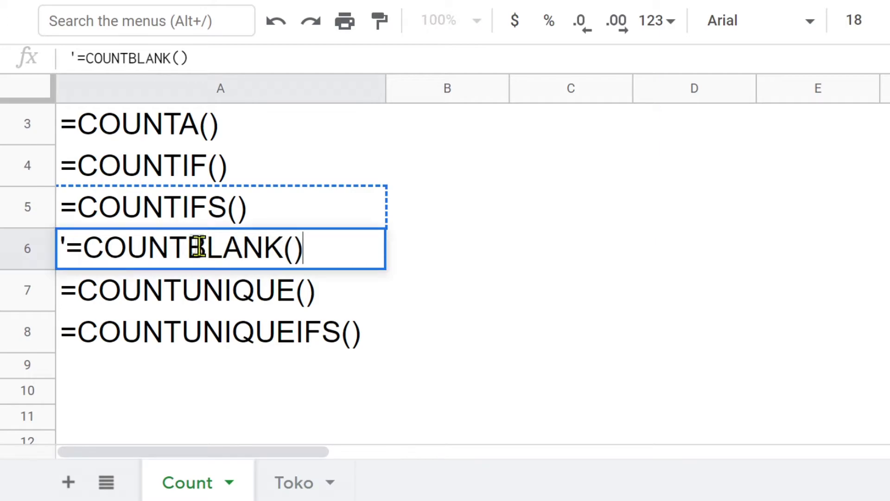
left_click_drag(187, 248, 283, 247)
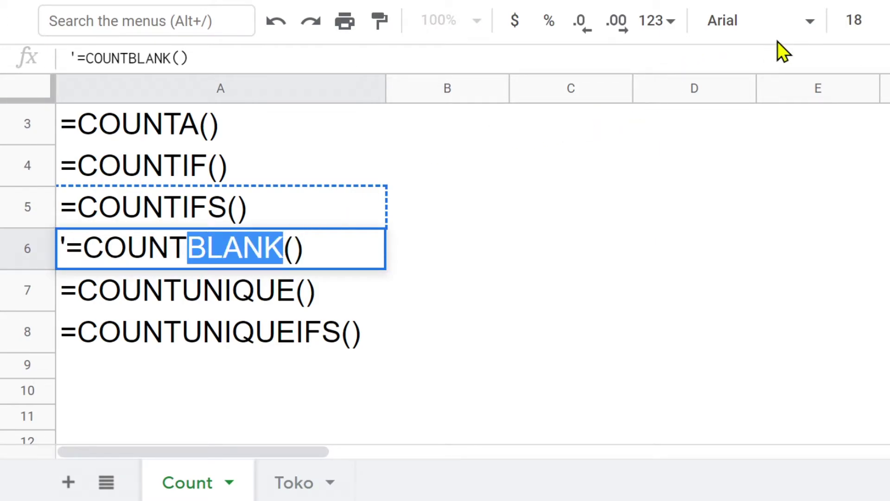
left_click(886, 21)
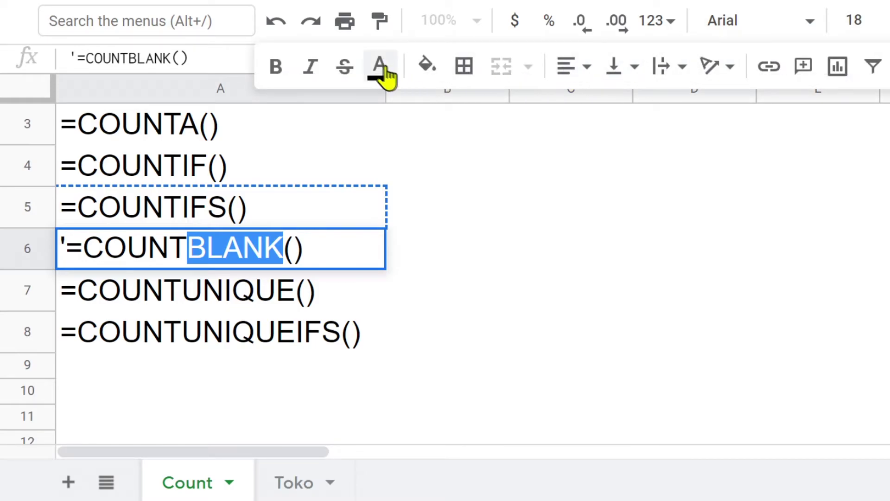
left_click(380, 67)
left_click(419, 182)
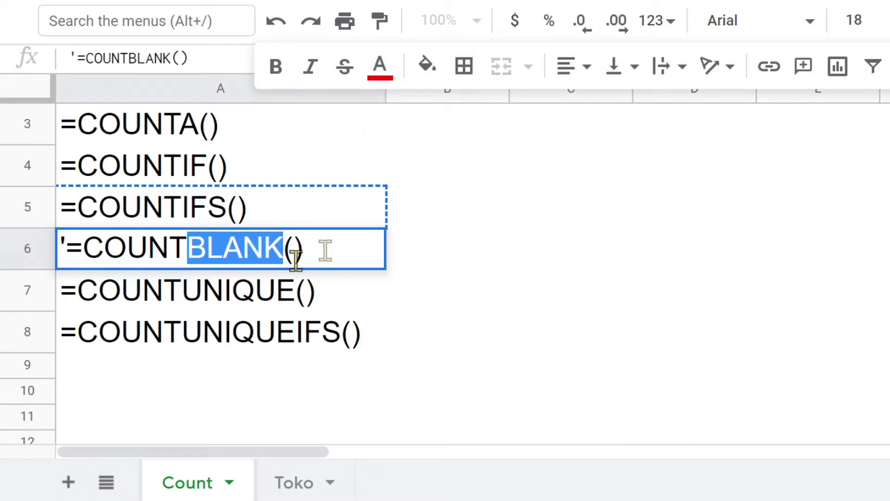
Step: Colour UNIQUE in =COUNTUNIQUE() and UNIQUEIFS in =COUNTUNIQUEIFS() red
left_click(192, 288)
double_click(191, 288)
left_click_drag(191, 287, 299, 289)
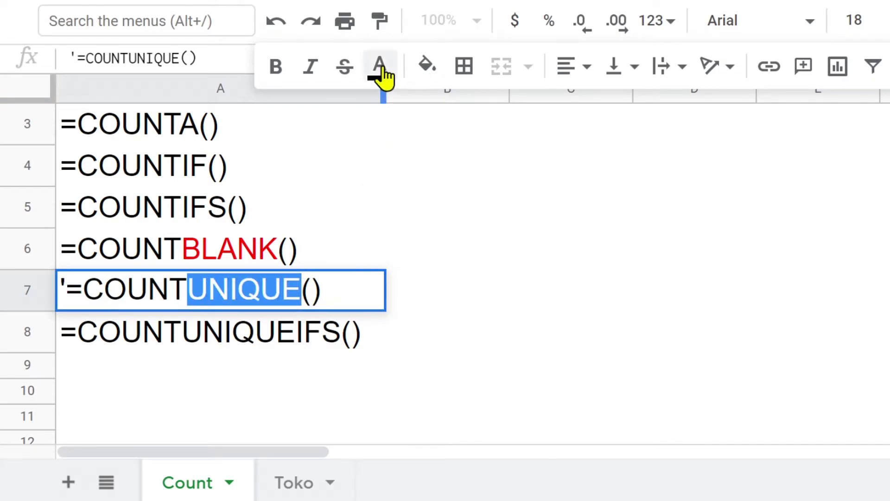
left_click(380, 68)
left_click(418, 181)
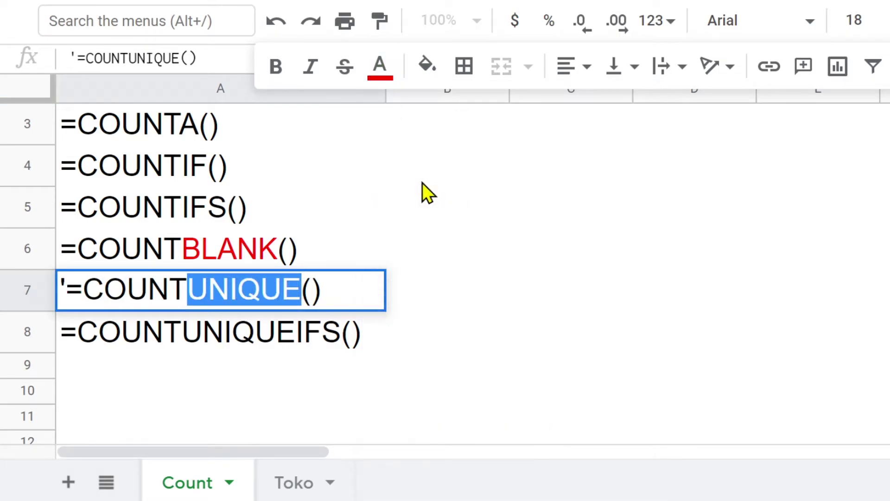
left_click(250, 336)
double_click(230, 332)
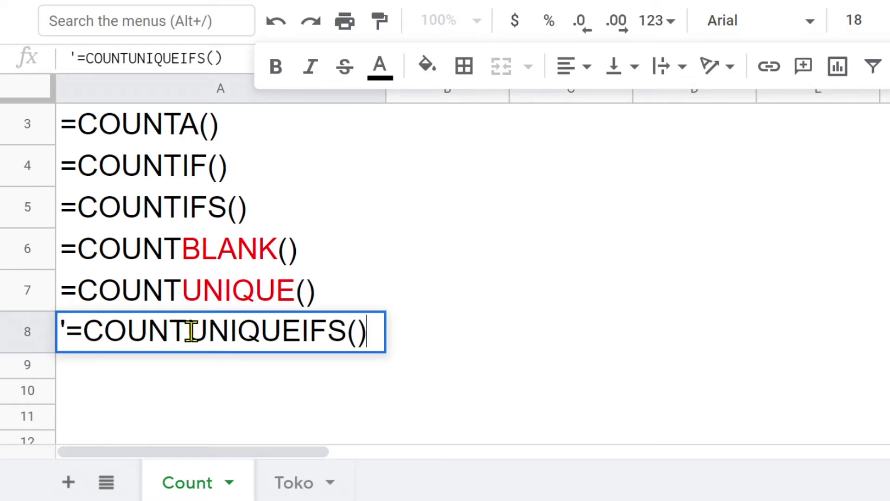
left_click_drag(191, 332, 350, 311)
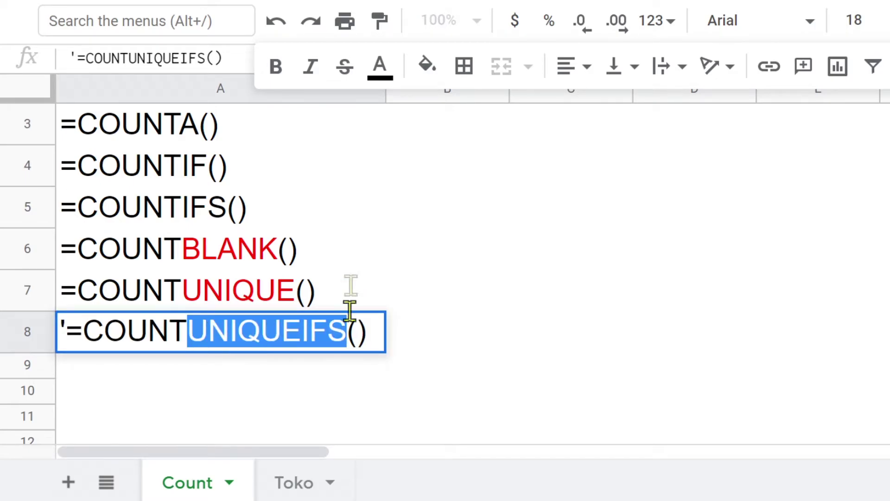
left_click(380, 67)
left_click(419, 182)
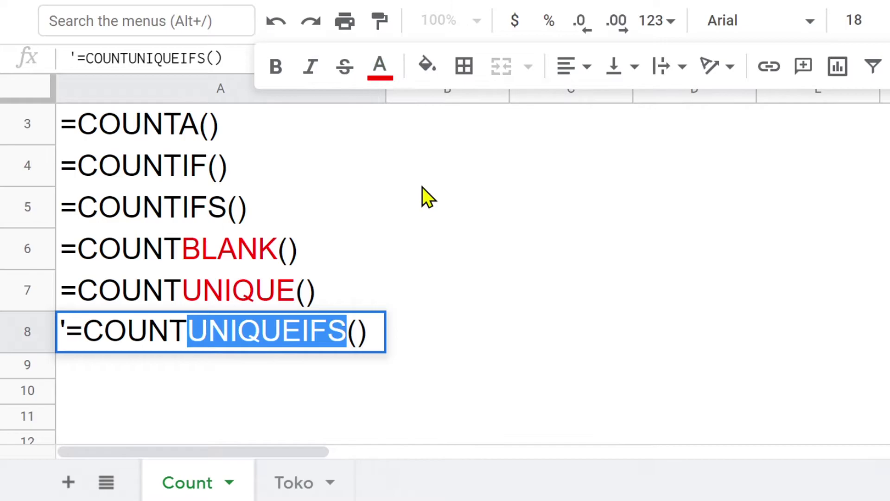
left_click(410, 210)
Step: Copy the =COUNTBLANK() entry and return to the Toko sheet
left_click(160, 262)
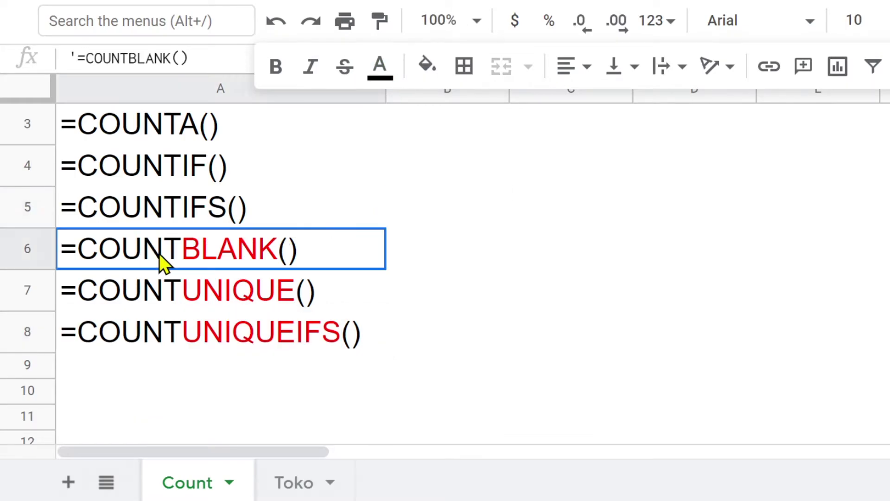
scroll(393, 243, "up", 2)
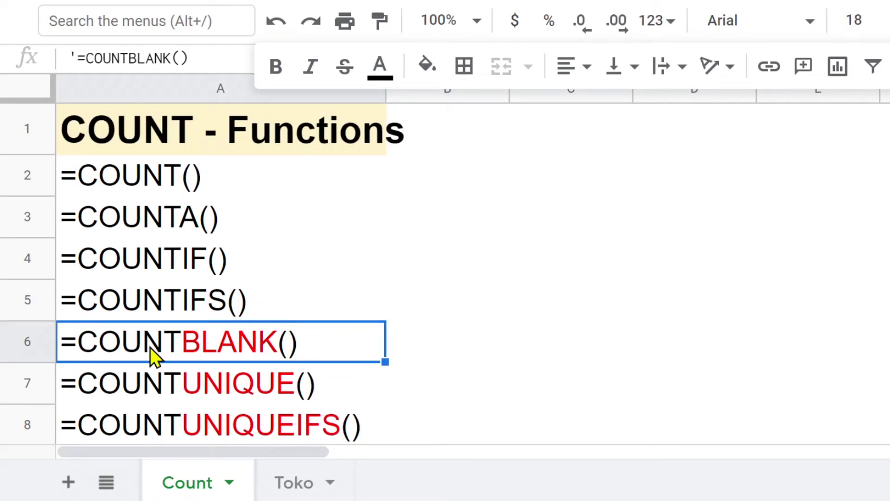
right_click(151, 351)
left_click(260, 132)
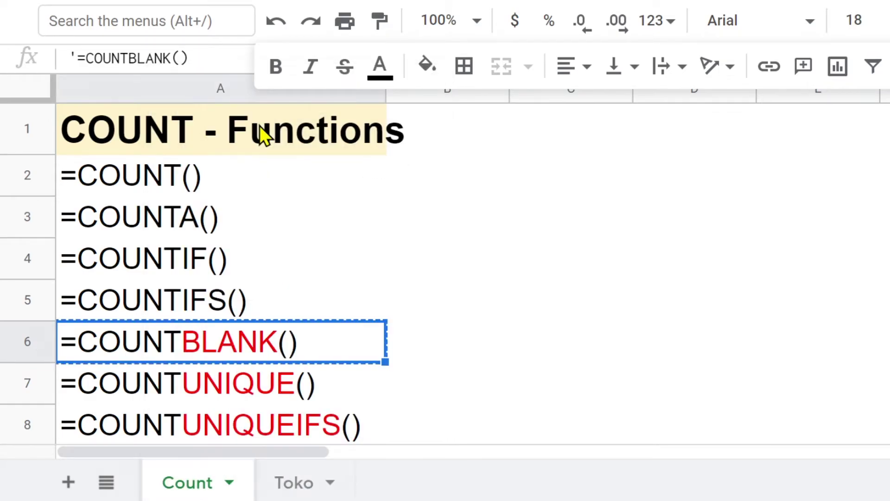
left_click(294, 483)
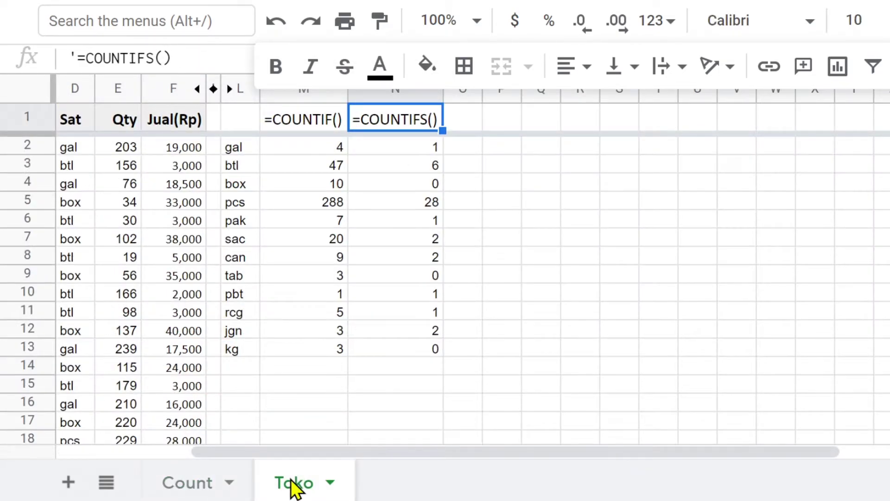
Step: Paste =COUNTBLANK() as plain values into O1 and autofit column O
left_click(466, 122)
right_click(466, 121)
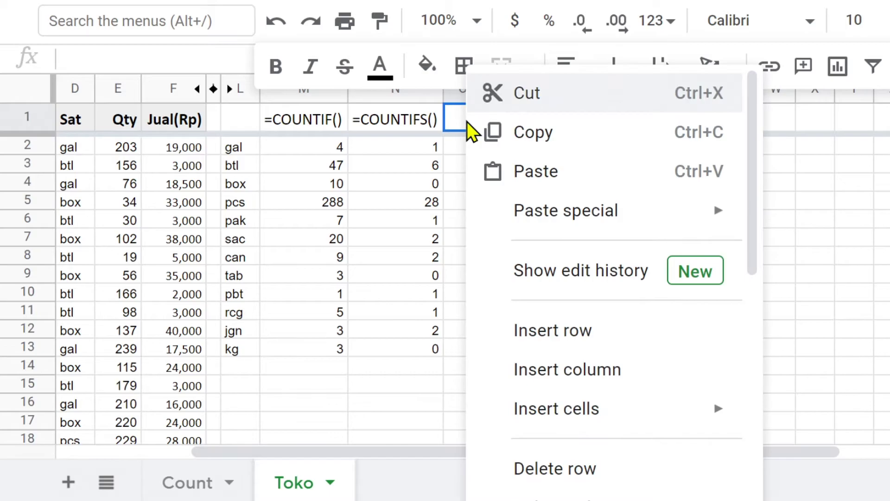
mouse_move(566, 210)
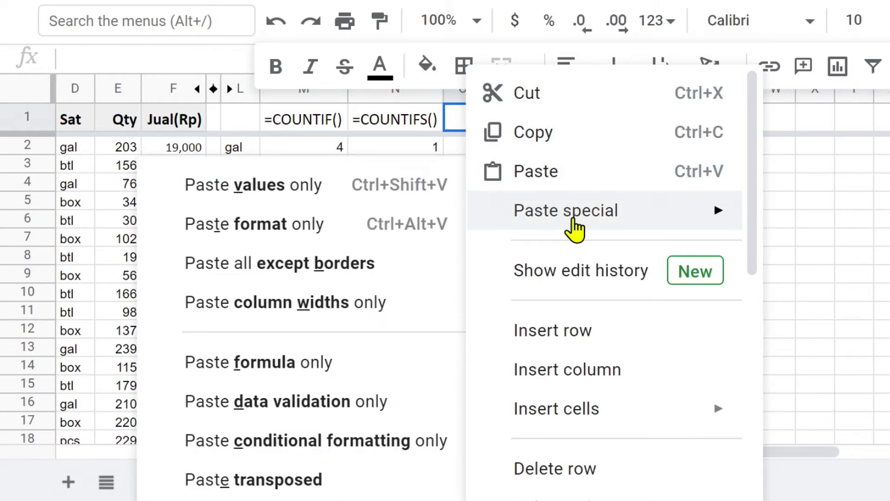
left_click(327, 184)
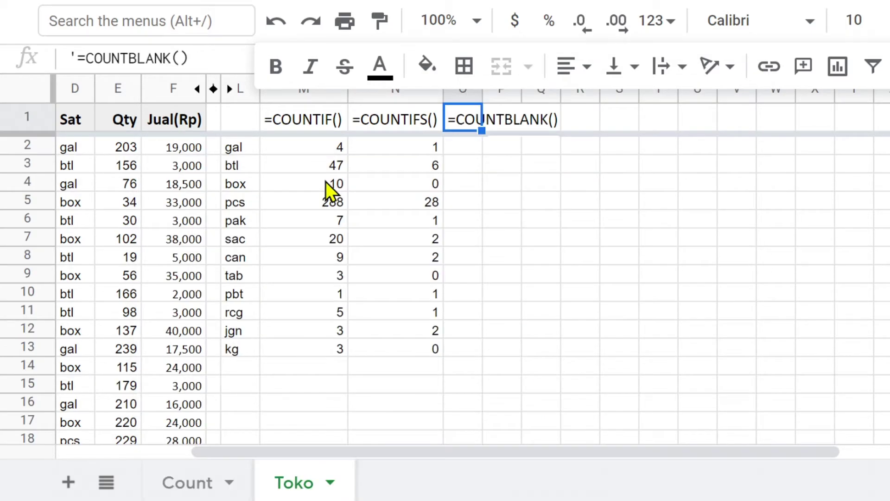
double_click(479, 93)
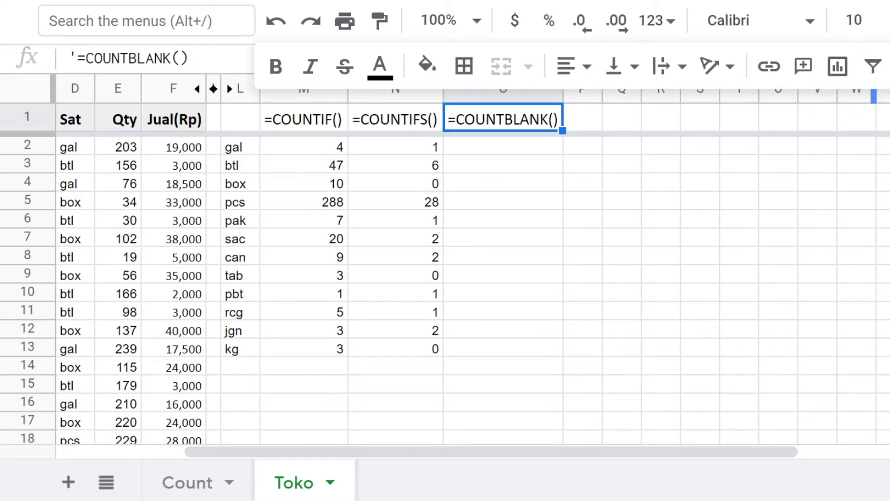
Step: Make the word BLANK in the O1 heading red
double_click(515, 123)
left_click_drag(507, 119, 549, 122)
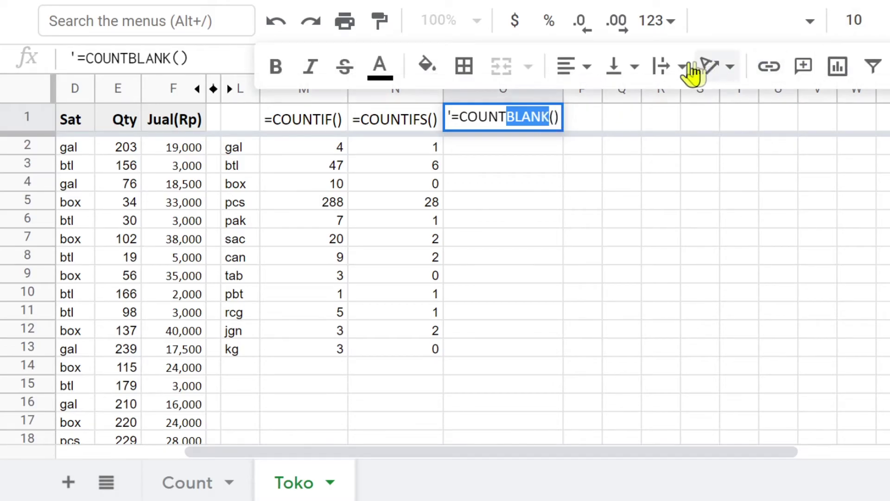
left_click(381, 66)
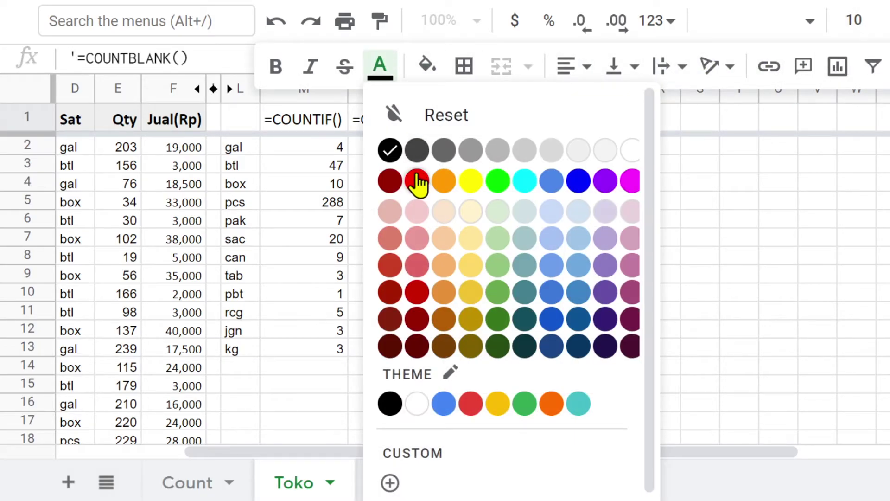
left_click(418, 182)
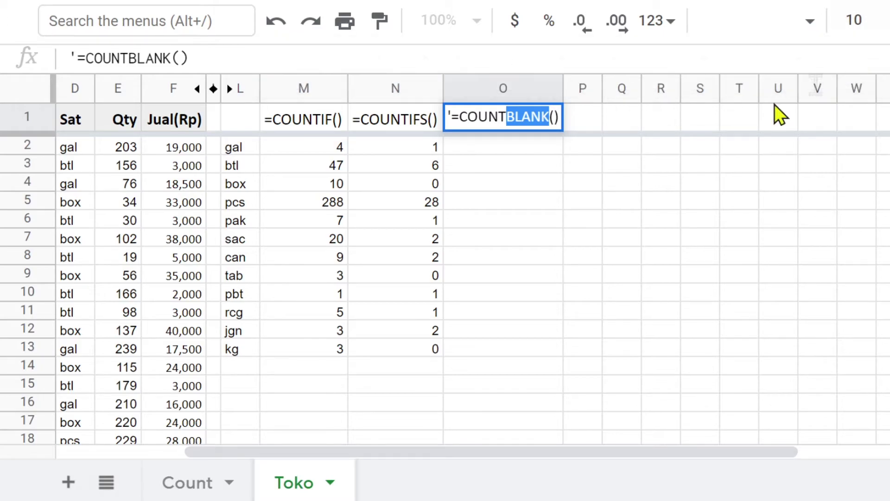
left_click(504, 145)
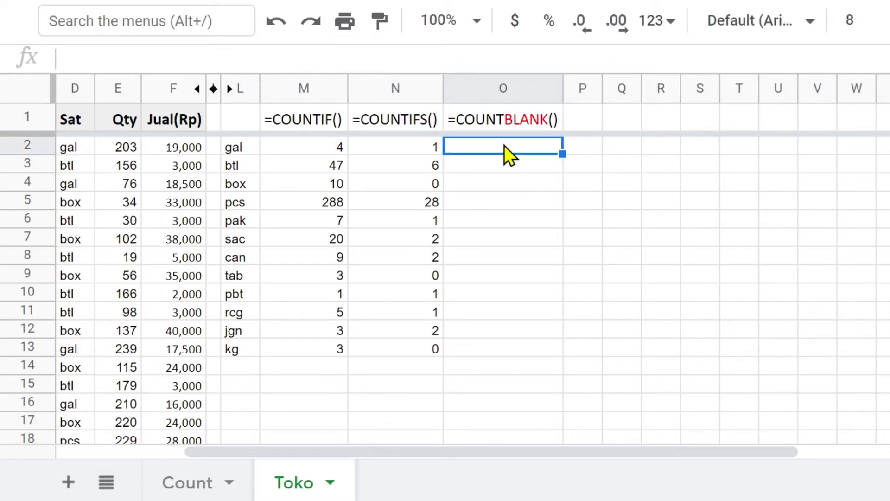
Step: Enter =COUNTBLANK(P3:P17) in O2, returning 15 empty cells
type("=countb")
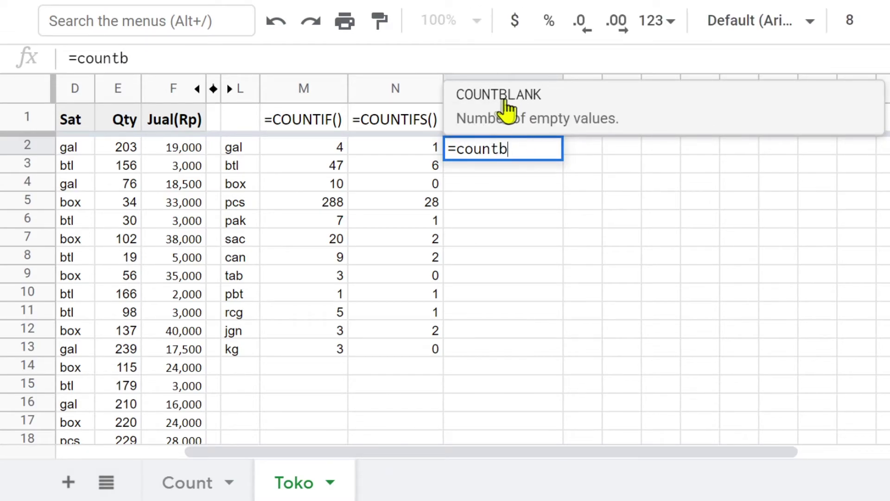
left_click(505, 105)
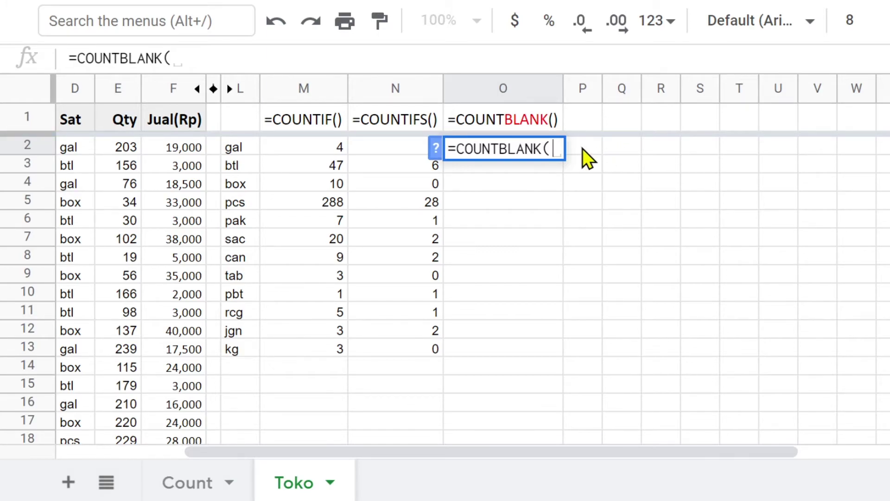
mouse_move(582, 148)
left_mouse_down()
mouse_move(580, 393)
mouse_move(598, 245)
mouse_move(582, 367)
left_mouse_up()
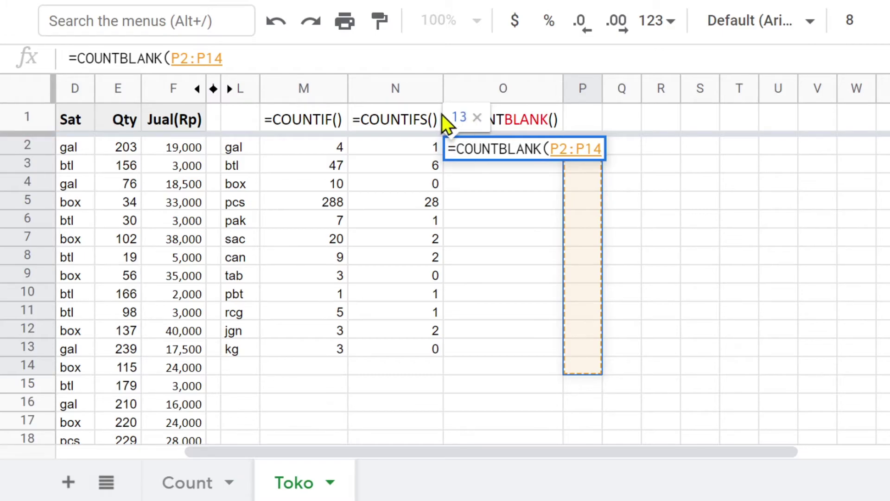
mouse_move(584, 163)
left_mouse_down()
mouse_move(586, 384)
mouse_move(594, 199)
mouse_move(577, 428)
mouse_move(577, 266)
mouse_move(576, 383)
mouse_move(573, 283)
mouse_move(574, 421)
left_mouse_up()
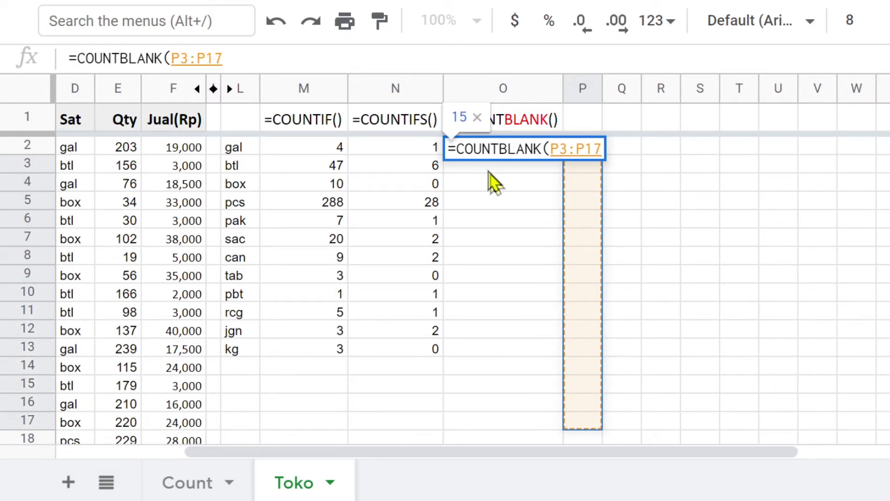
key("Return")
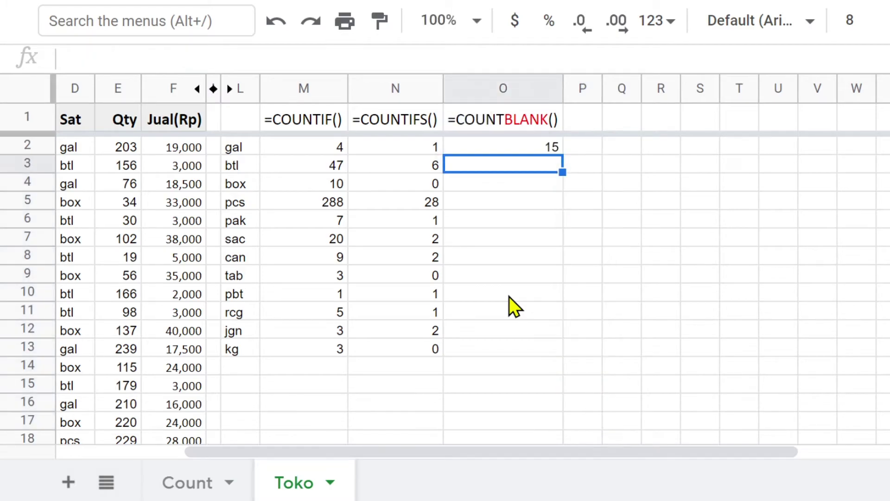
left_click(583, 201)
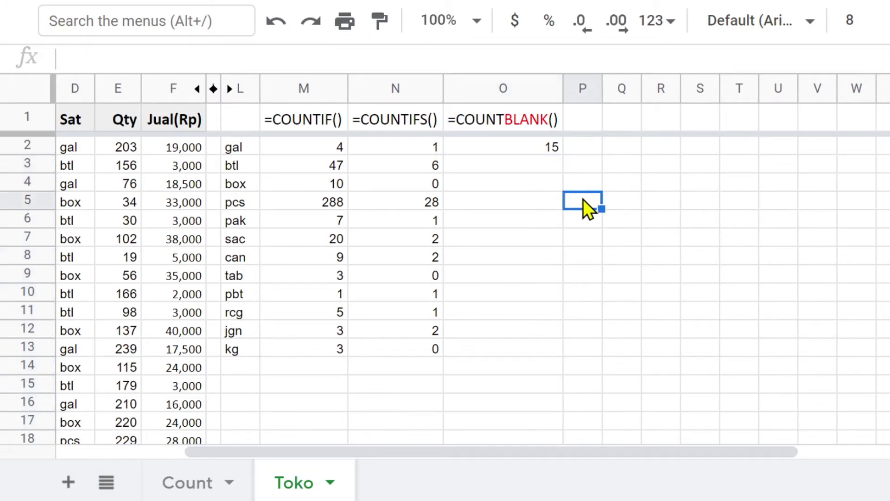
left_click(532, 148)
double_click(532, 149)
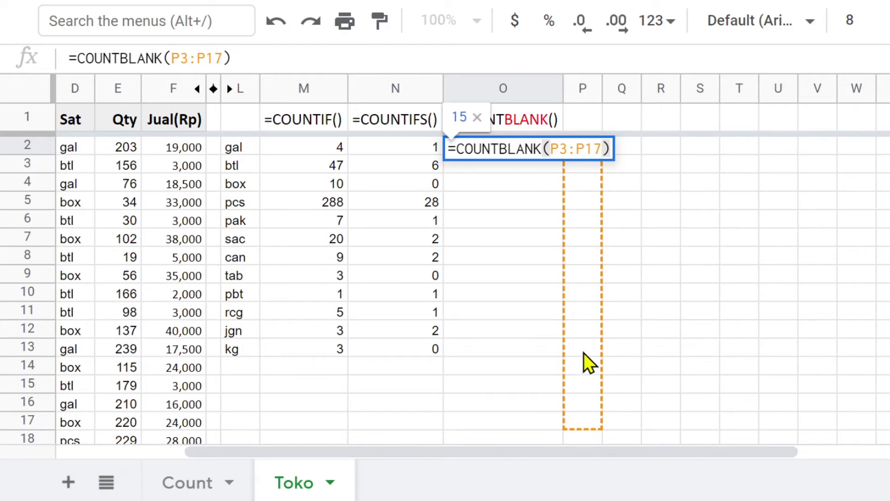
key("Escape")
left_click(588, 221)
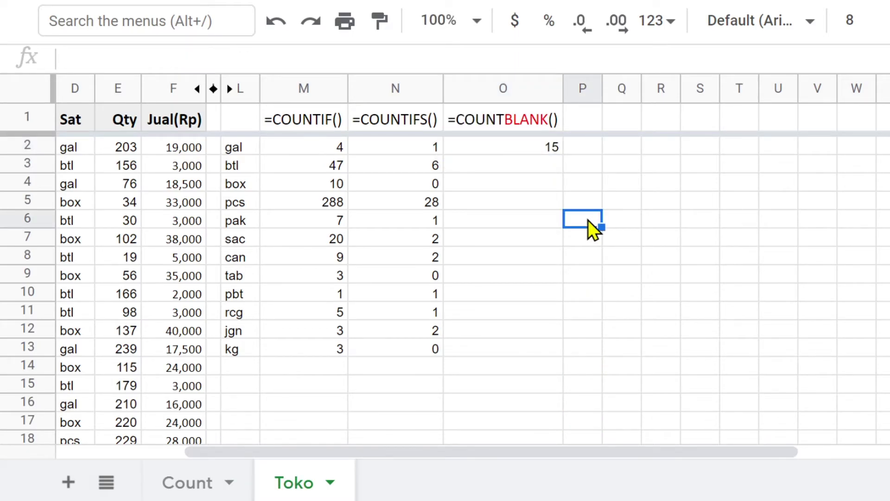
type("1")
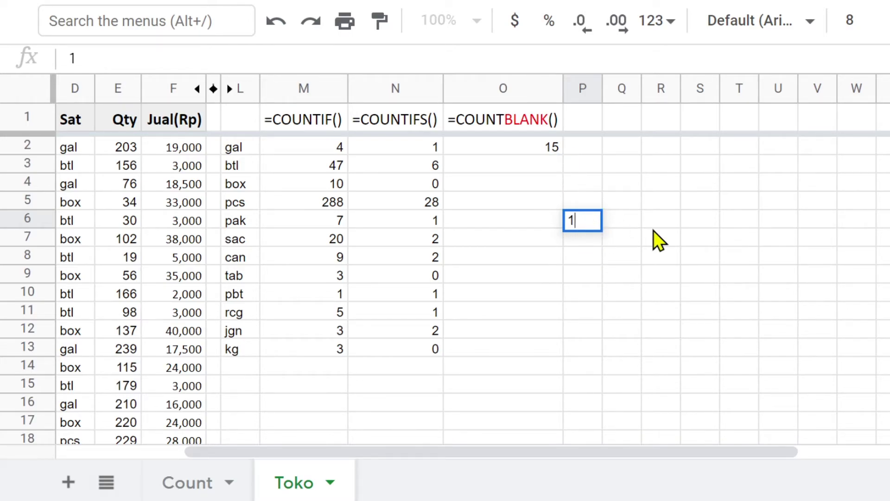
key("Return")
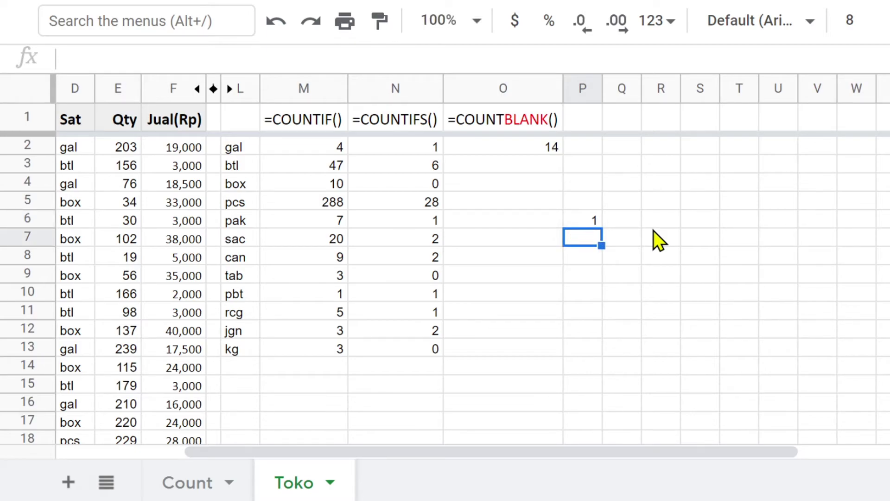
type("2")
key("Return")
type("3")
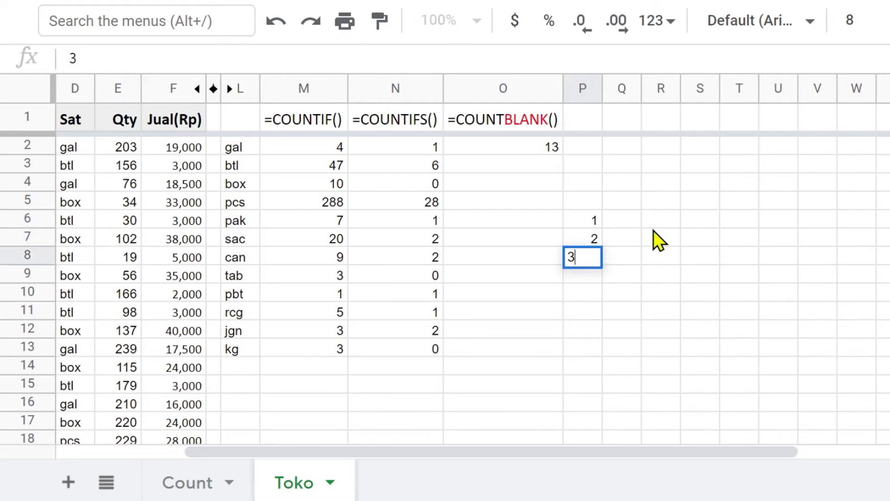
key("Return")
type("k")
key("Return")
type("j")
key("Return")
type("h")
key("Return")
type("g")
key("Return")
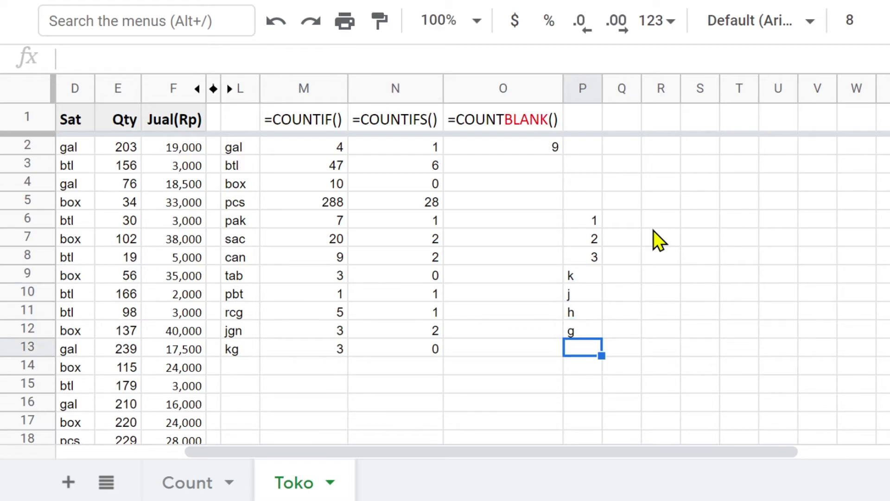
type("d")
key("Return")
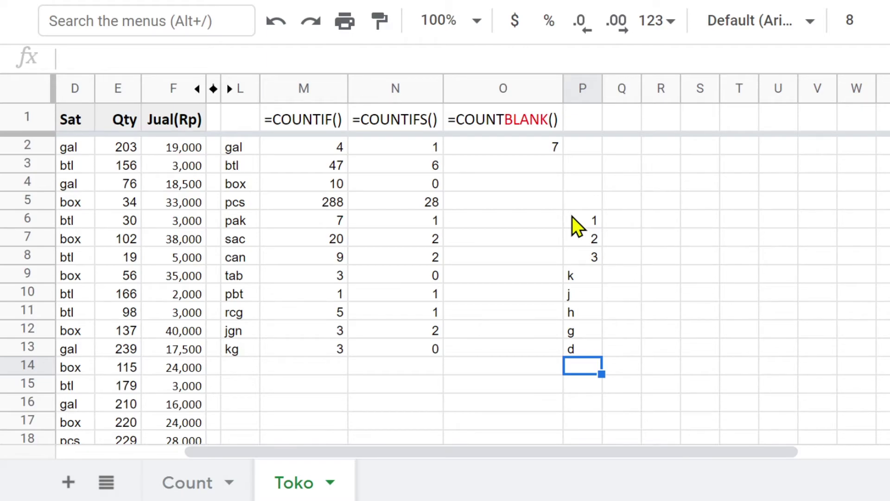
left_click_drag(572, 216, 575, 349)
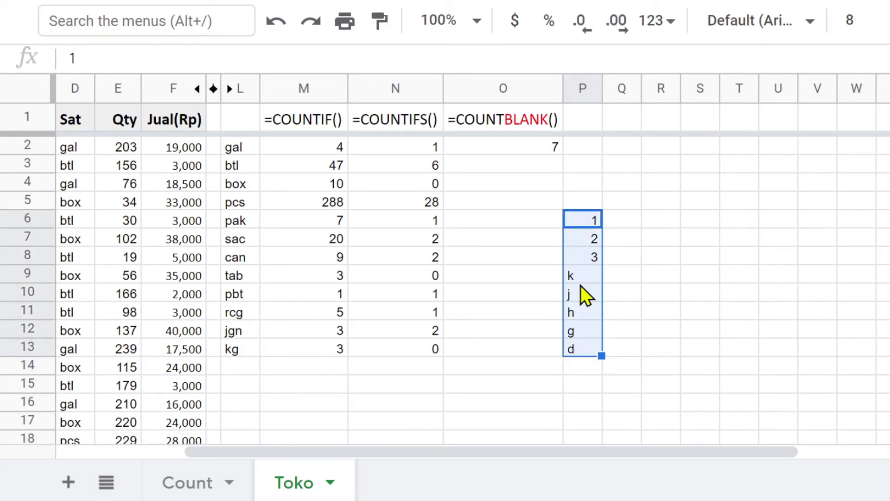
key("Delete")
left_click(580, 225)
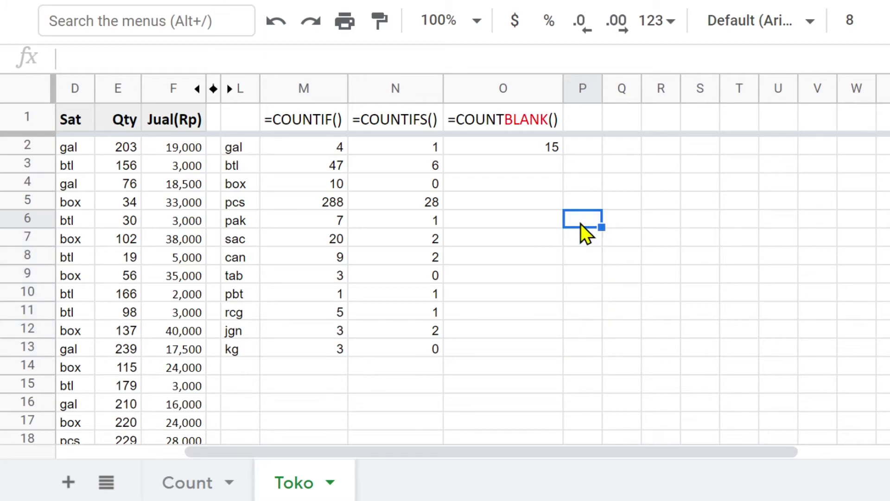
left_click(496, 121)
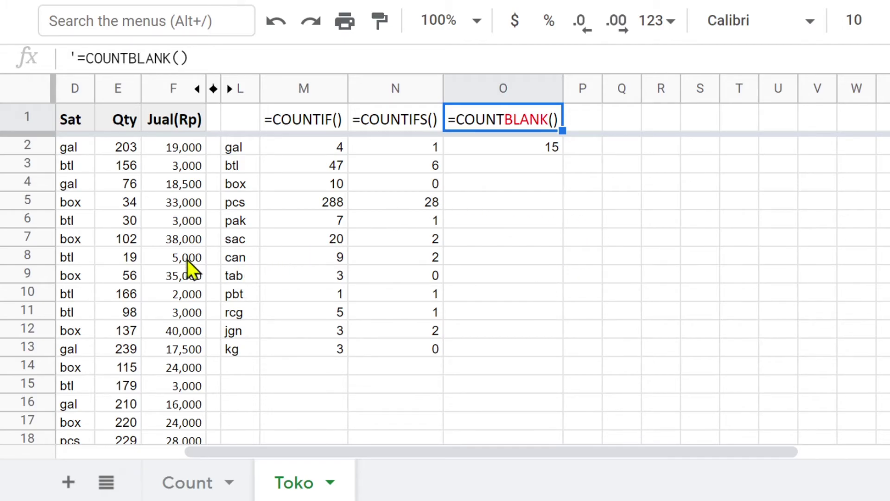
scroll(187, 260, "down", 10)
scroll(180, 252, "down", 10)
scroll(181, 252, "down", 8)
scroll(180, 252, "down", 13)
scroll(181, 255, "down", 10)
scroll(222, 246, "down", 2)
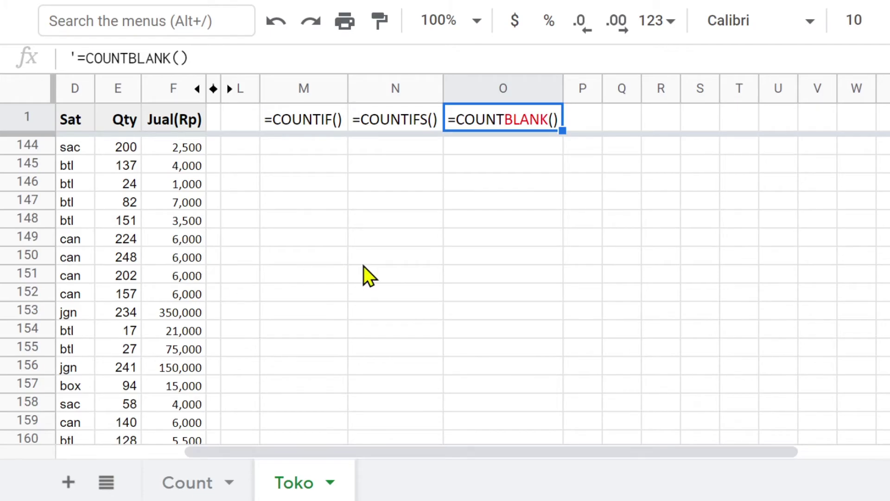
scroll(503, 293, "up", 10)
scroll(504, 293, "up", 20)
scroll(504, 293, "up", 15)
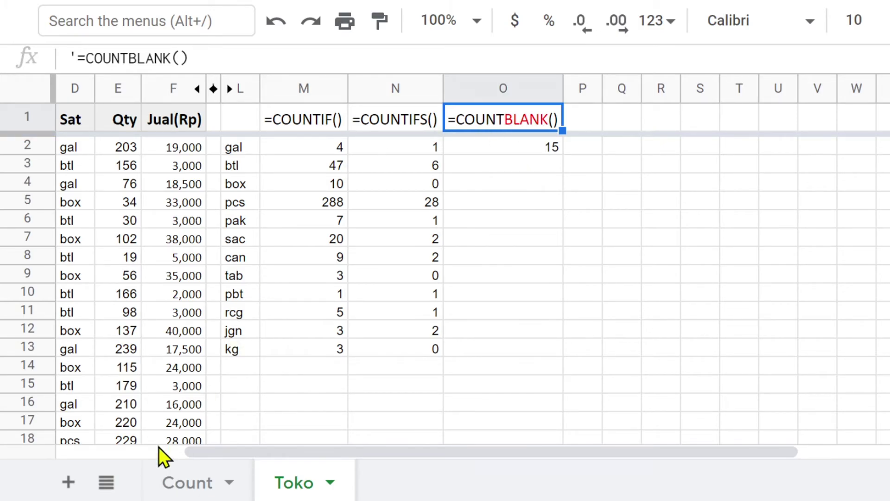
left_click(184, 482)
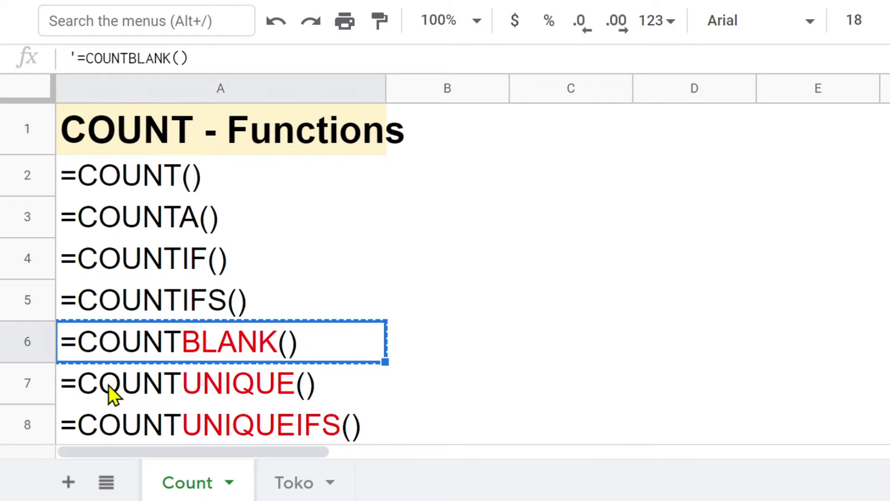
Step: Copy the =COUNTUNIQUE() entry from cell A7 on the Count sheet
left_click(190, 385)
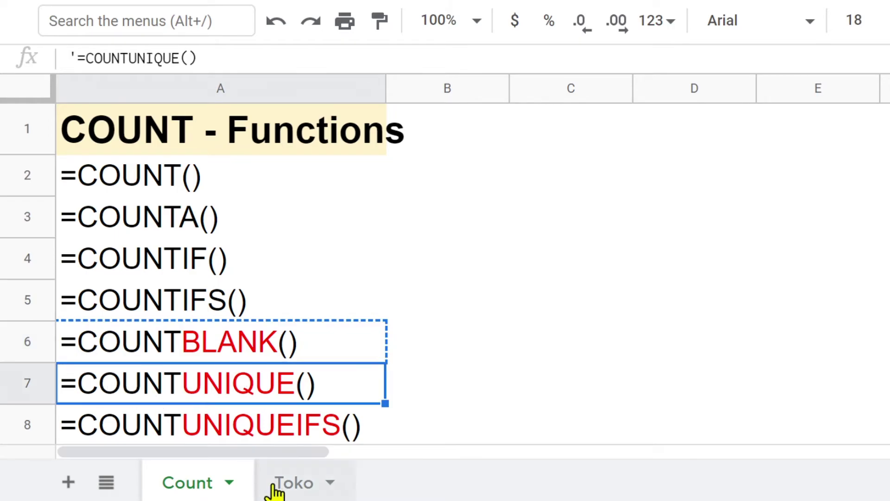
right_click(193, 383)
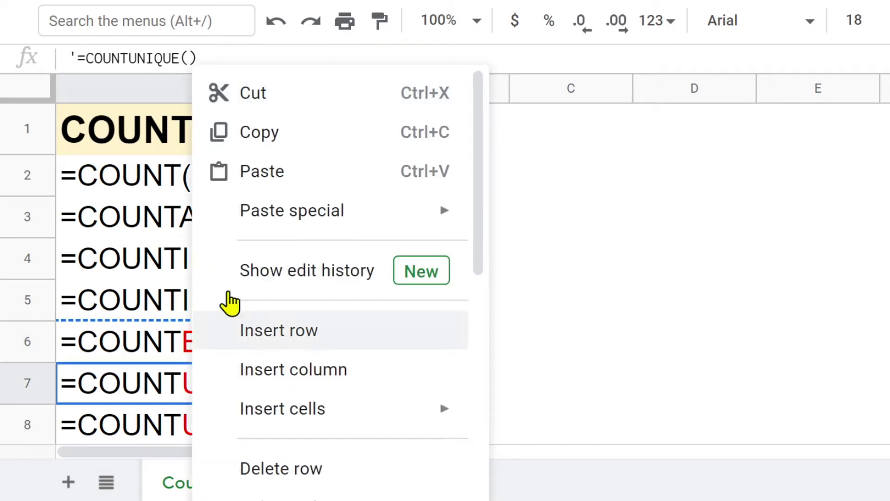
left_click(268, 136)
Step: Paste the =COUNTUNIQUE() label as a value into Toko cell P1 and auto-fit column P
left_click(290, 485)
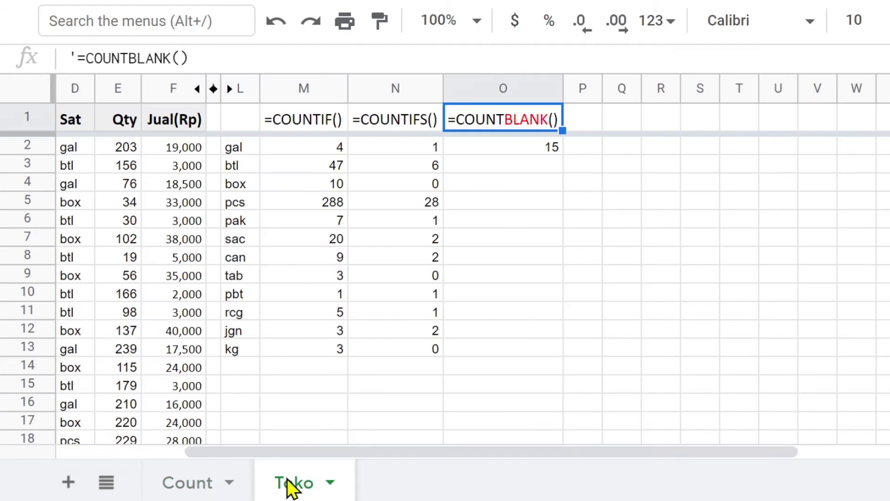
left_click(587, 121)
right_click(587, 121)
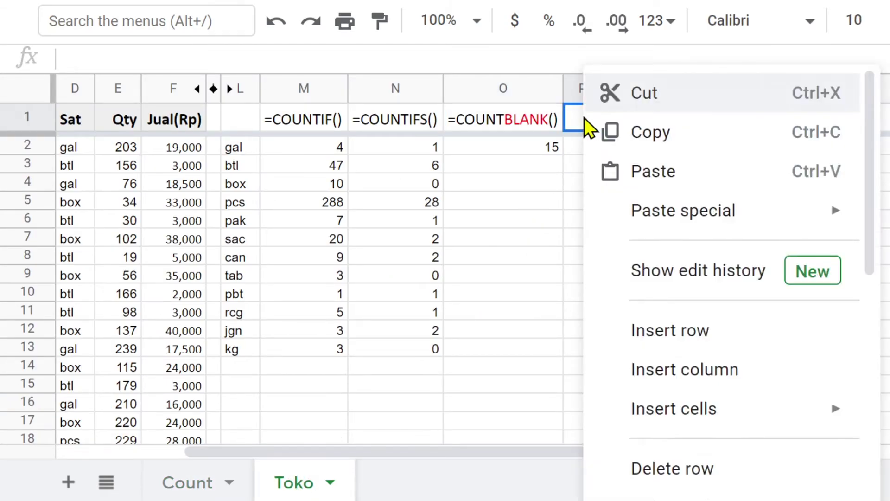
mouse_move(683, 210)
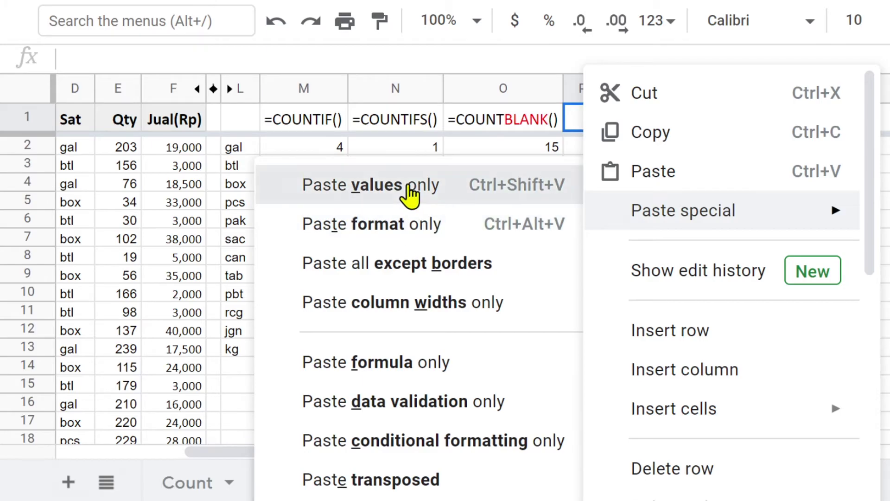
left_click(408, 190)
left_click(375, 88)
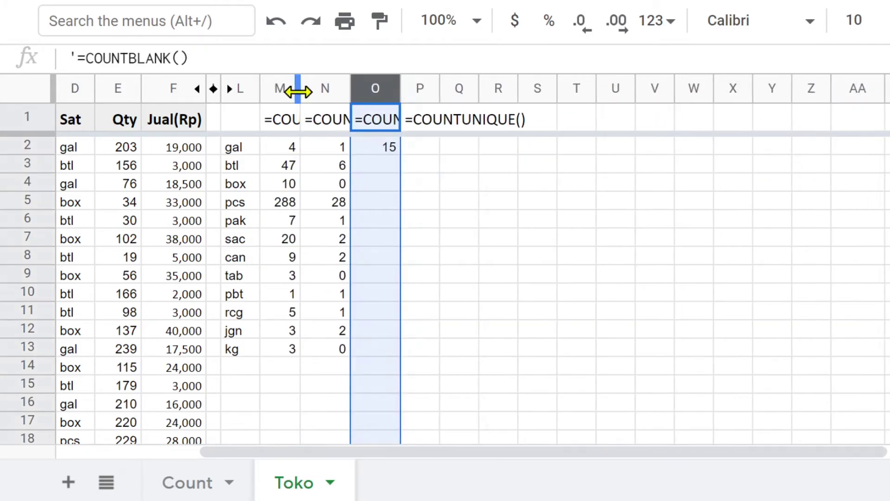
double_click(438, 89)
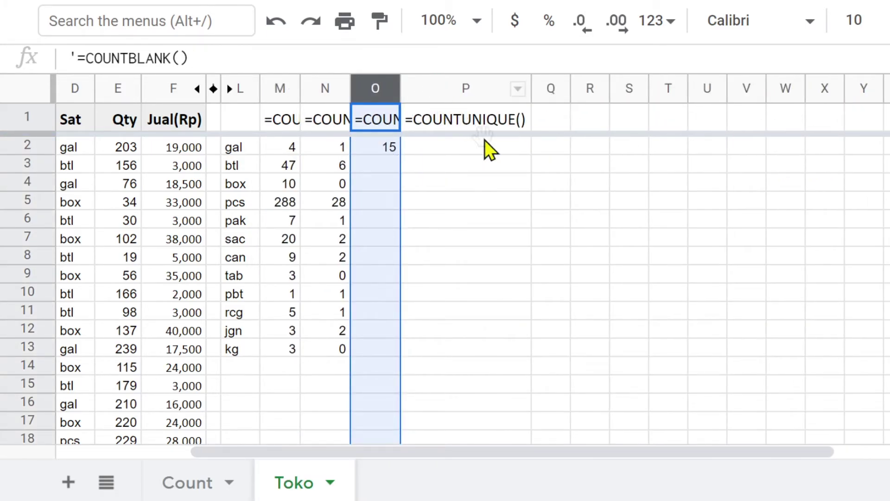
left_click(465, 148)
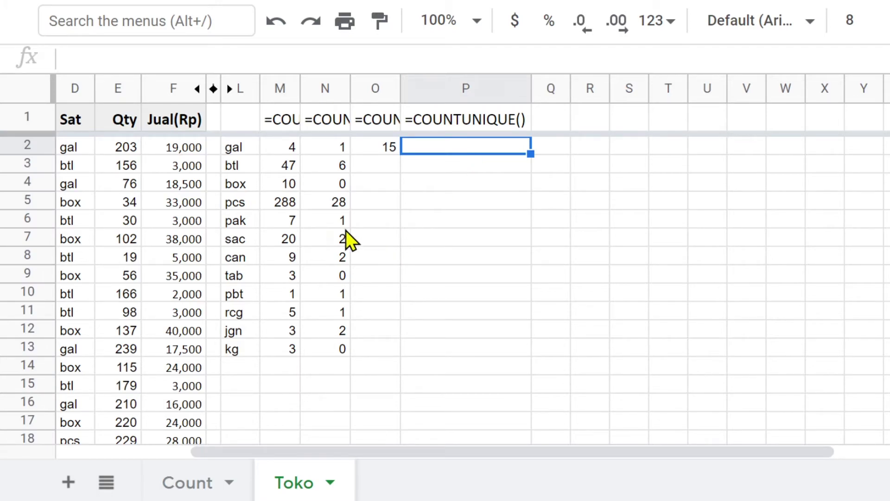
left_click(237, 148)
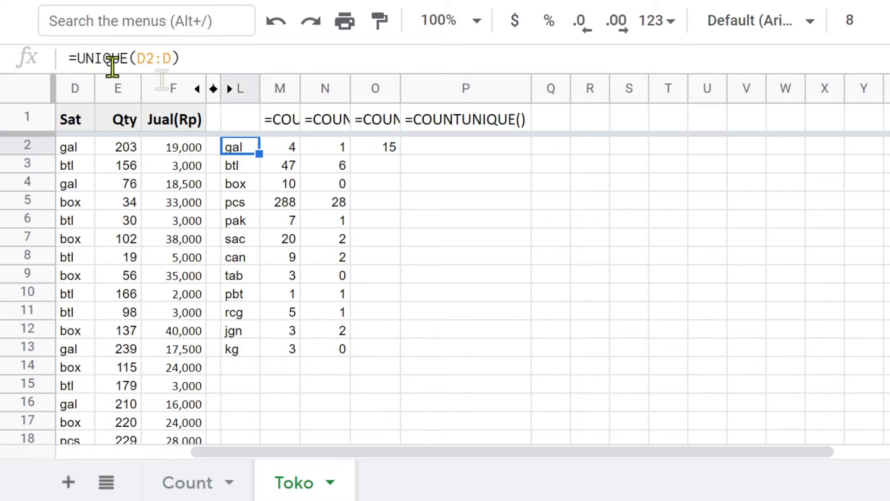
triple_click(240, 146)
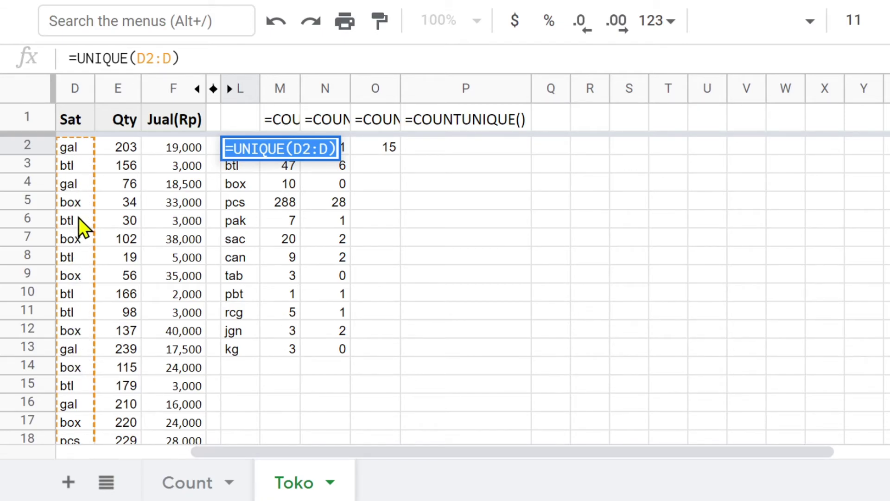
key("Escape")
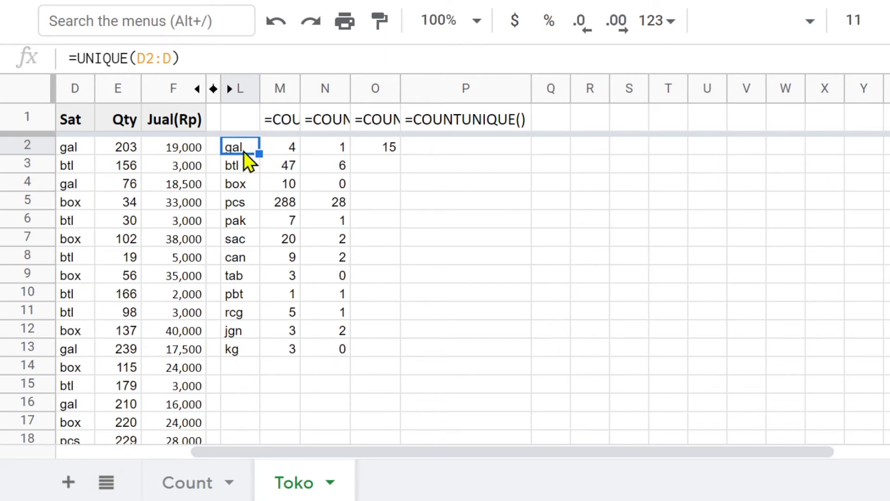
left_click(282, 151)
left_click(240, 151)
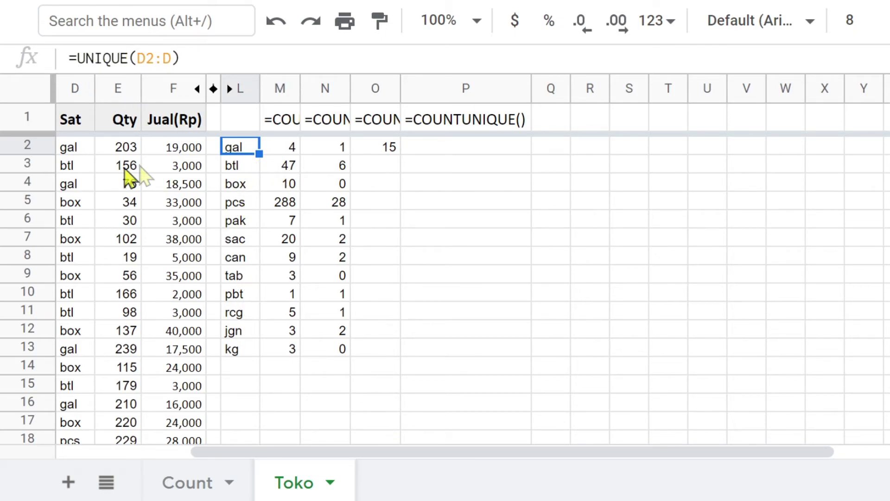
left_click(76, 148)
left_click(77, 186)
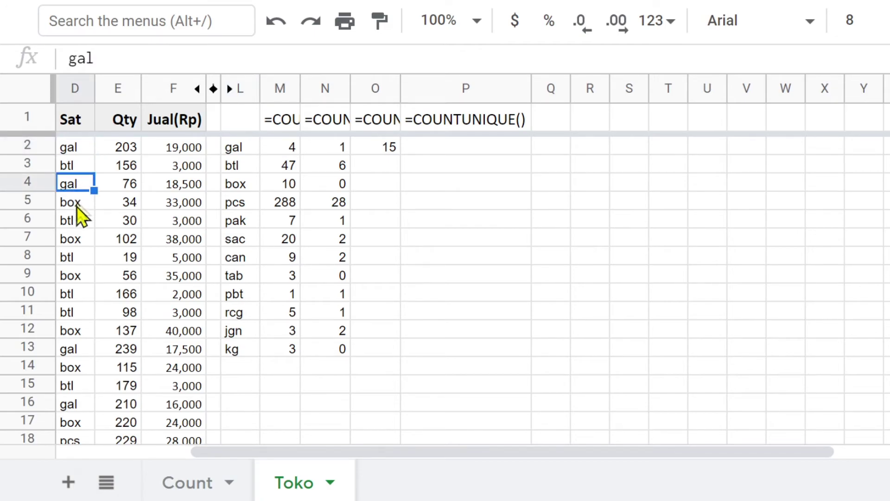
left_click(79, 351)
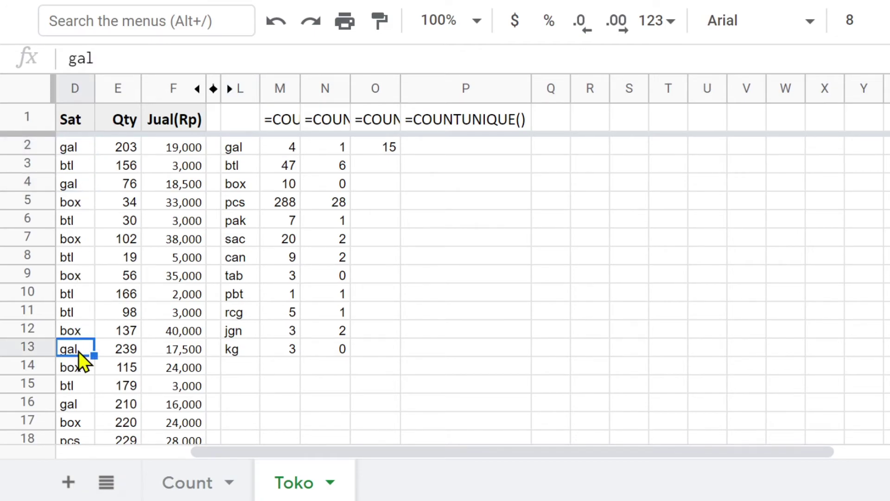
left_click(77, 402)
left_click(449, 149)
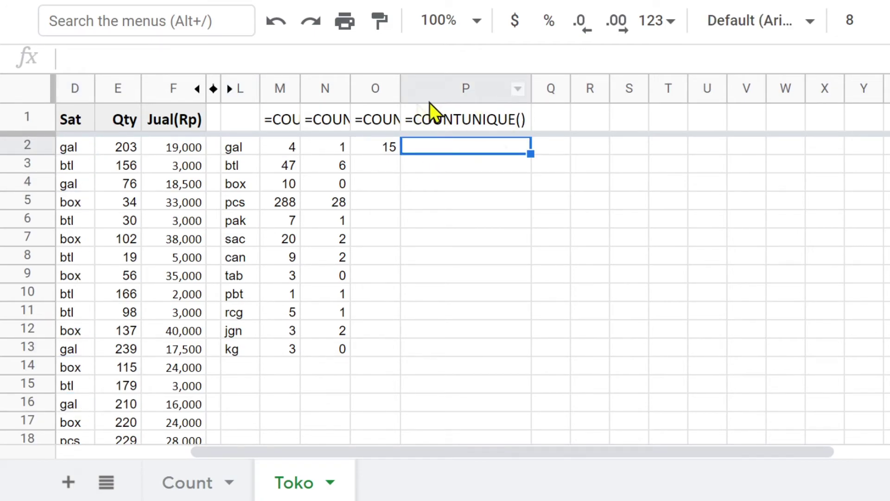
Step: Enter =COUNTUNIQUE(D2:D) in P2 to count the distinct units
type("=")
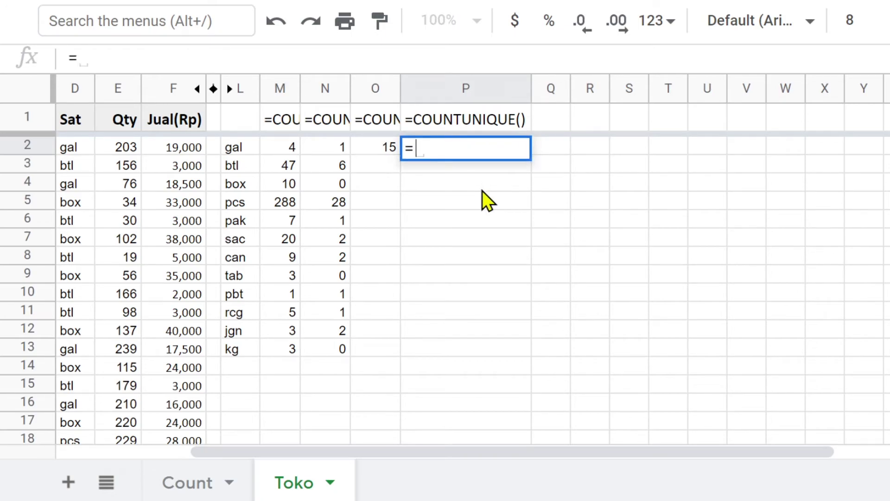
type("co")
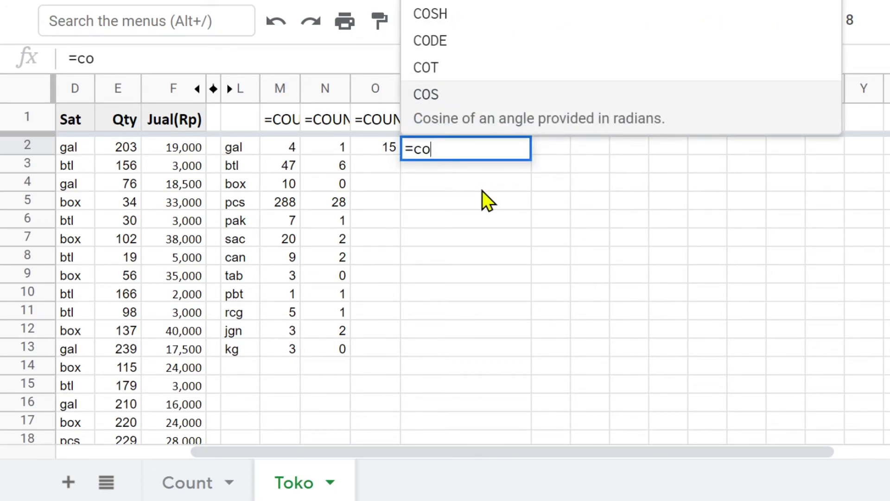
type("untu")
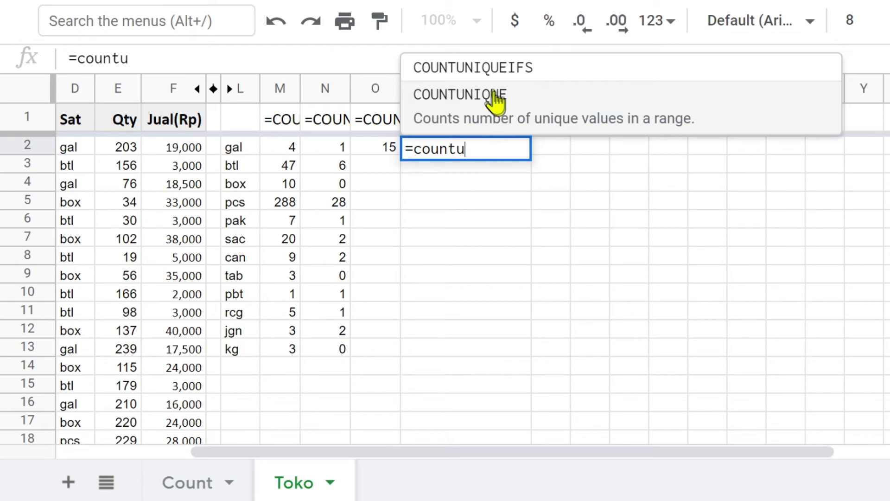
left_click(489, 97)
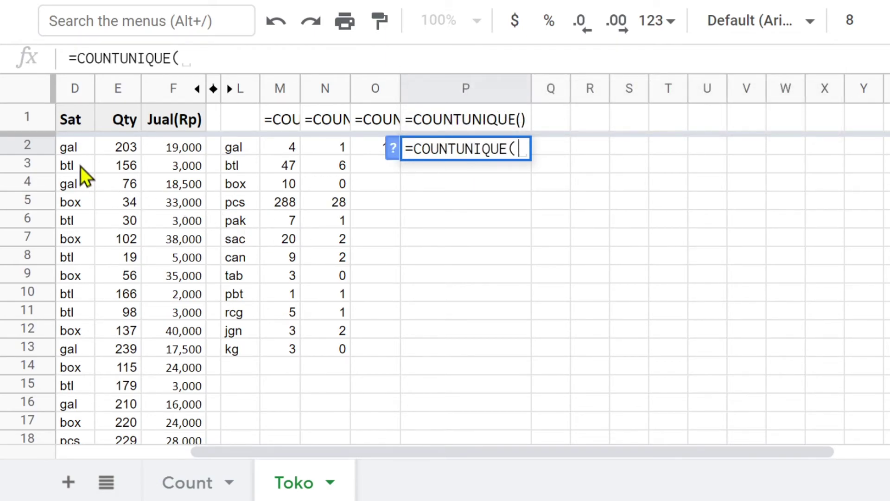
left_click_drag(73, 150, 84, 301)
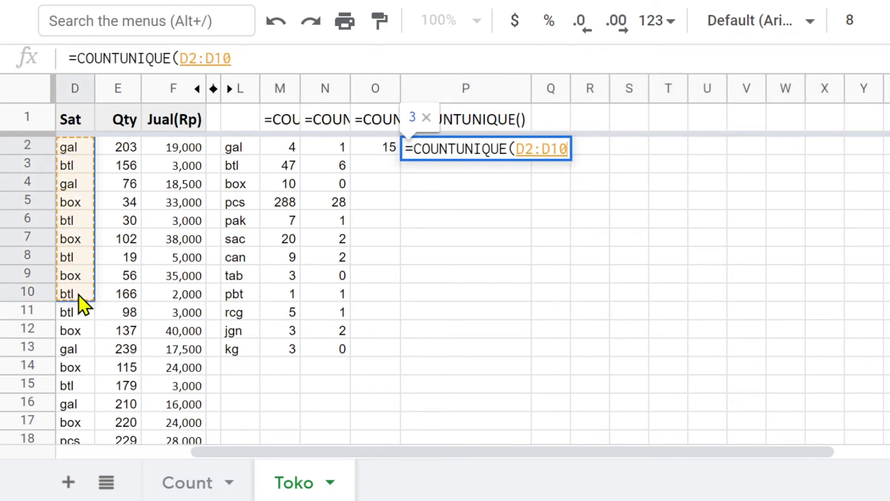
key("BackSpace")
key("BackSpace")
type(")")
key("Return")
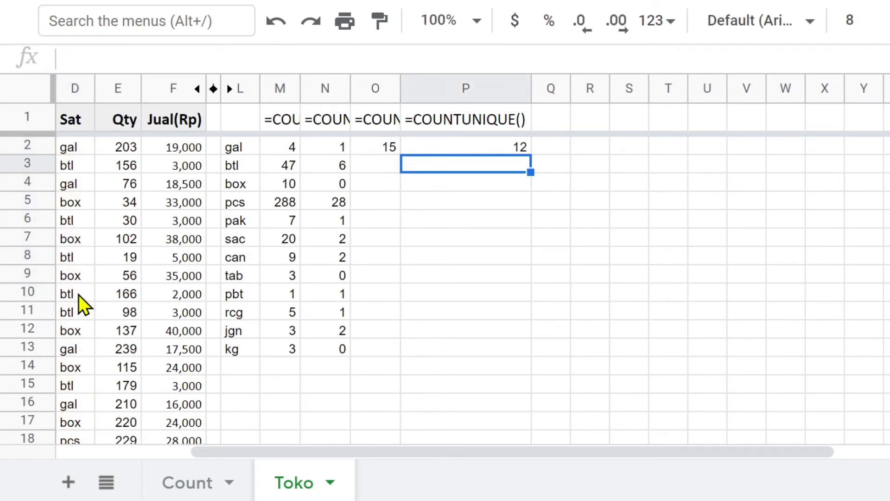
Step: Check the unit list in column L, through kg, against the 12 shown in P2
left_click(480, 149)
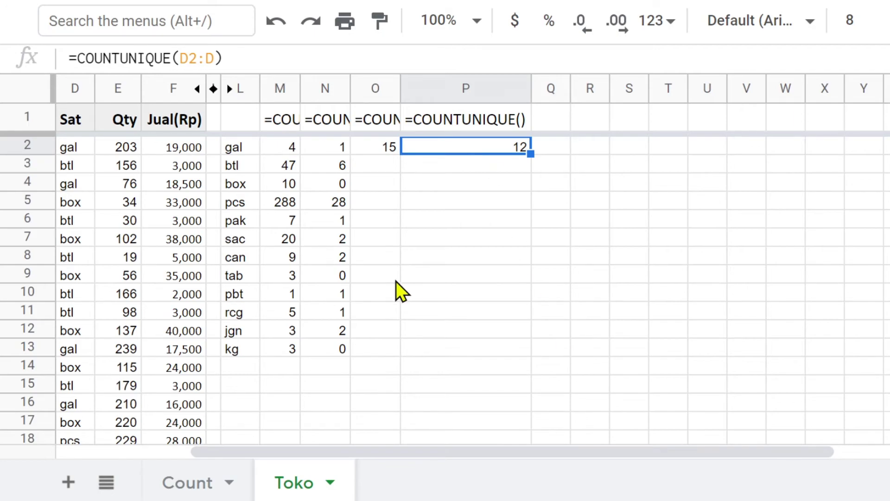
left_click(241, 144)
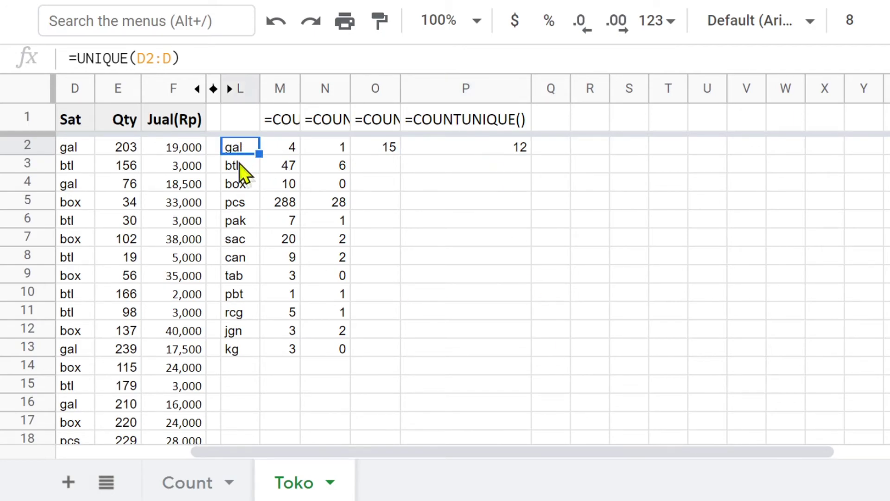
left_click(240, 171)
left_click(241, 184)
left_click(241, 202)
left_click(242, 220)
left_click(241, 244)
left_click(241, 262)
left_click(240, 280)
left_click(240, 298)
left_click(240, 318)
left_click(240, 333)
left_click(240, 349)
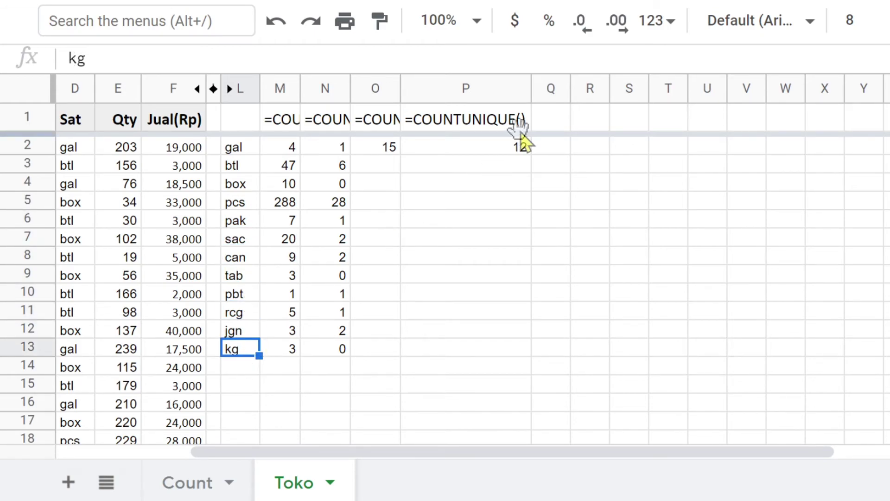
left_click(509, 151)
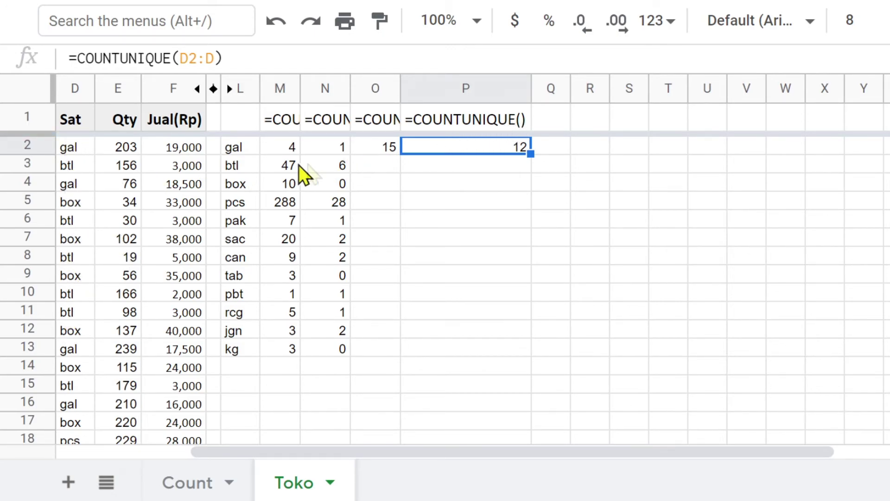
Step: Unhide columns J and K and select the COUNTA result in K2
left_click(334, 149)
left_click(229, 89)
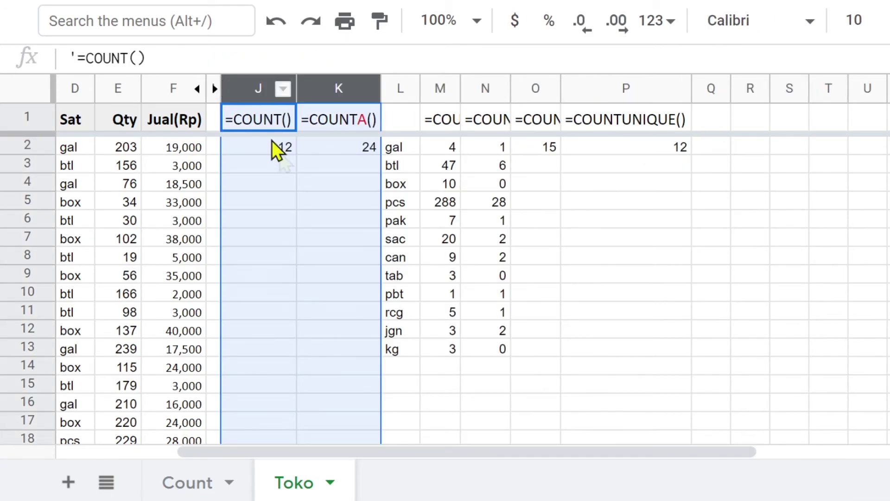
left_click(346, 153)
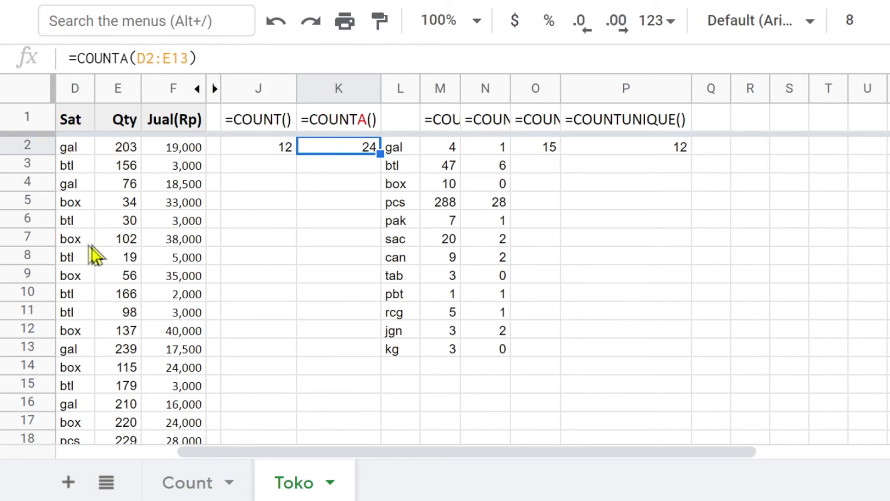
scroll(74, 252, "down", 5)
scroll(74, 253, "down", 4)
scroll(72, 253, "up", 4)
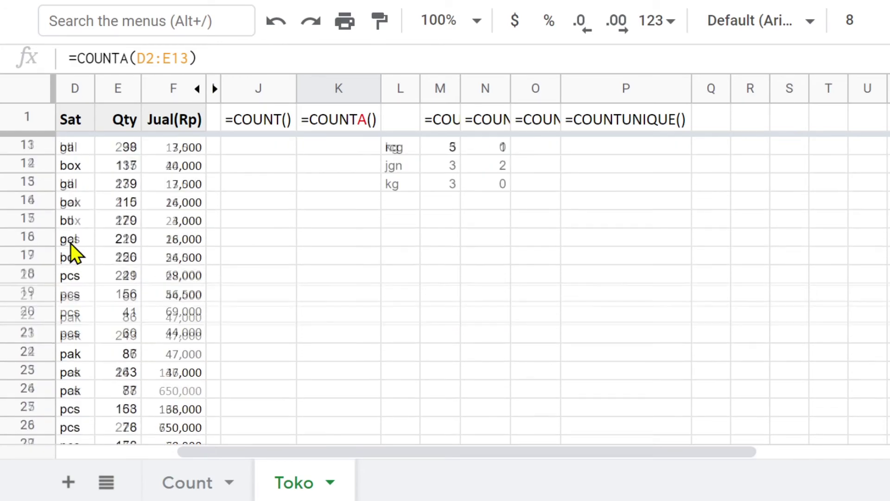
scroll(92, 245, "up", 4)
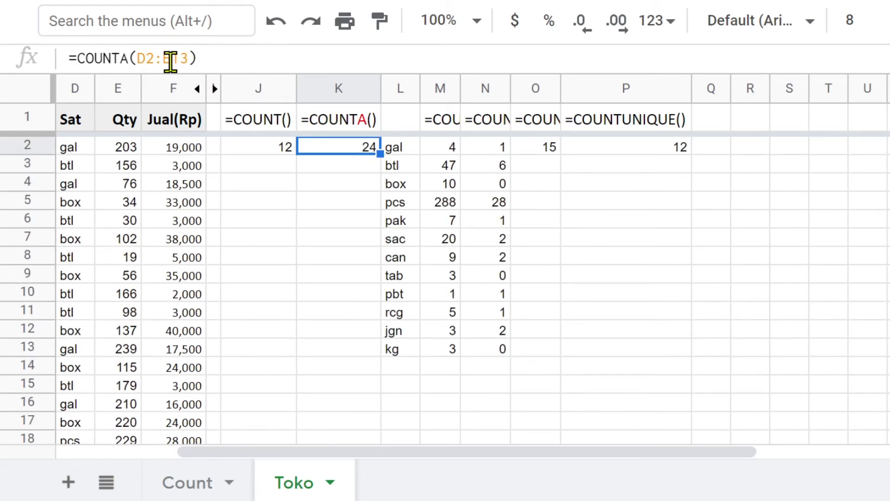
Step: Change K2's COUNTA range from D2:E13 to D2:D, giving 400
left_click(179, 59)
left_click_drag(178, 59, 188, 59)
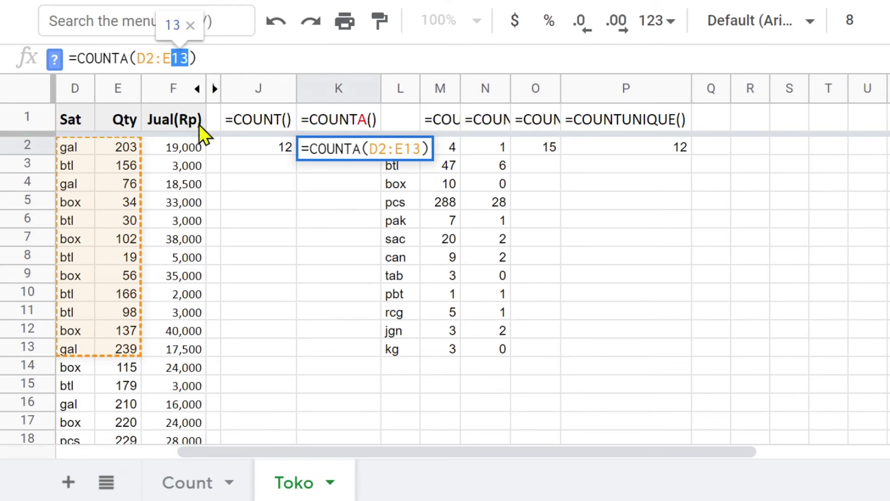
key("BackSpace")
key("BackSpace")
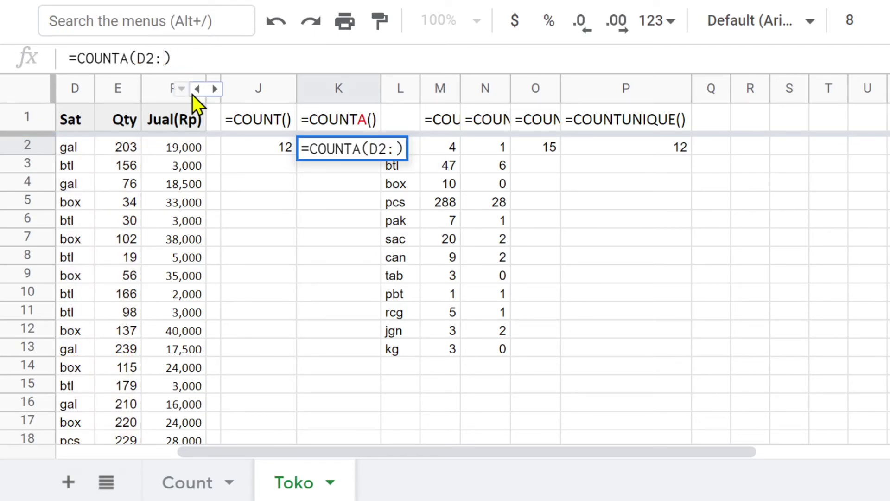
type("d")
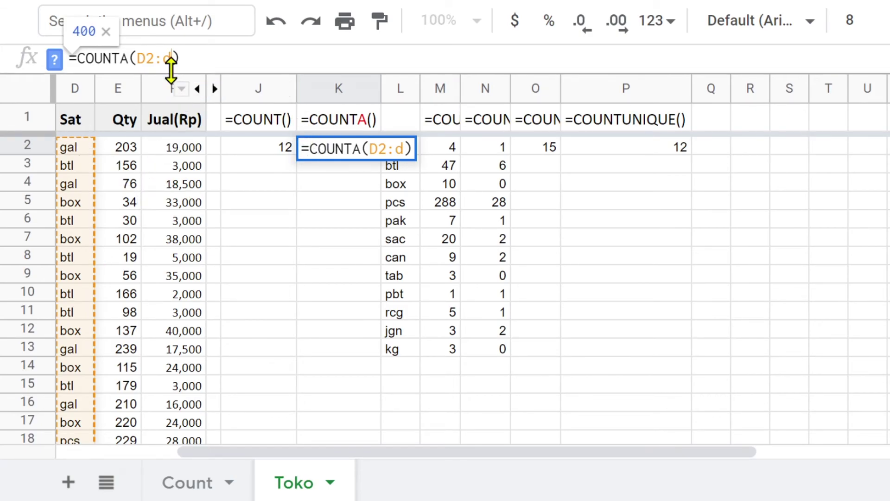
key("Return")
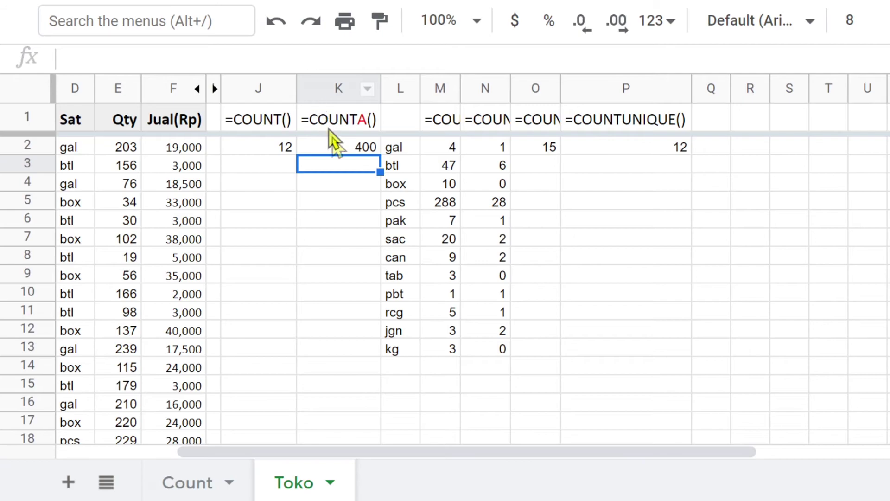
left_click(340, 151)
left_click(72, 146)
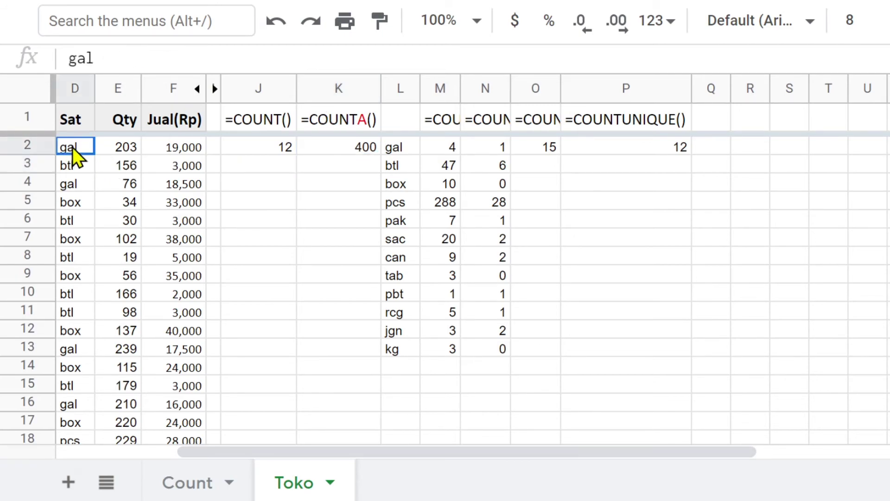
left_click(79, 163)
left_click(78, 181)
left_click(84, 207)
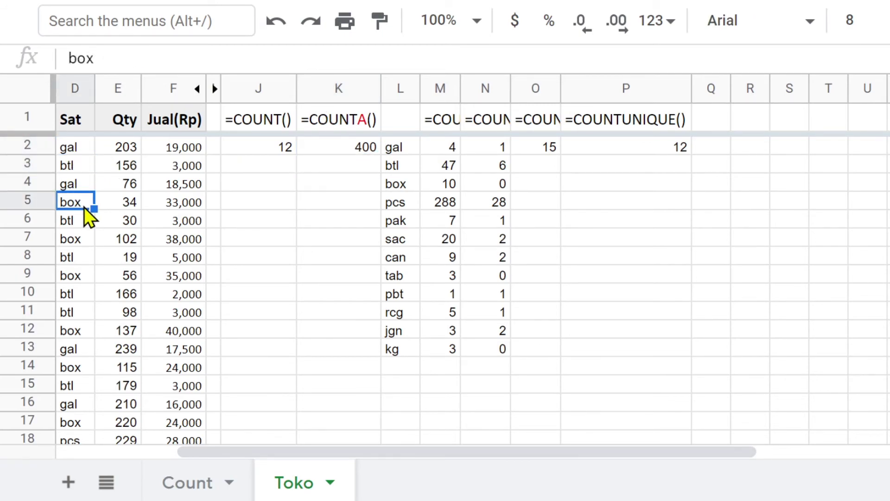
left_click(79, 221)
left_click(325, 149)
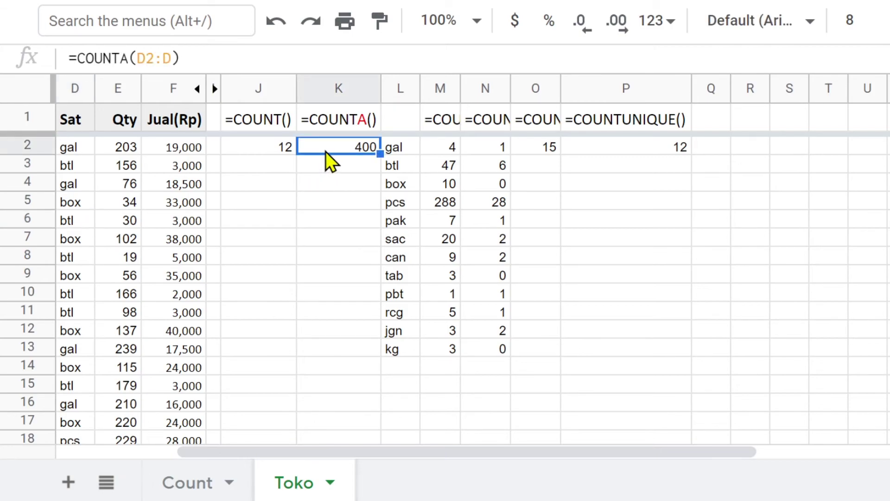
left_click(645, 153)
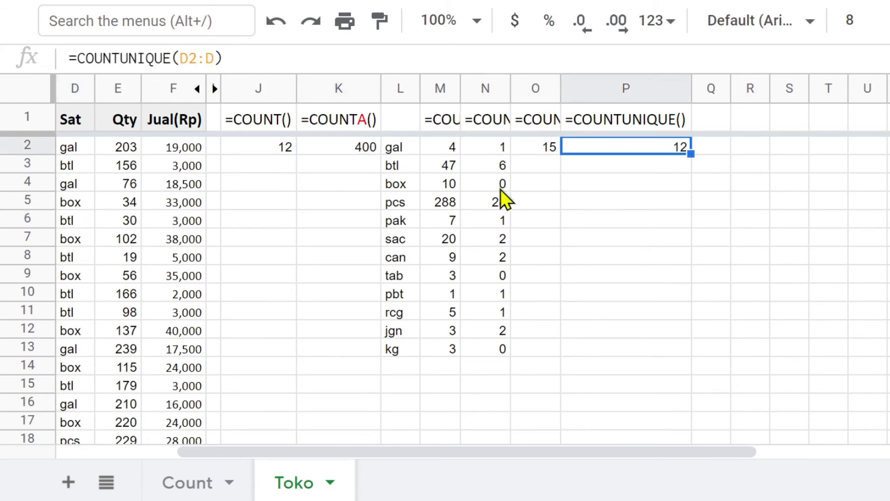
left_click(400, 149)
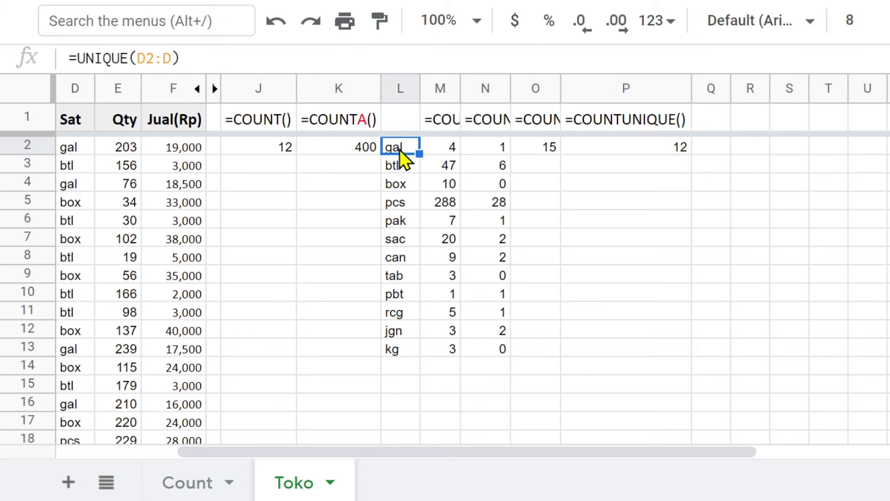
left_click(399, 167)
left_click(401, 184)
left_click(404, 203)
left_click(406, 221)
left_click(408, 240)
left_click(407, 257)
left_click(408, 276)
left_click(408, 294)
left_click(408, 313)
left_click(402, 331)
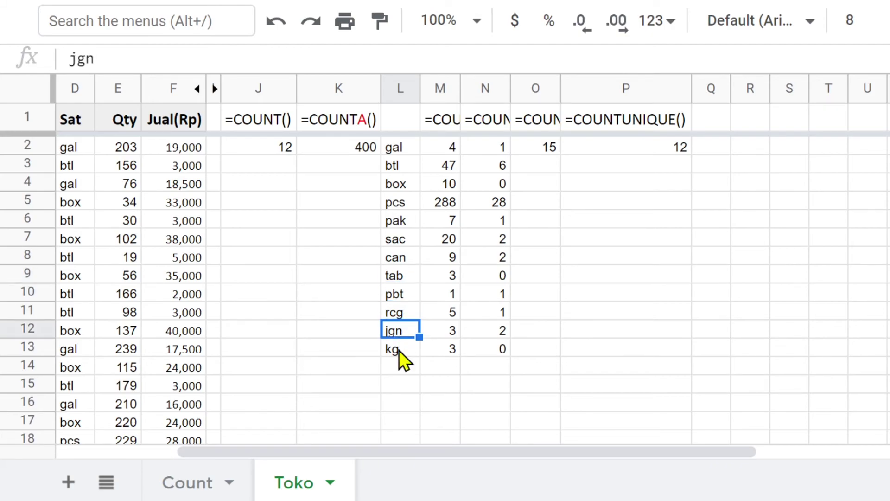
left_click(399, 350)
left_click(672, 152)
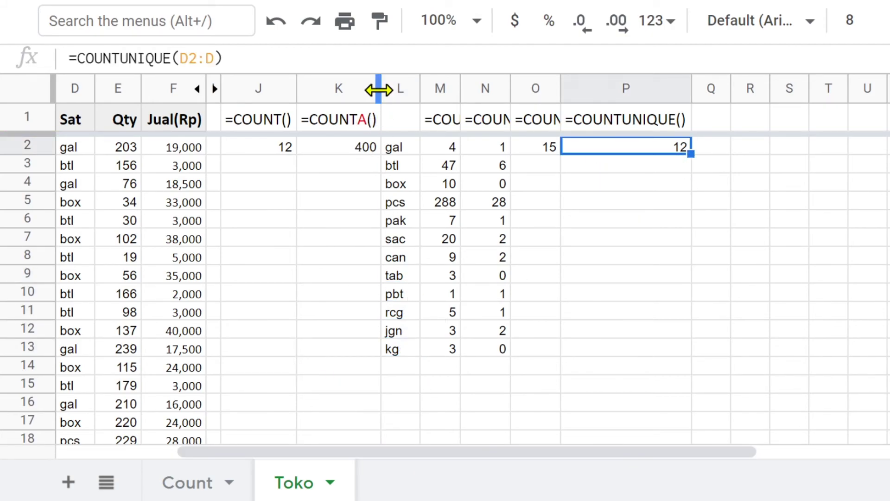
Step: Narrow columns J and K and glance at the Count sheet before returning to Toko
left_click_drag(379, 89, 312, 89)
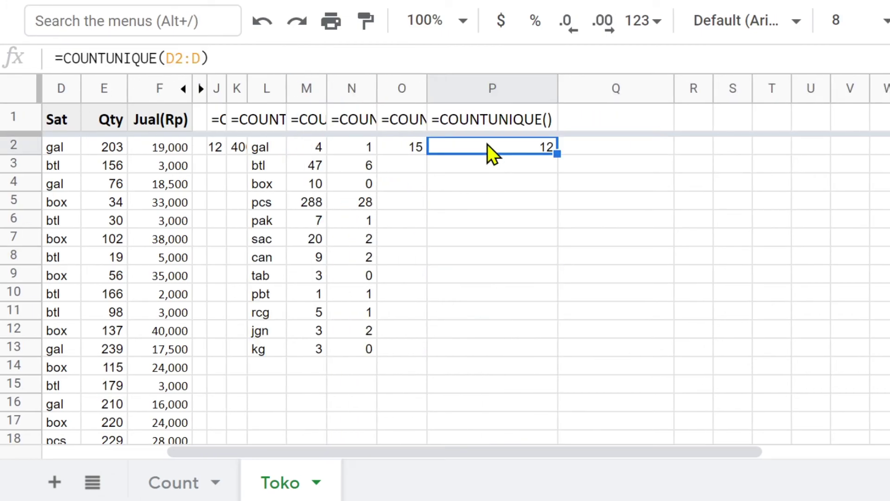
left_click(178, 480)
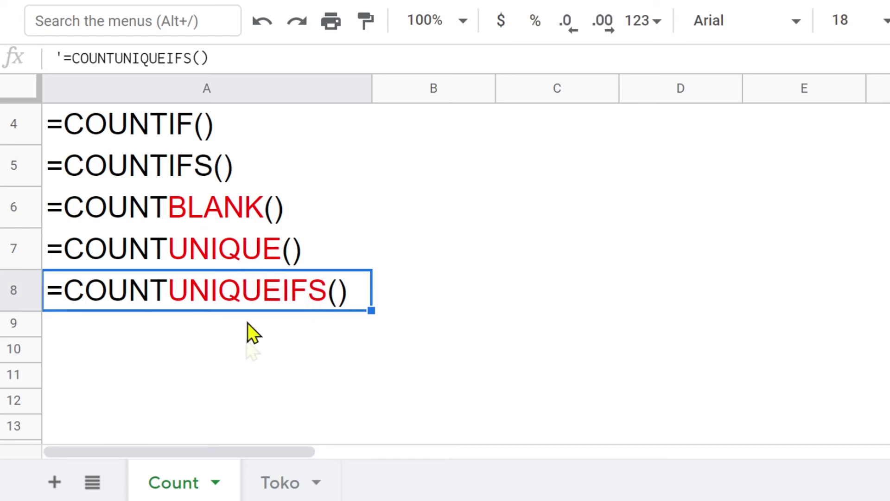
left_click(277, 481)
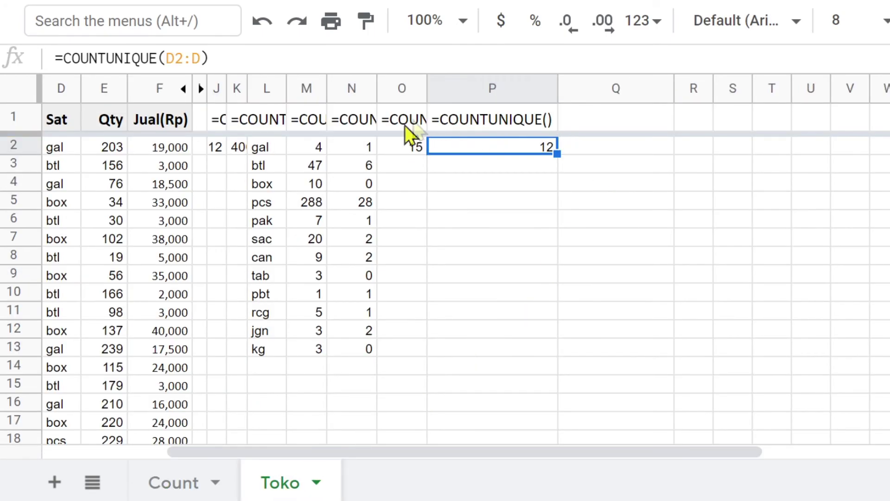
Step: Auto-fit column N to its =COUNTIFS() heading and resize column O
double_click(375, 88)
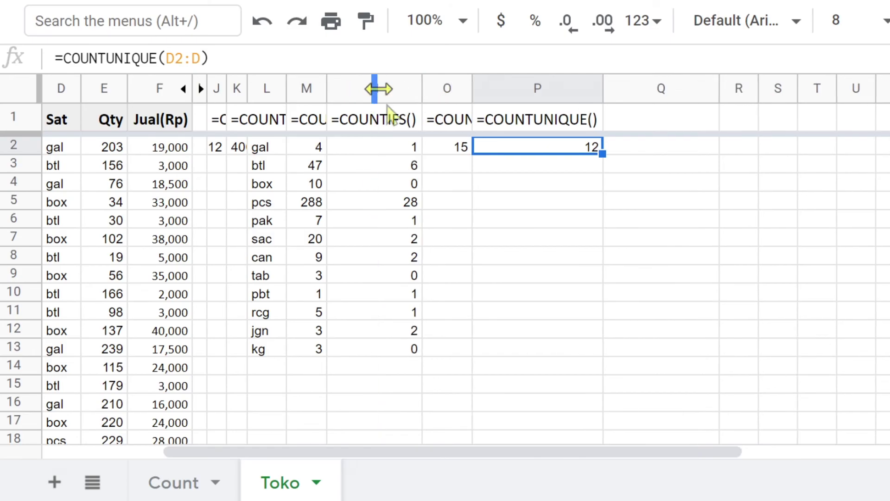
left_click(367, 121)
double_click(469, 87)
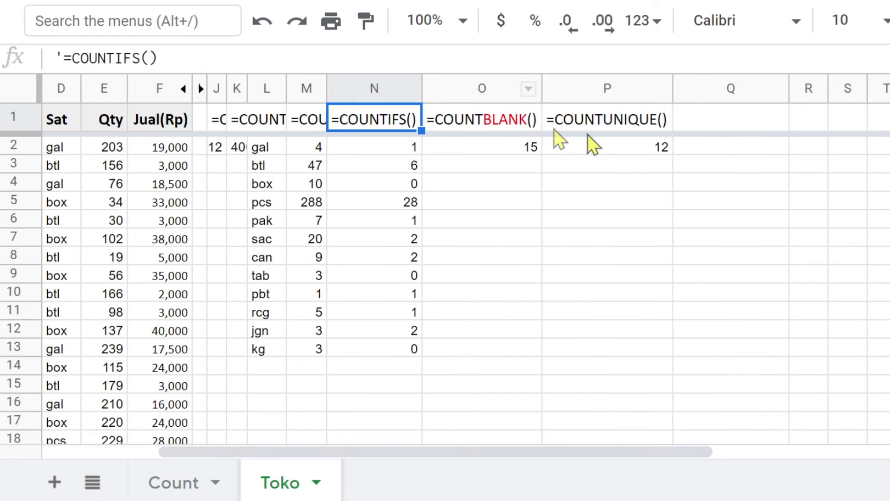
left_click(615, 126)
left_click_drag(542, 88, 467, 88)
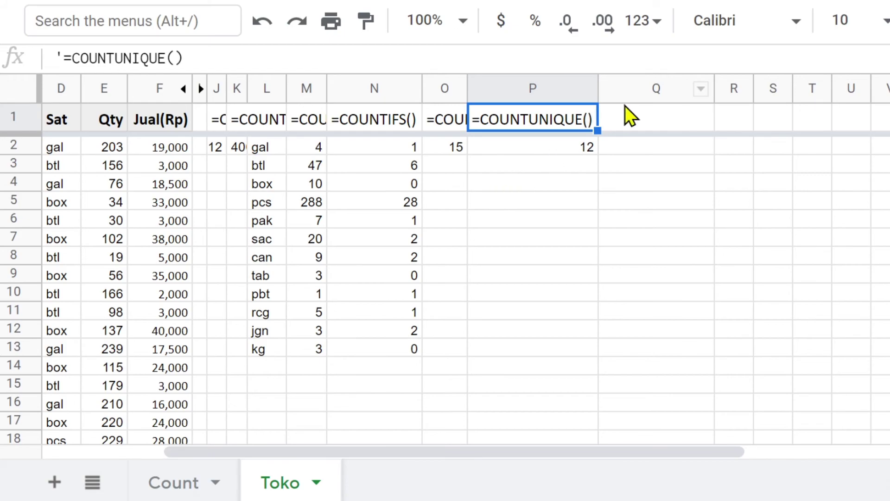
left_click(638, 148)
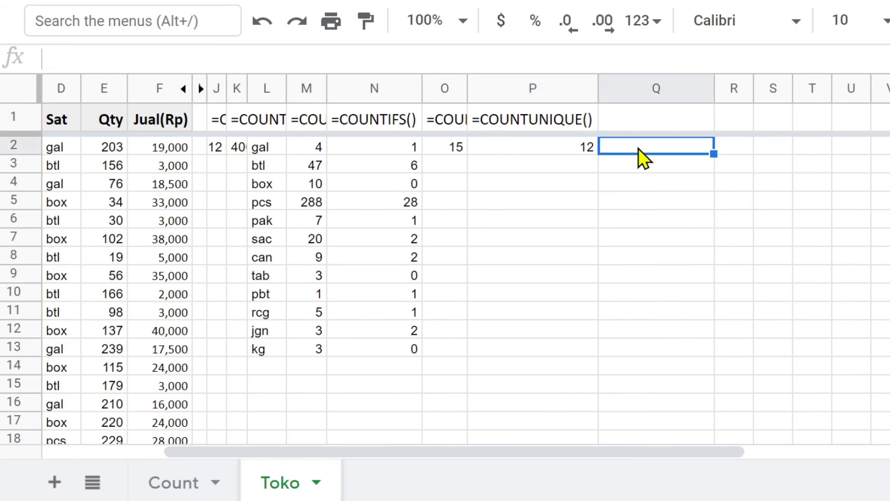
type("=")
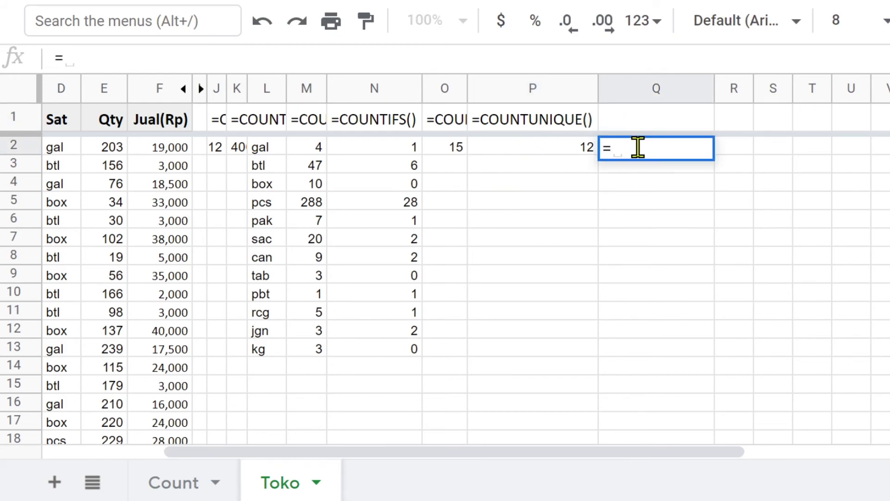
type("c")
type("ntu")
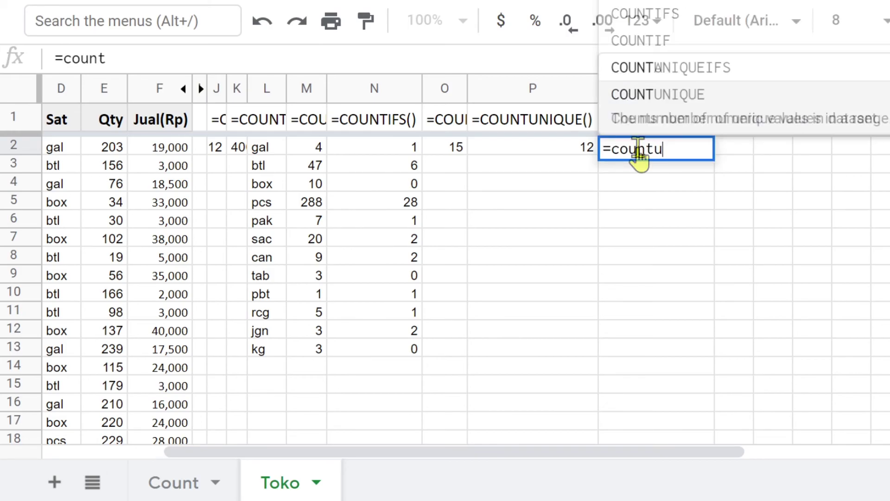
left_click(674, 67)
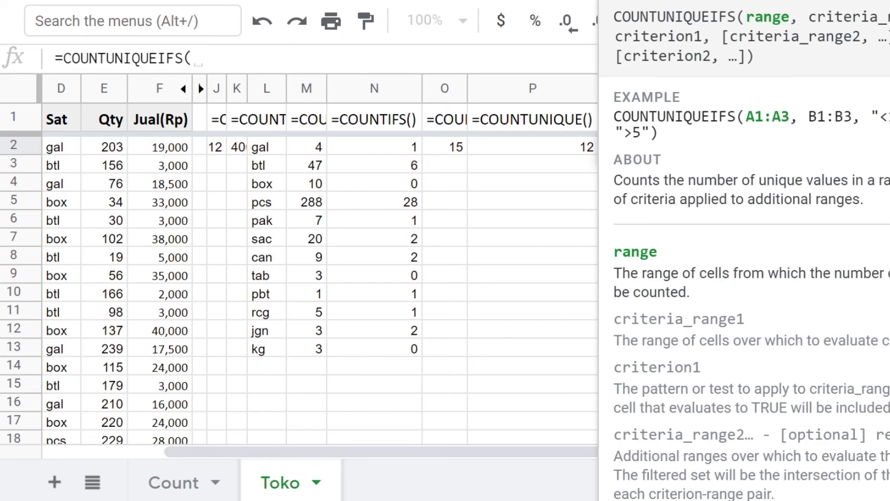
key("F1")
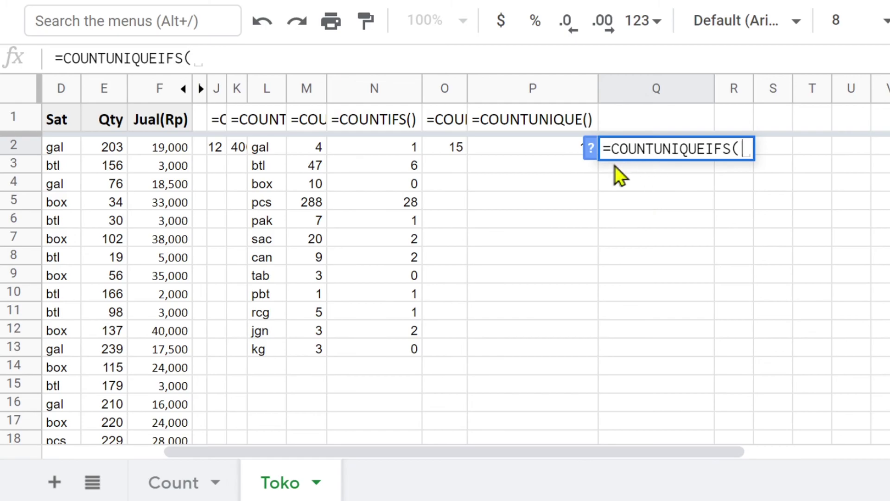
key("Escape")
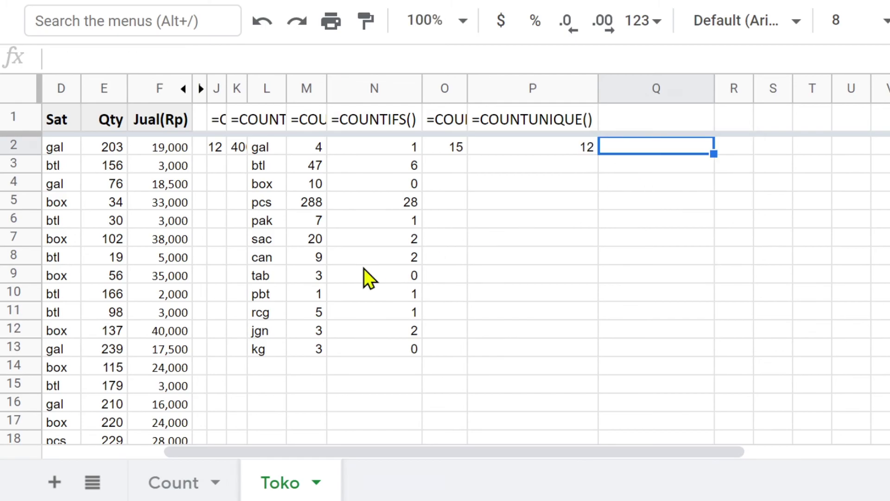
scroll(352, 274, "down", 1)
scroll(345, 278, "down", 4)
scroll(301, 296, "down", 3)
scroll(268, 314, "down", 2)
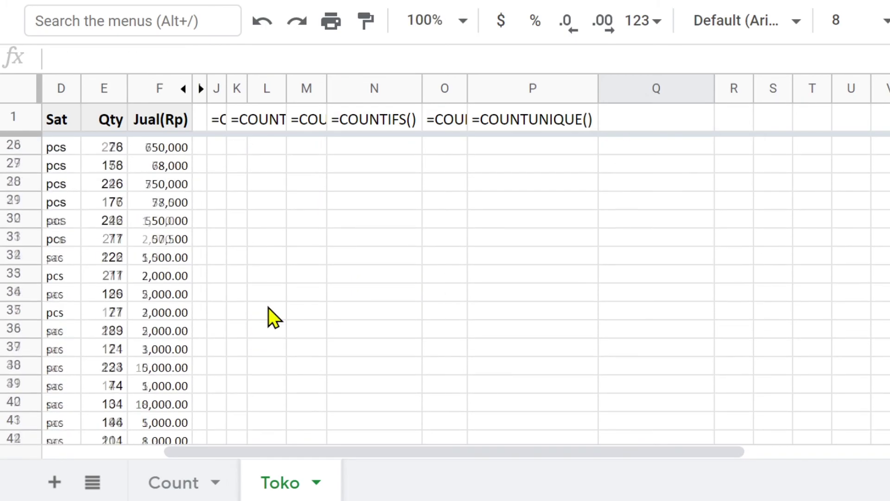
scroll(268, 314, "up", 10)
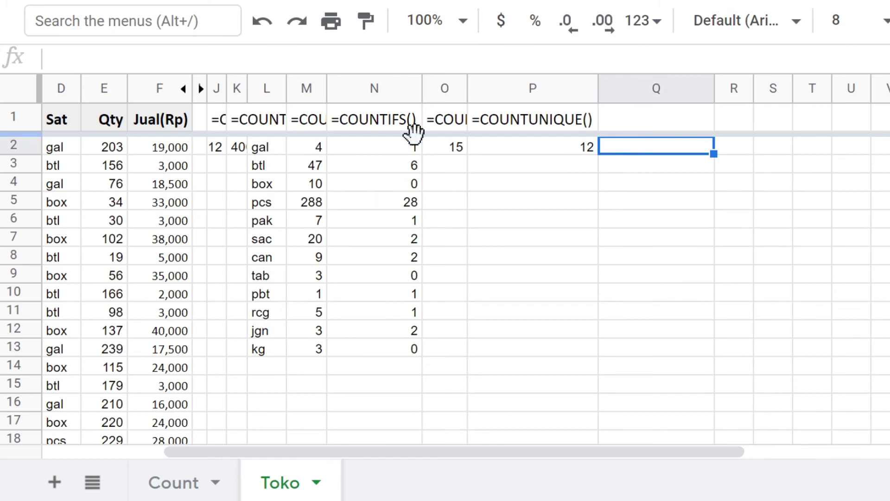
left_click(182, 485)
scroll(193, 186, "up", 1)
scroll(194, 186, "up", 2)
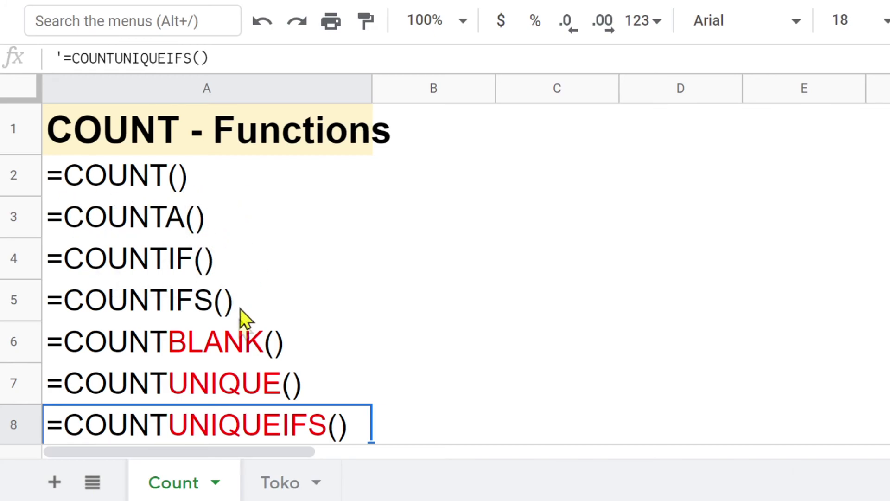
left_click(212, 351)
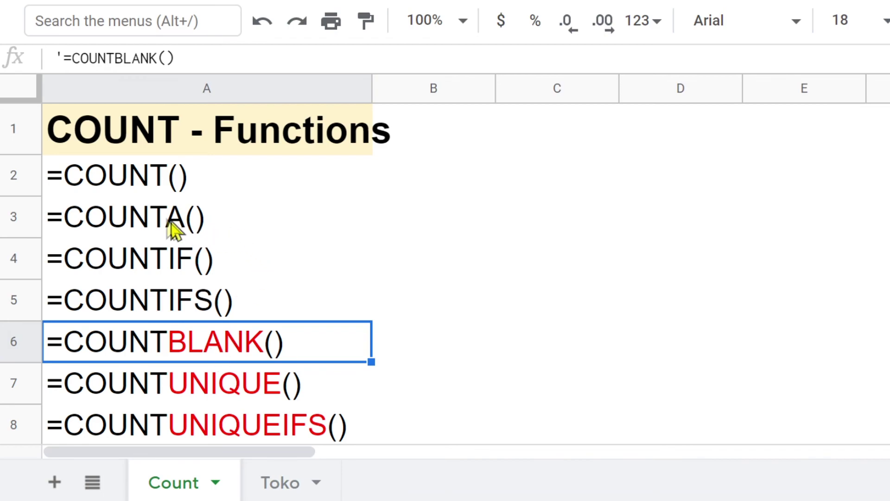
left_click(141, 183)
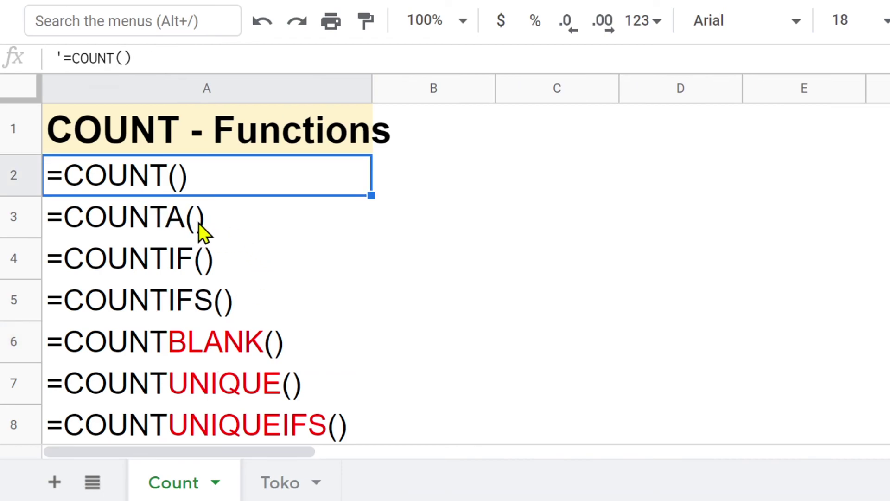
left_click(142, 222)
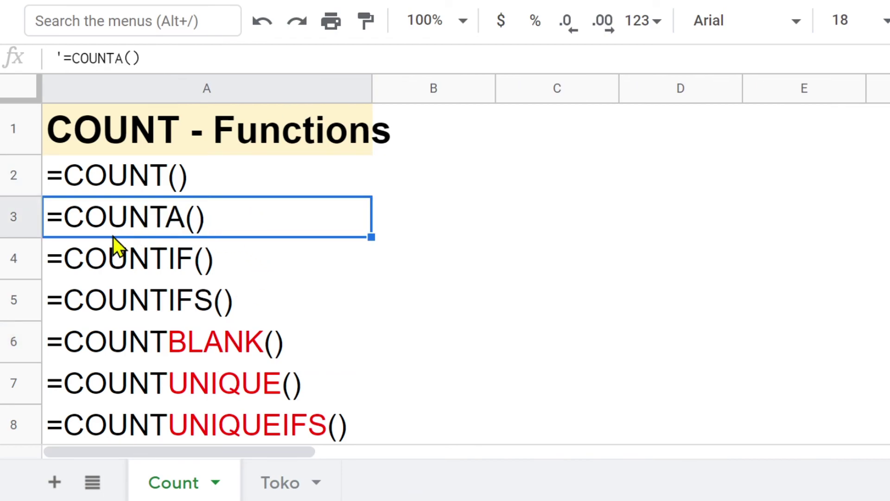
left_click(185, 274)
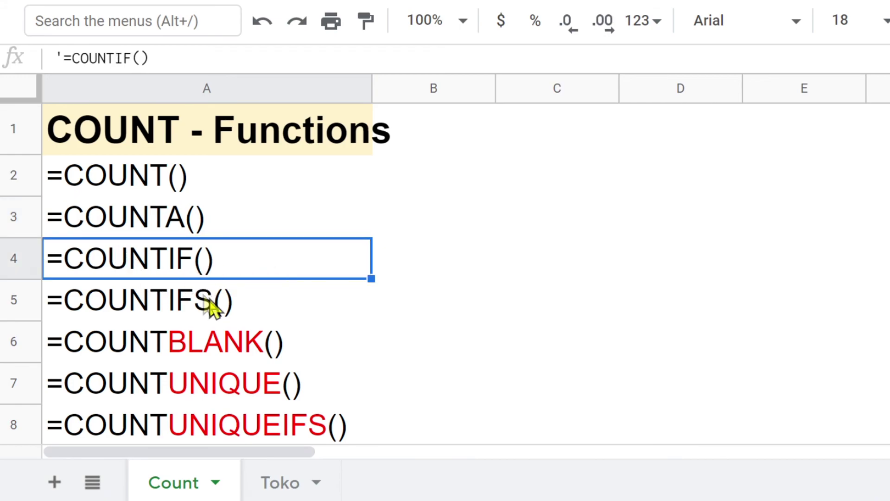
left_click(226, 306)
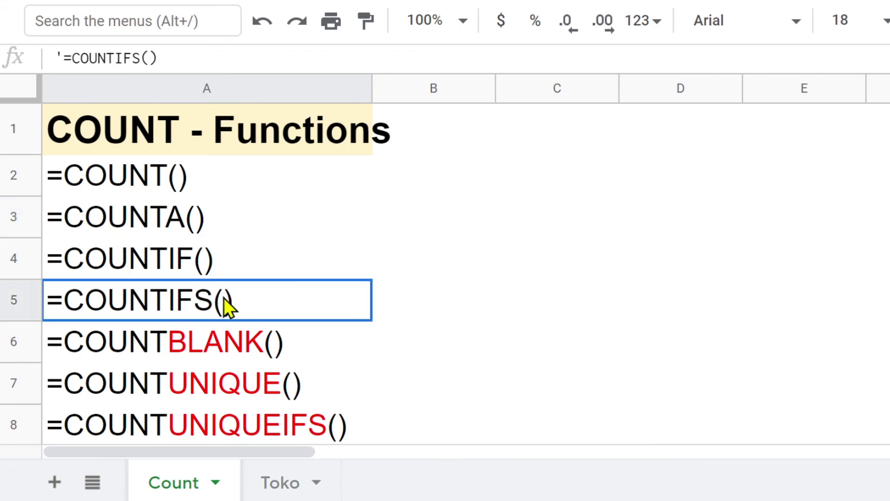
left_click(203, 259)
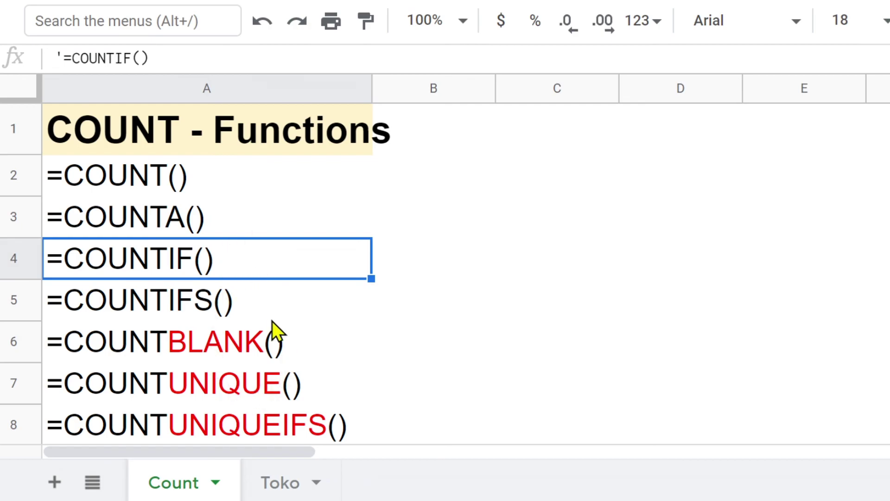
left_click(278, 484)
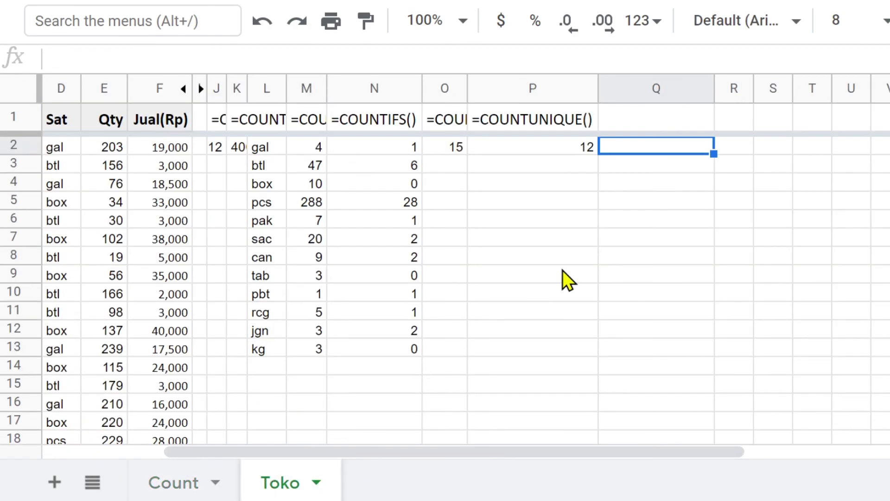
left_click(377, 279)
left_click_drag(389, 450, 264, 452)
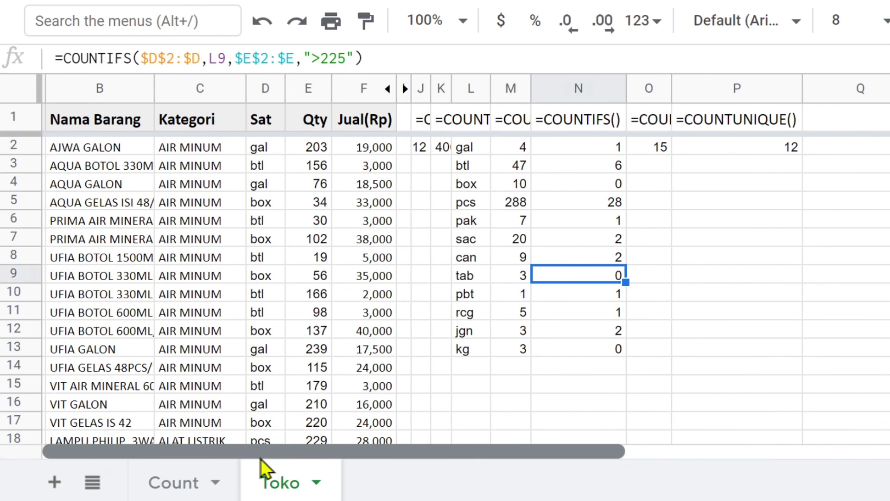